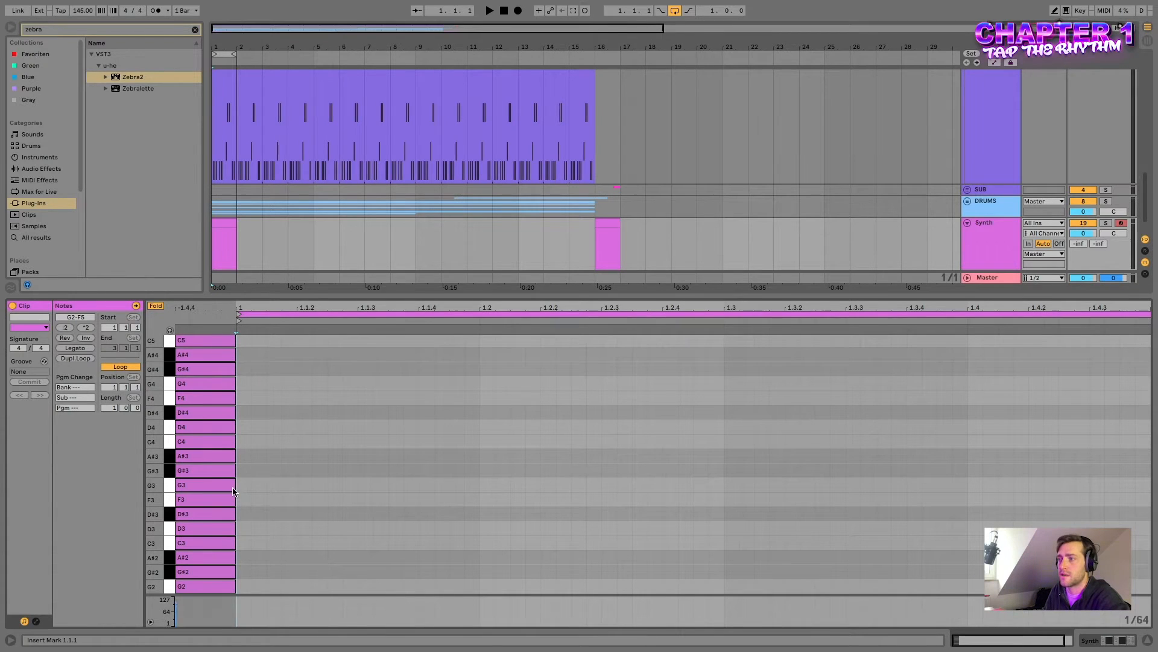
Play the loop while tapping a rhythm for the Synth track and capture the played notes as a MIDI clip
{"action": "left_click_drag", "start_coordinate": [248, 487], "coordinate": [303, 488]}
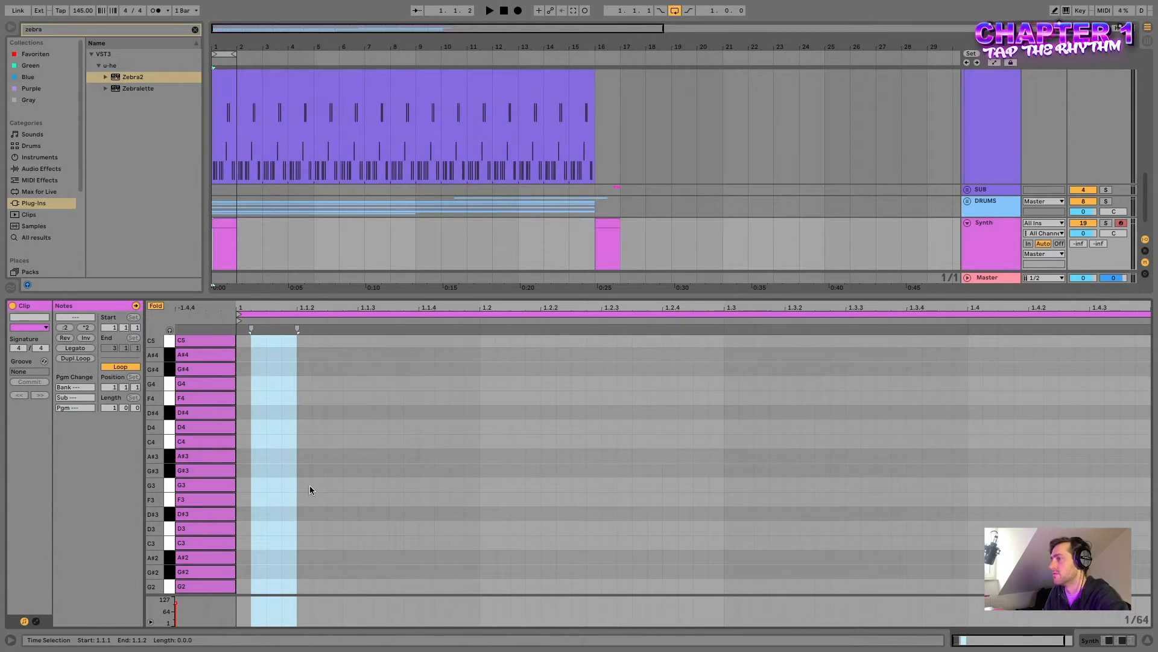
{"action": "left_click", "coordinate": [309, 486]}
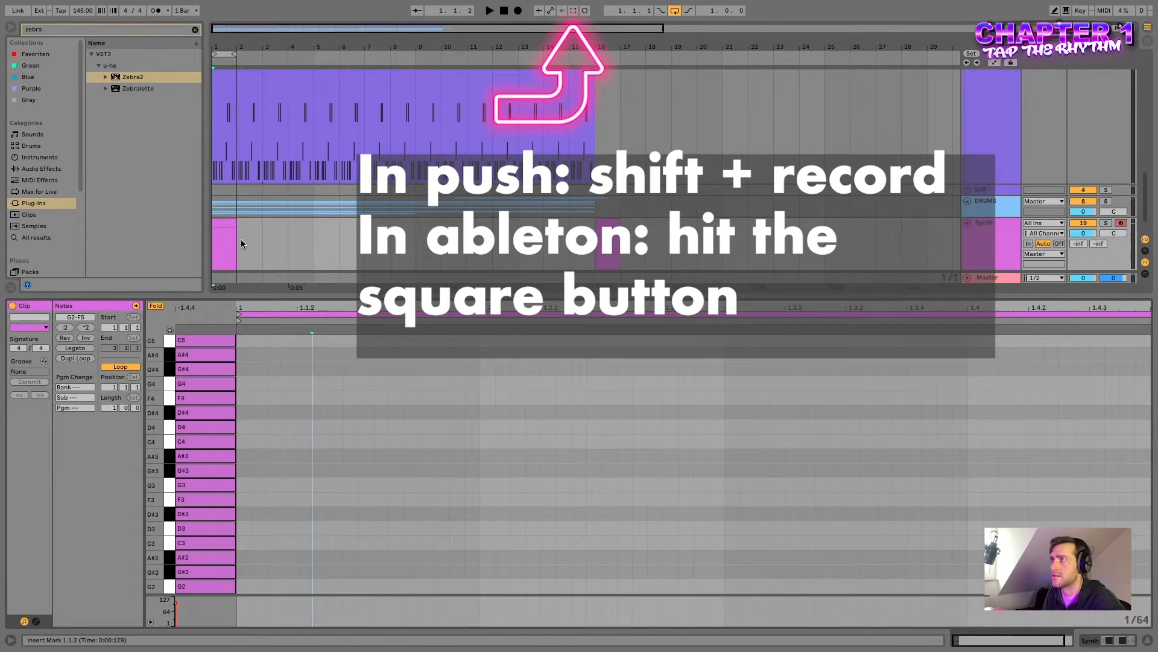
{"action": "left_click", "coordinate": [490, 13]}
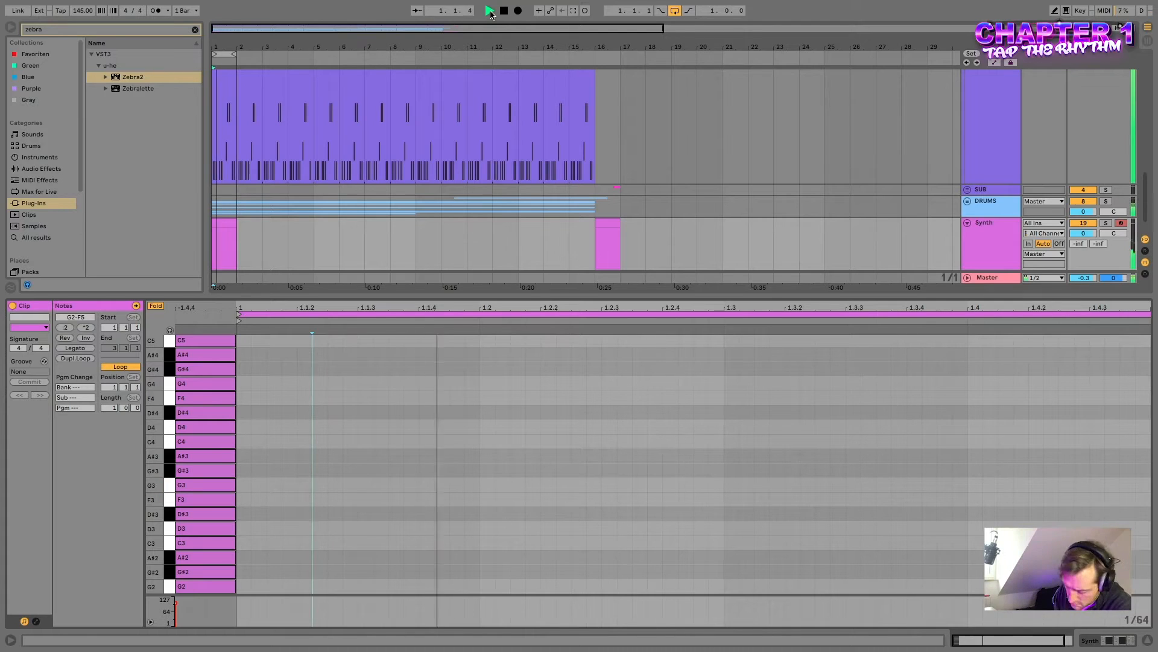
{"action": "key", "text": "super+shift+c"}
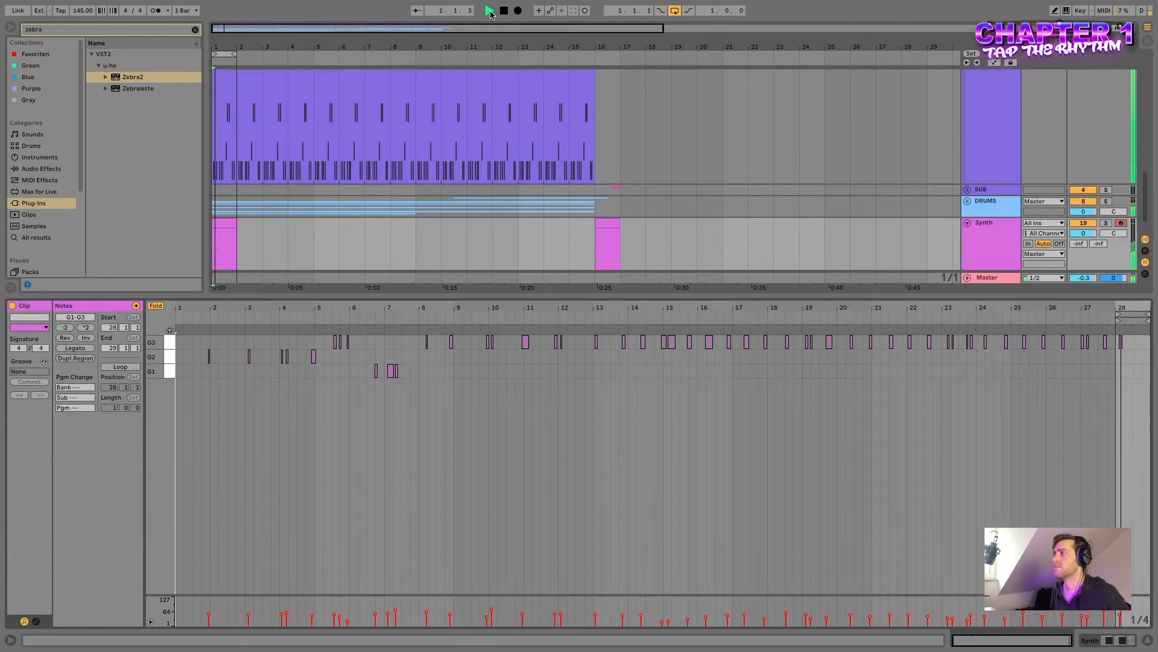
{"action": "key", "text": "space"}
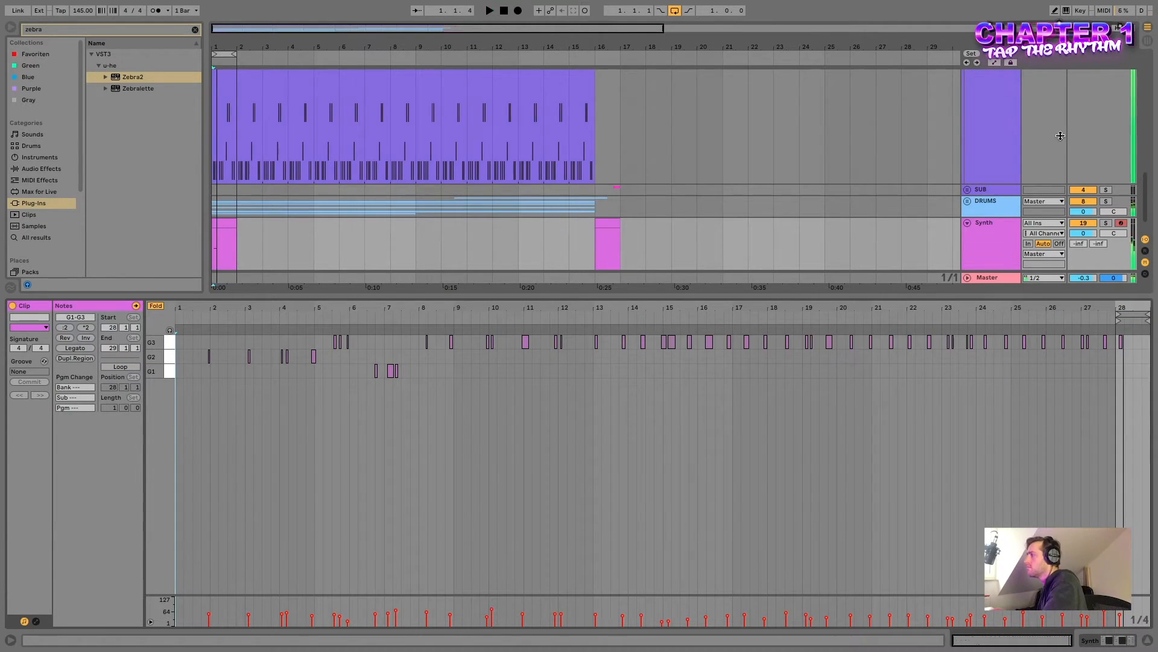
Trim the captured Synth clip to a two-bar passage, consolidate it and check it in playback
{"action": "left_click_drag", "start_coordinate": [1118, 320], "coordinate": [1083, 322]}
{"action": "left_click", "coordinate": [237, 223]}
{"action": "key", "text": "super+j"}
{"action": "key", "text": "space"}
{"action": "key", "text": "space"}
Quantize the start and end of all notes in the clip to 1/16 at 100% and play the result
{"action": "key", "text": "ctrl+a"}
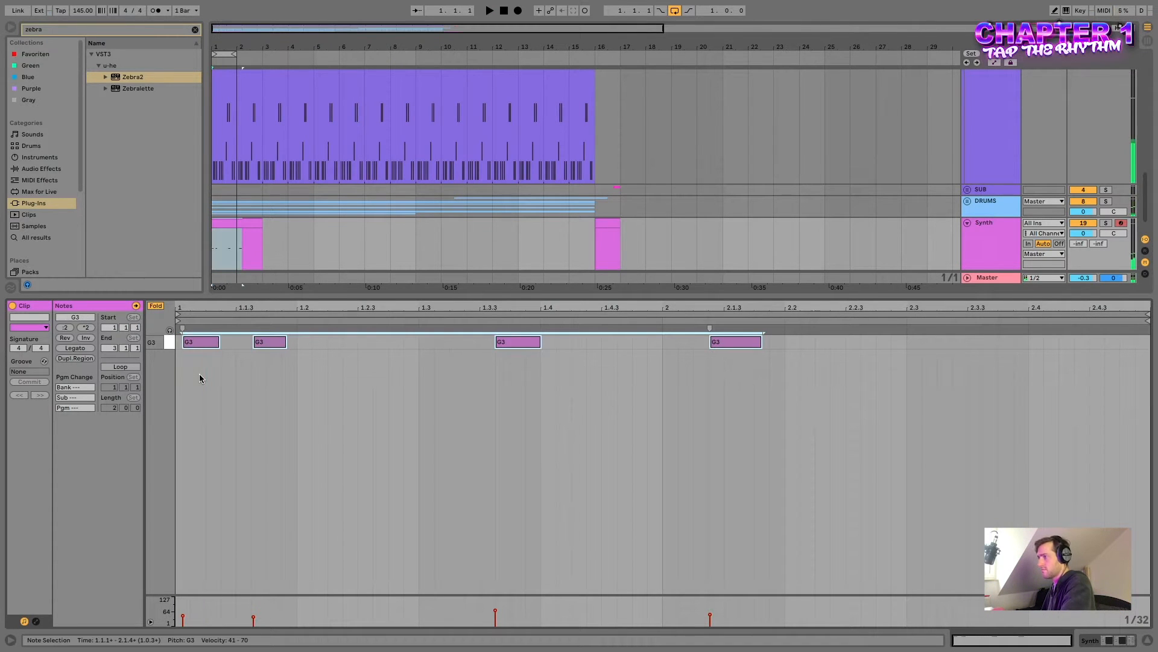
{"action": "key", "text": "super+shift+u"}
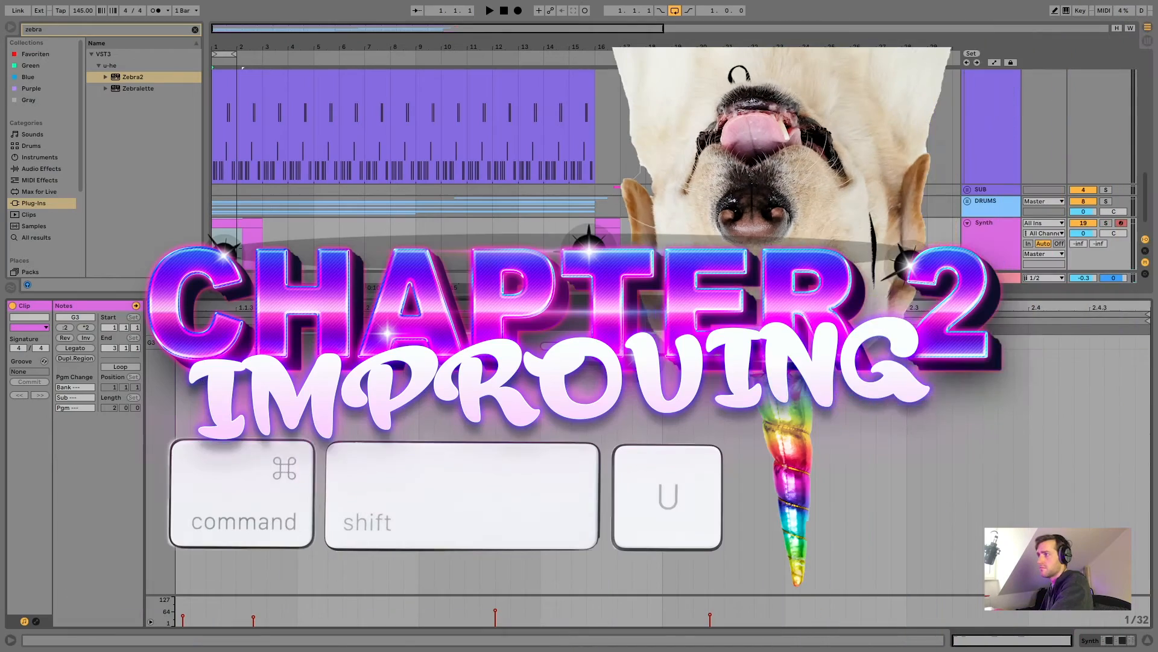
{"action": "left_click", "coordinate": [609, 300]}
{"action": "left_click", "coordinate": [608, 356]}
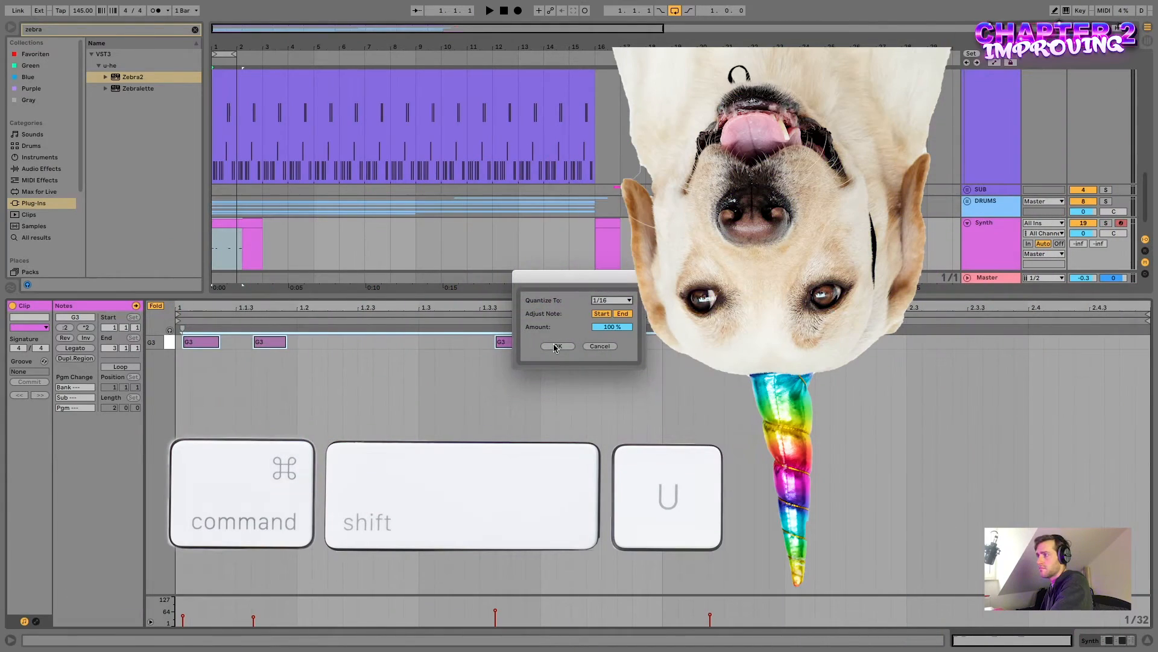
{"action": "left_click", "coordinate": [556, 347]}
{"action": "key", "text": "space"}
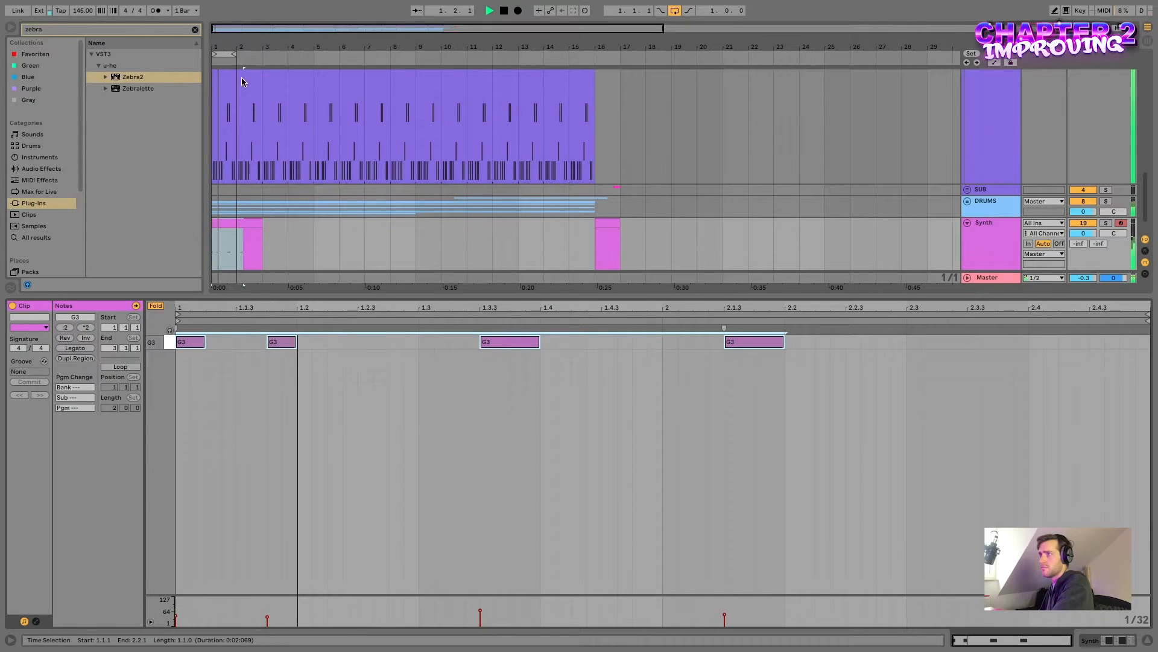
Duplicate the three G3 notes of the first bar so that the same rhythm starts at bar 2
{"action": "left_click", "coordinate": [254, 221]}
{"action": "left_click_drag", "start_coordinate": [626, 395], "coordinate": [193, 326]}
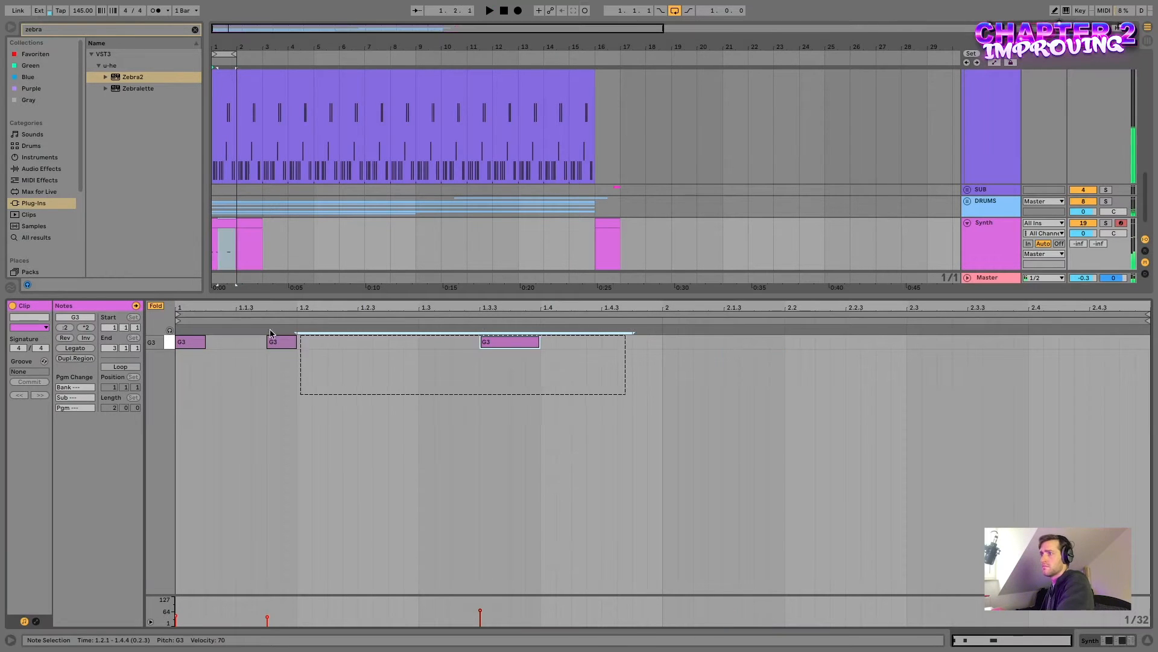
{"action": "key", "text": "ctrl+d"}
{"action": "left_click_drag", "start_coordinate": [660, 345], "coordinate": [689, 347]}
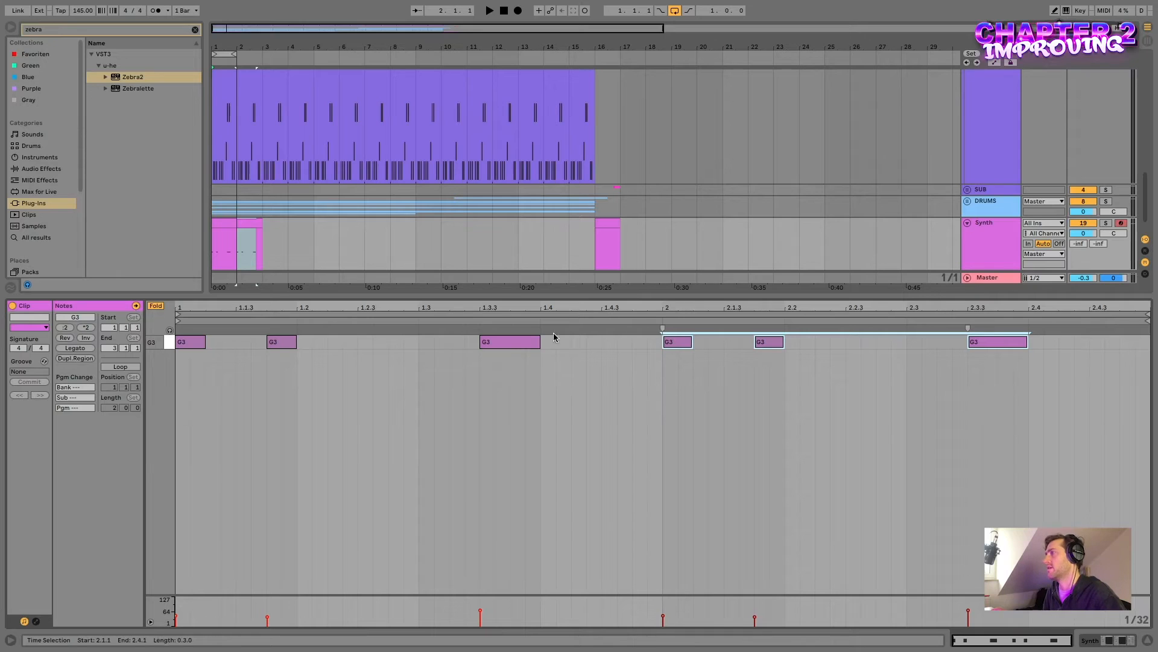
Loop the two-bar Synth clip and add a G3 note at 2.2.3 and a shorter one just before 2.3 during playback
{"action": "left_click", "coordinate": [252, 225]}
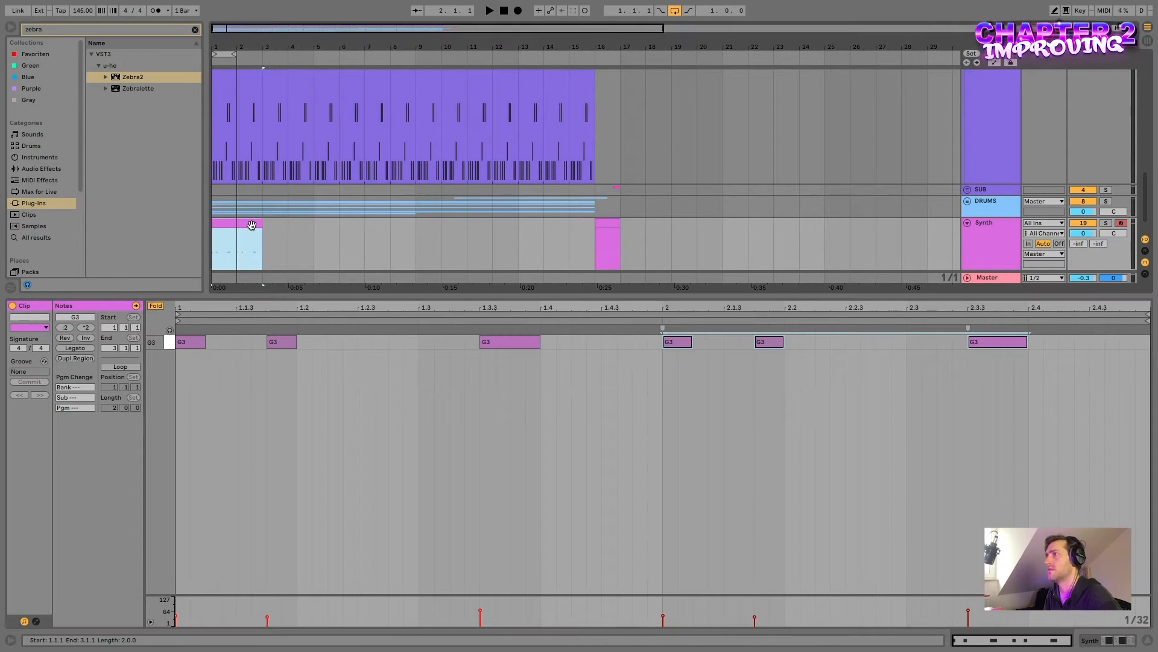
{"action": "key", "text": "ctrl+l"}
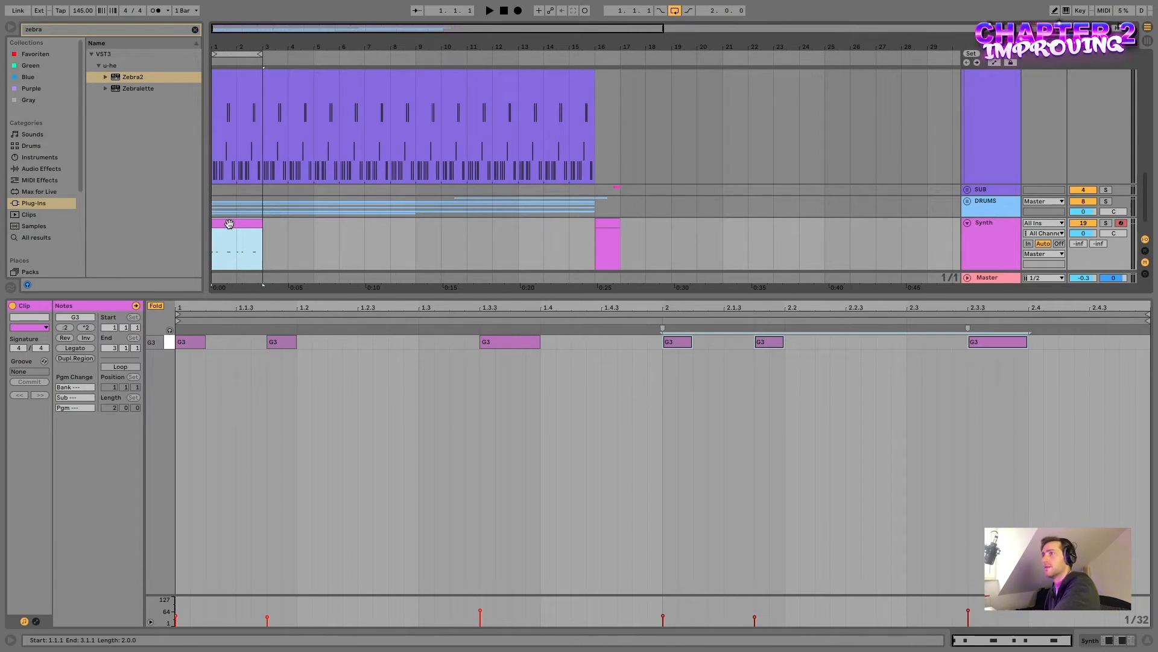
{"action": "left_click", "coordinate": [680, 372]}
{"action": "key", "text": "space"}
{"action": "mouse_move", "coordinate": [774, 343]}
{"action": "left_mouse_down"}
{"action": "mouse_move", "coordinate": [897, 349]}
{"action": "mouse_move", "coordinate": [855, 343]}
{"action": "mouse_move", "coordinate": [874, 343]}
{"action": "left_mouse_up"}
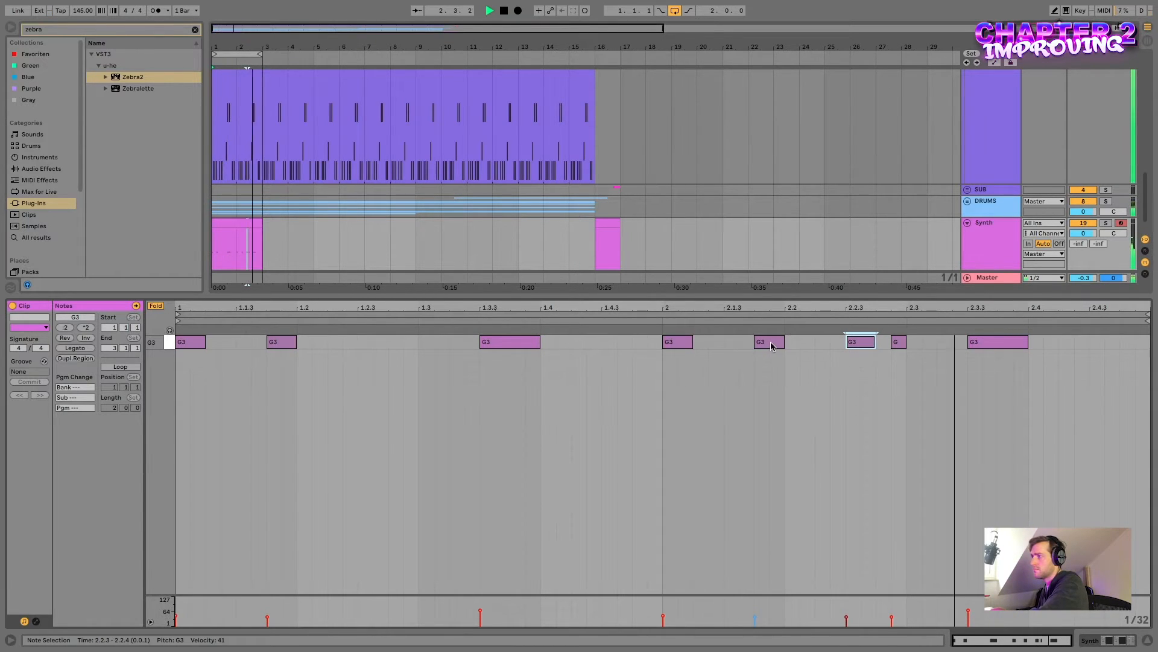
{"action": "key", "text": "space"}
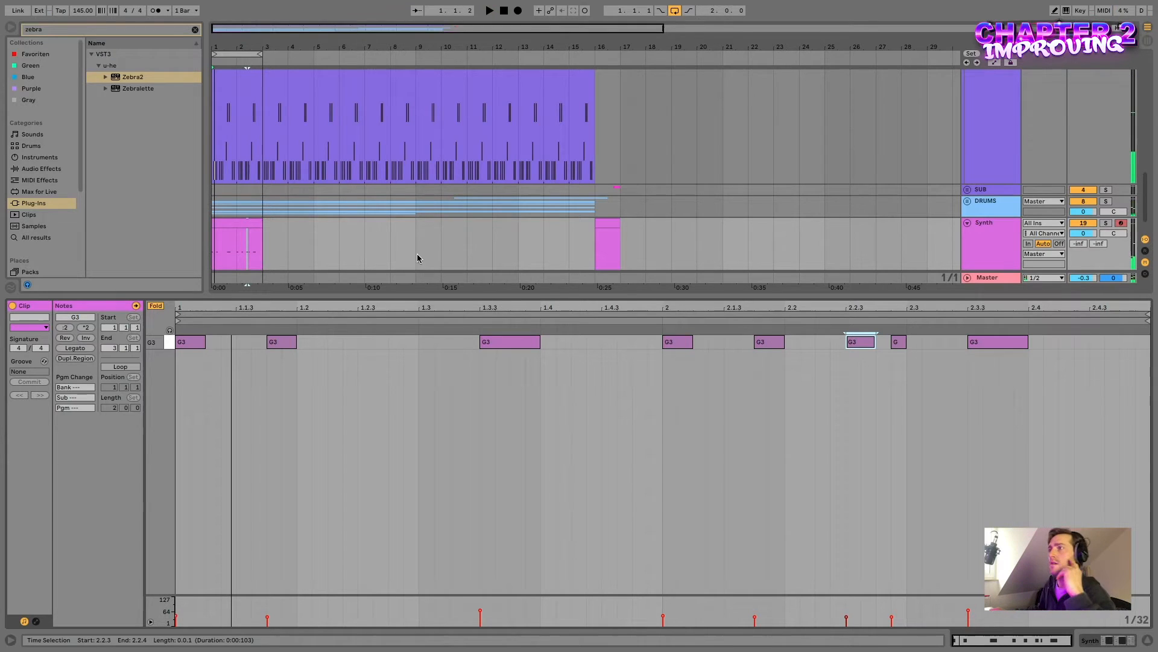
Copy the two-bar Synth clip to bar 5 of the same track
{"action": "scroll", "coordinate": [420, 263], "scroll_direction": "down", "scroll_amount": 2}
{"action": "left_click", "coordinate": [237, 199]}
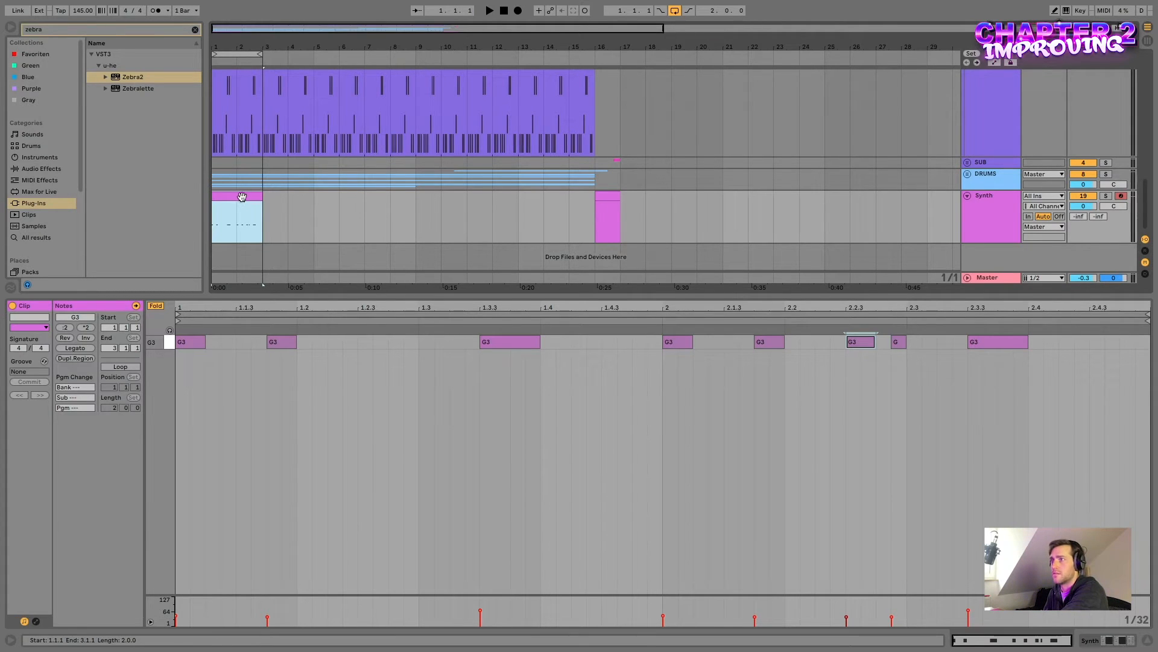
{"action": "left_click_drag", "start_coordinate": [246, 196], "coordinate": [353, 197]}
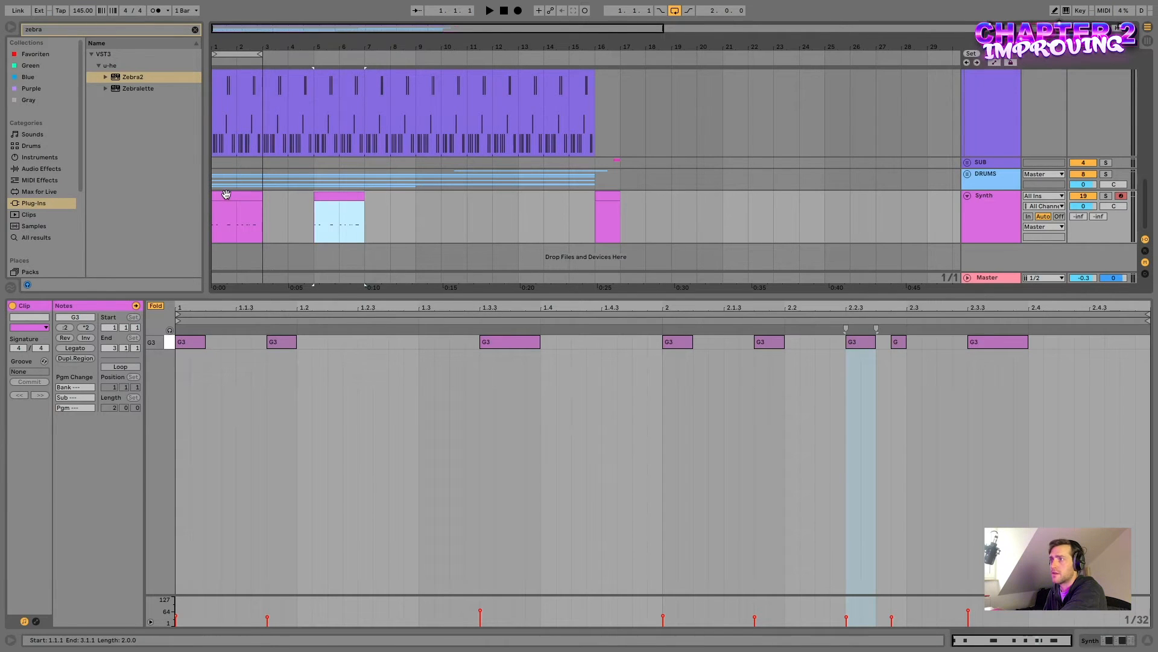
{"action": "left_click", "coordinate": [258, 200]}
Copy all scale guide notes, G2 to F5, from the bar 16 clip and paste them just before the first clip's start
{"action": "left_click", "coordinate": [598, 207]}
{"action": "scroll", "coordinate": [361, 417], "scroll_direction": "left", "scroll_amount": 2}
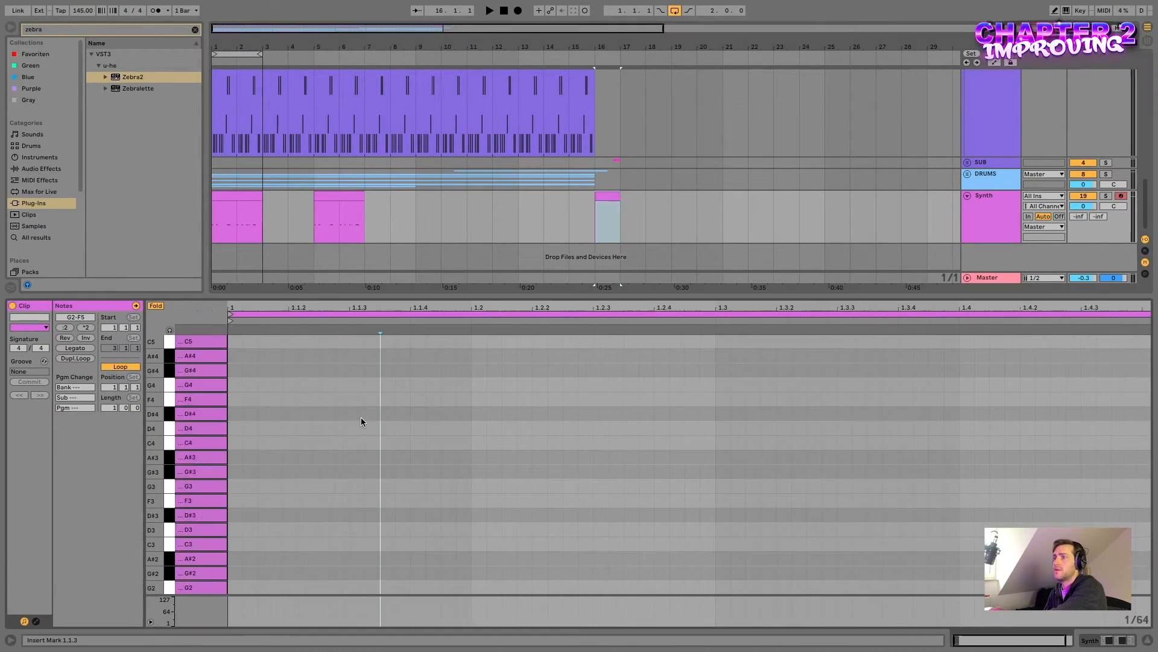
{"action": "left_click", "coordinate": [302, 544]}
{"action": "key", "text": "super+a"}
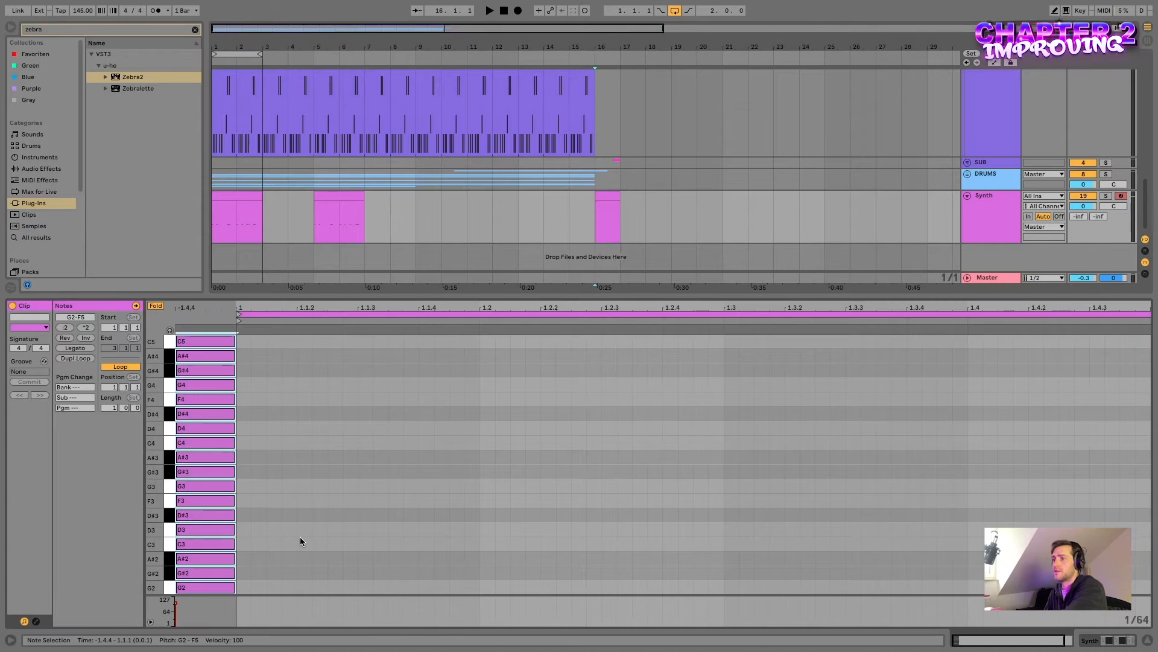
{"action": "left_click", "coordinate": [246, 194]}
{"action": "left_click", "coordinate": [303, 411]}
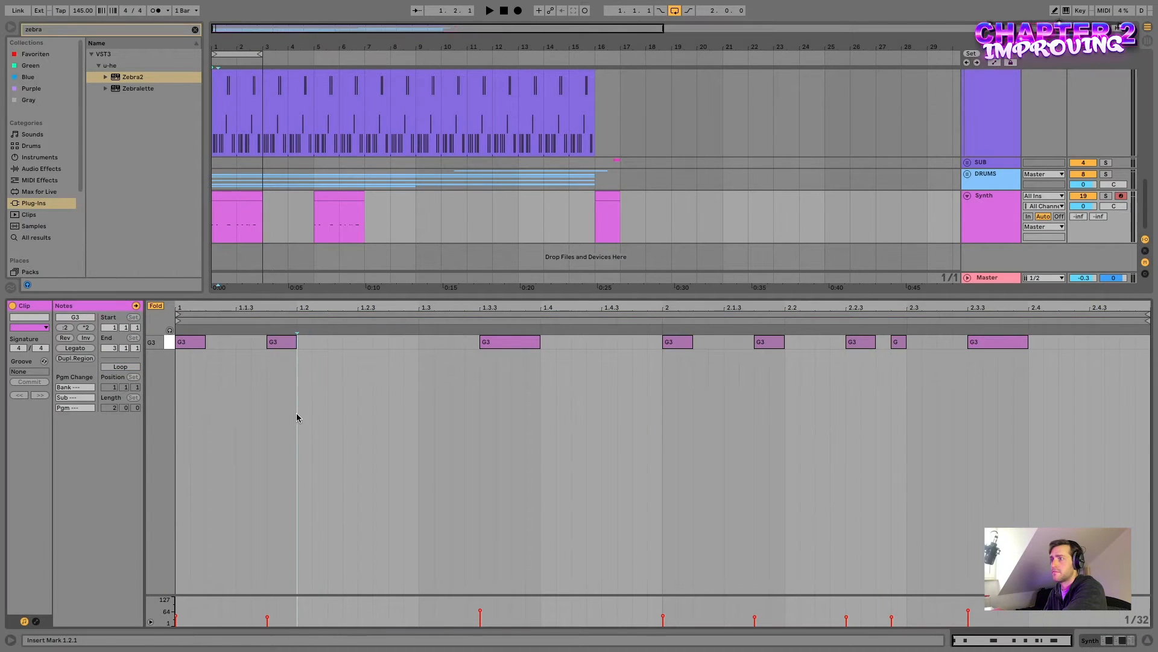
{"action": "key", "text": "super+v"}
{"action": "mouse_move", "coordinate": [313, 344]}
{"action": "left_mouse_down"}
{"action": "mouse_move", "coordinate": [175, 350]}
{"action": "mouse_move", "coordinate": [323, 357]}
{"action": "left_mouse_up"}
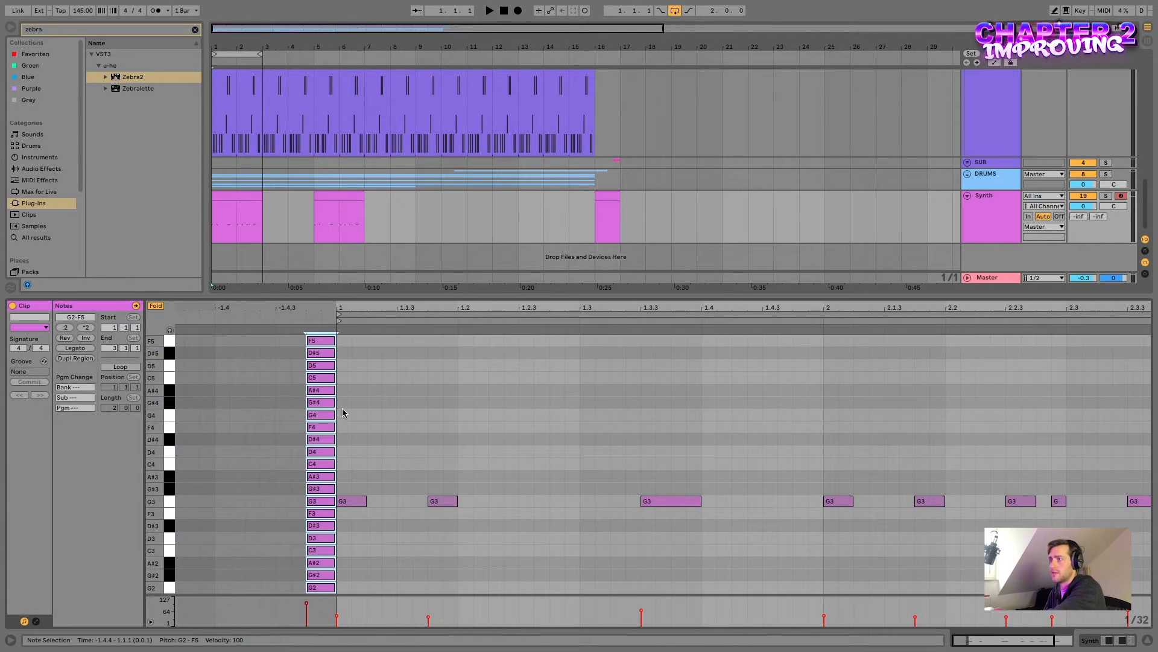
{"action": "left_click", "coordinate": [224, 192]}
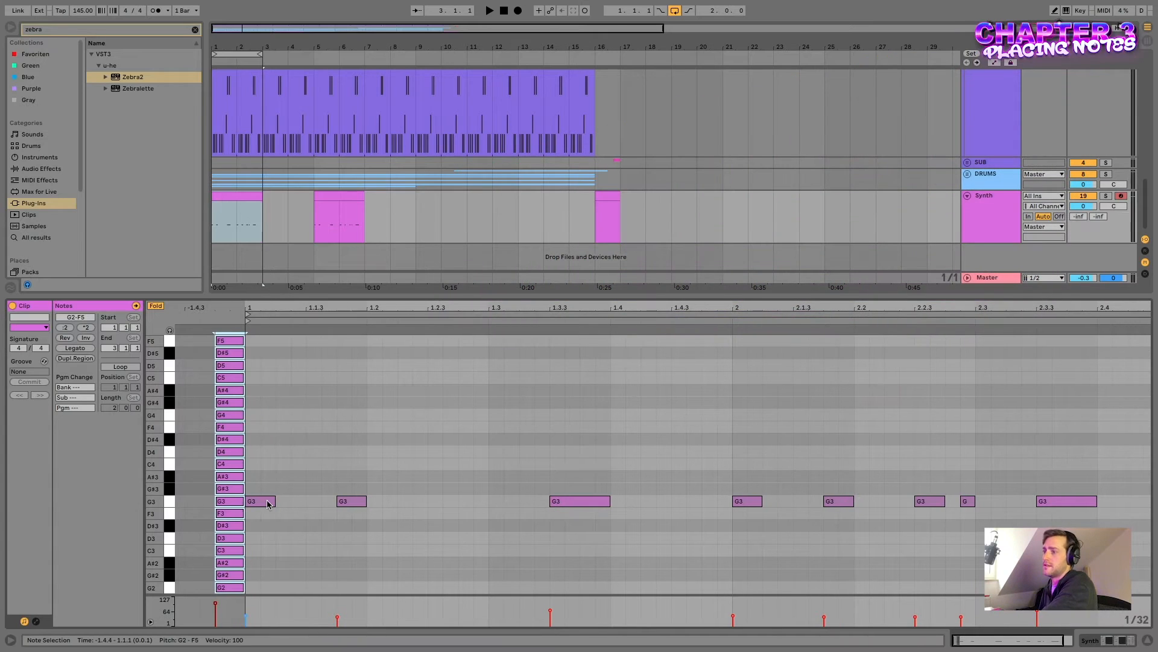
Move the note at 1.1.4 to A#3, 2.1.4 to D#4, the short one before 2.3 to A#2 and the last to G4, and play the melody
{"action": "left_click", "coordinate": [270, 502]}
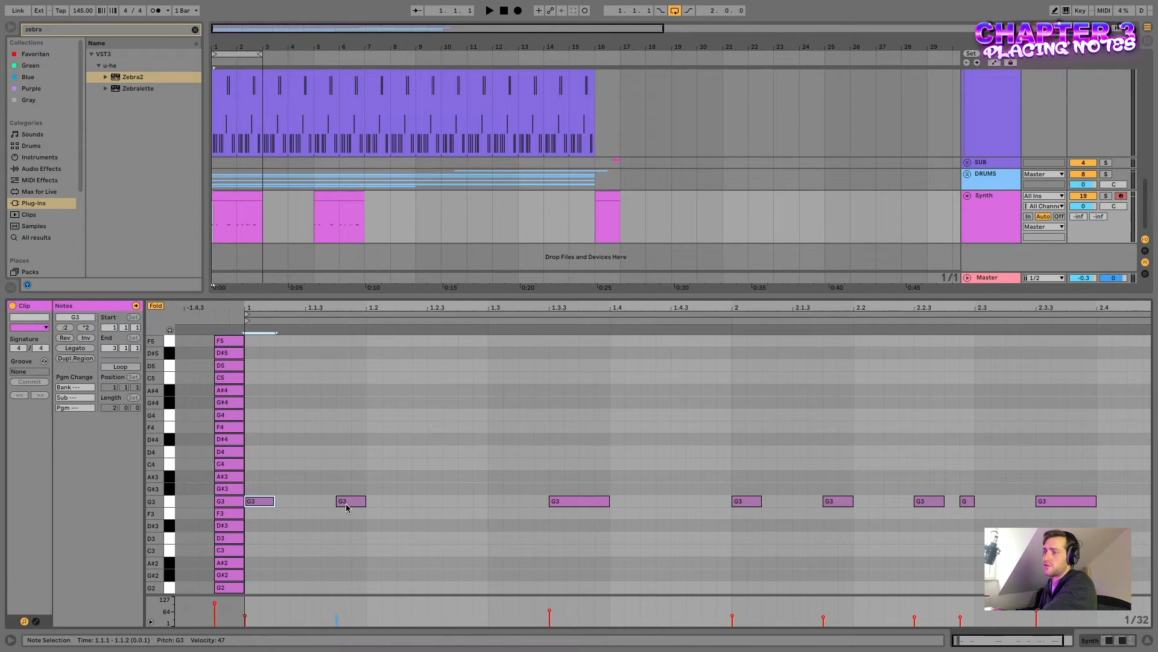
{"action": "left_click_drag", "start_coordinate": [347, 506], "coordinate": [351, 496]}
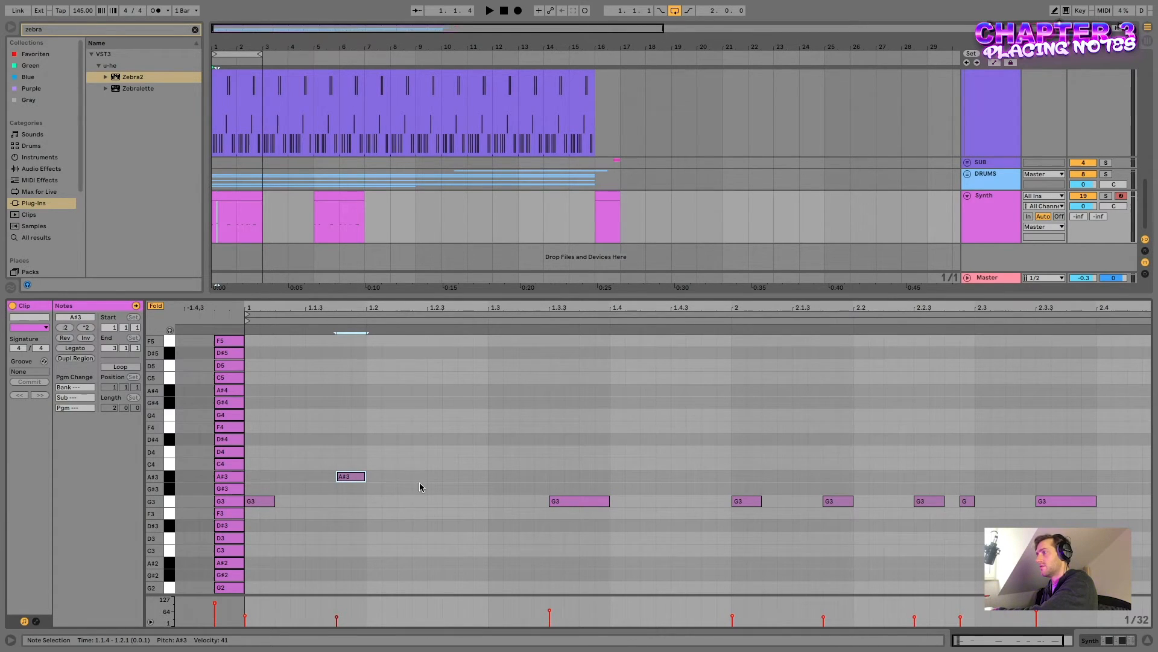
{"action": "scroll", "coordinate": [662, 514], "scroll_direction": "right", "scroll_amount": 1}
{"action": "left_click_drag", "start_coordinate": [826, 502], "coordinate": [835, 441]}
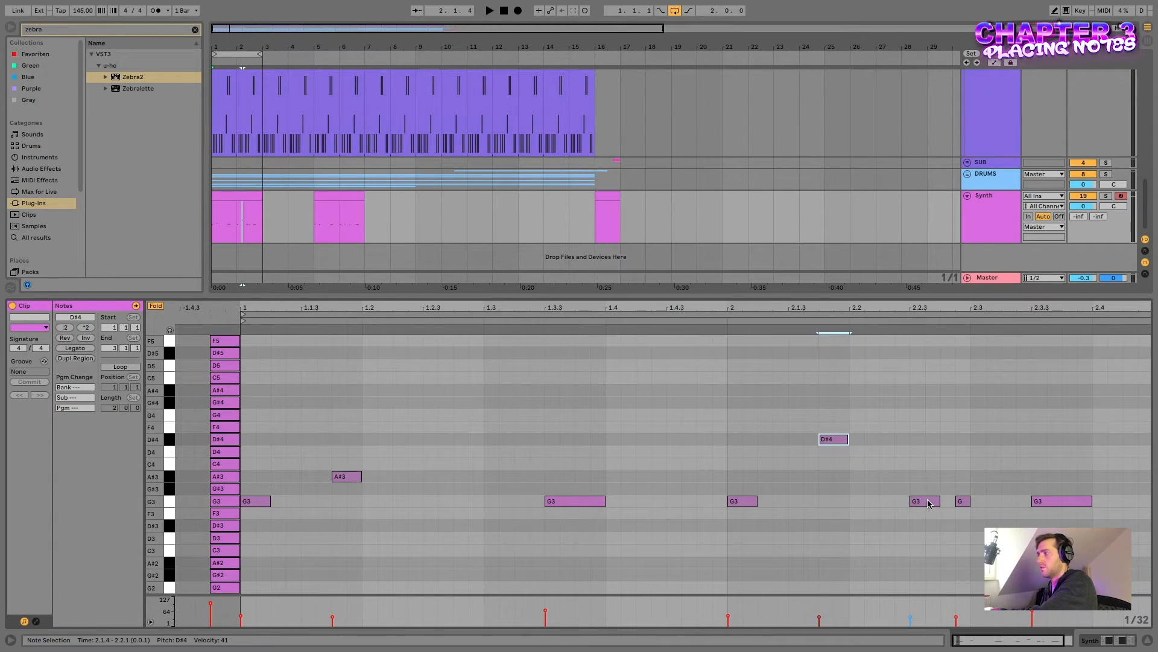
{"action": "left_click_drag", "start_coordinate": [964, 506], "coordinate": [963, 527]}
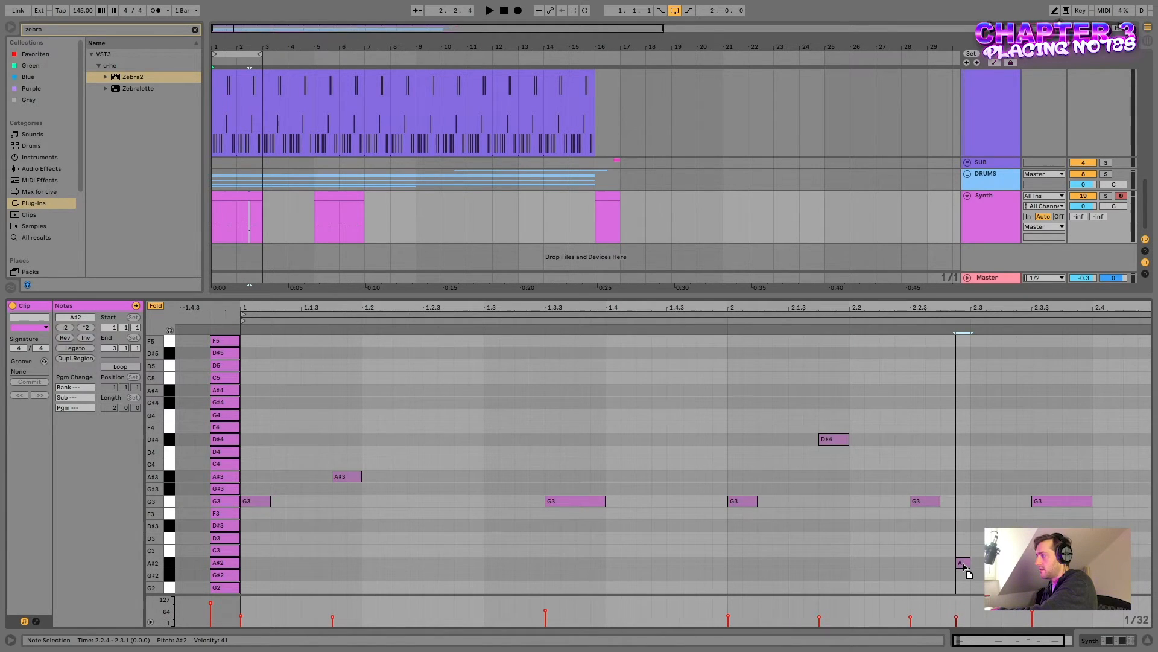
{"action": "left_click_drag", "start_coordinate": [1048, 500], "coordinate": [1052, 418]}
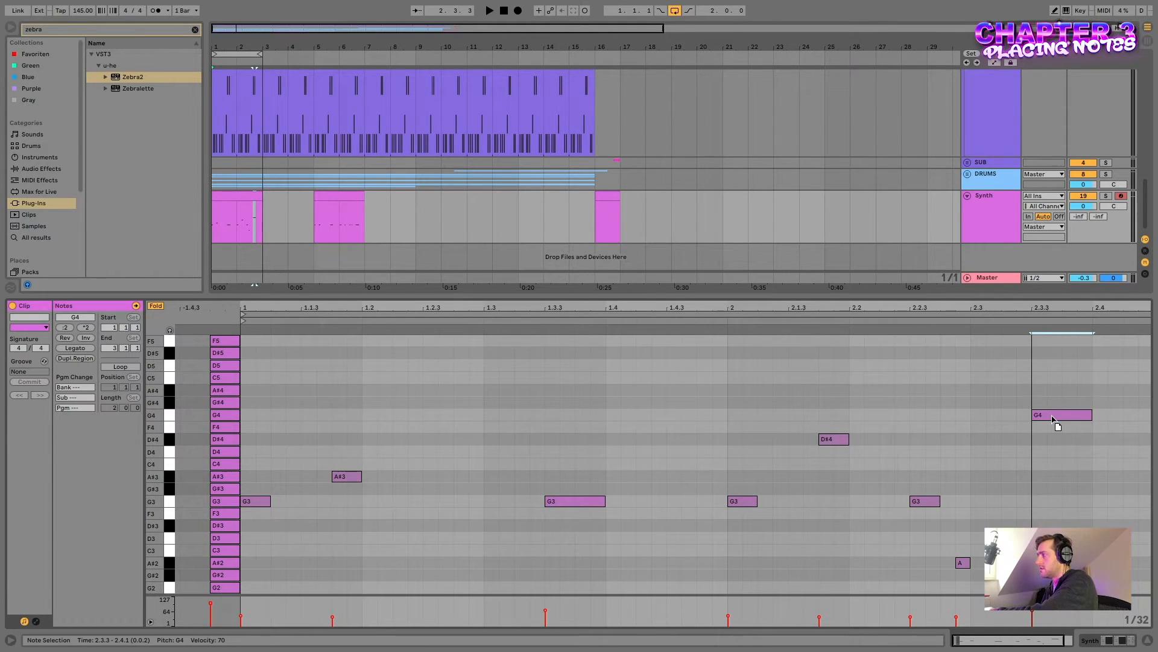
{"action": "left_click", "coordinate": [964, 563]}
{"action": "key", "text": "space"}
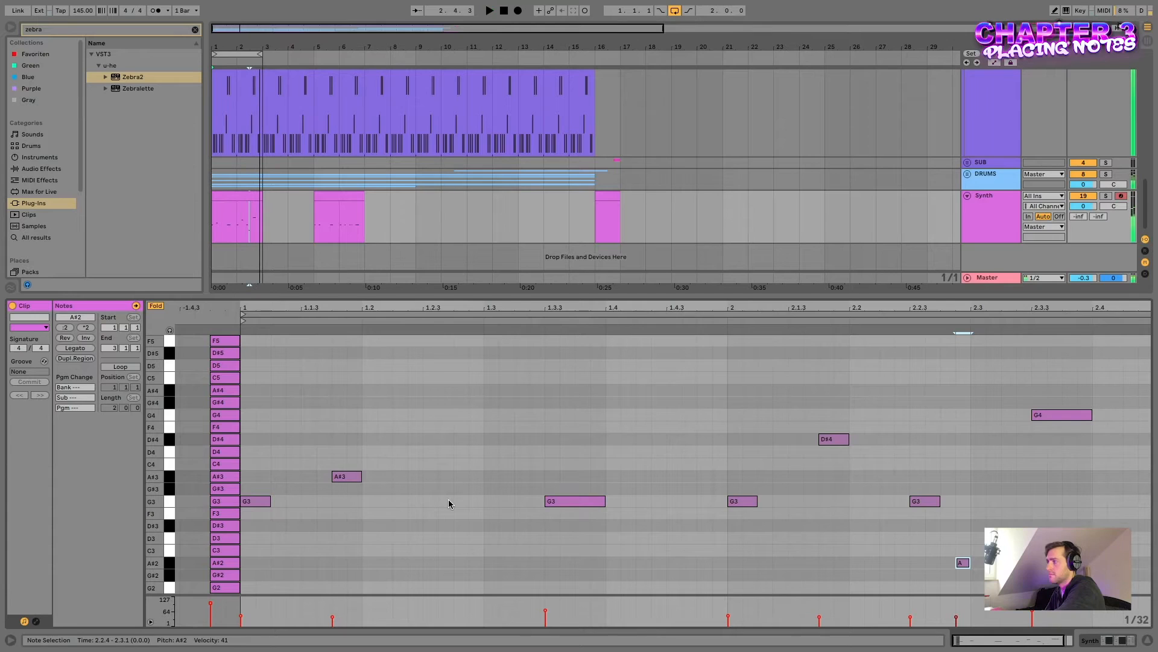
Add a G3 note at 1.2.3 as a copy of the A#3 note, and move the note at 1.3.3 to D3 while listening
{"action": "left_click_drag", "start_coordinate": [350, 477], "coordinate": [442, 503]}
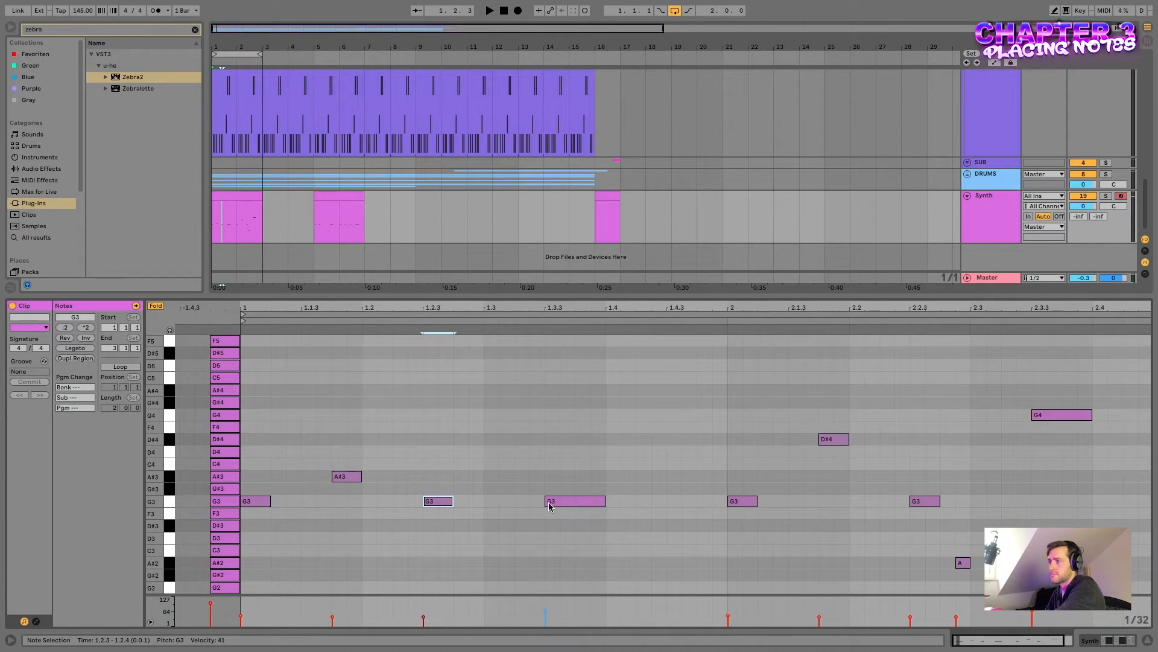
{"action": "left_click_drag", "start_coordinate": [561, 501], "coordinate": [567, 444]}
{"action": "key", "text": "space"}
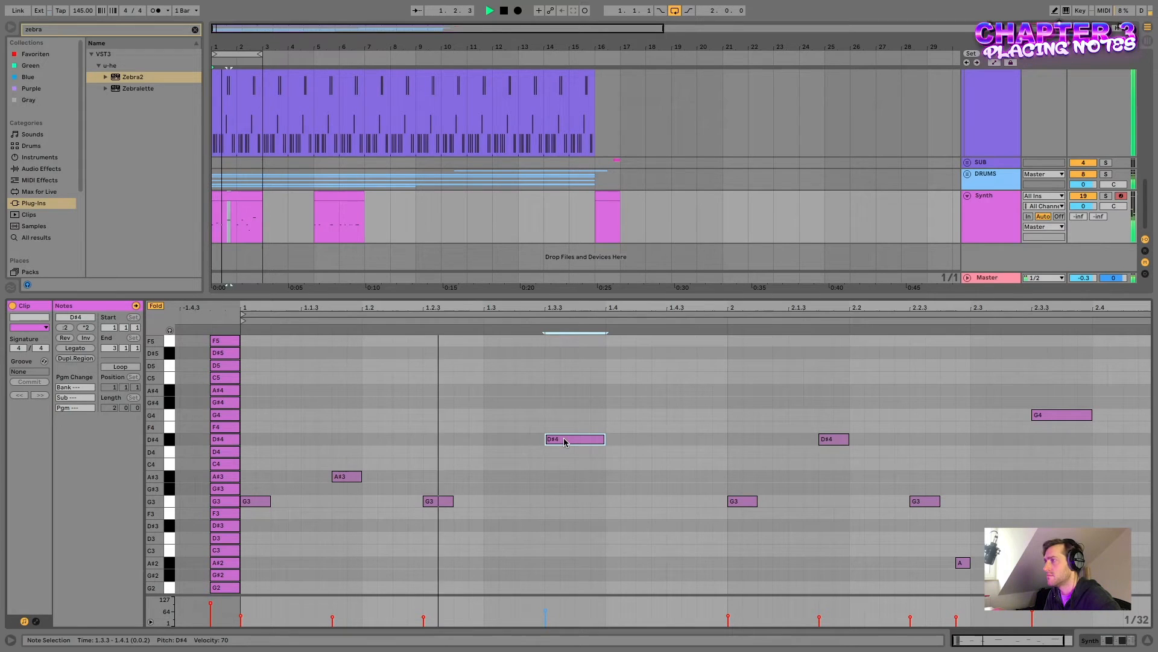
{"action": "key", "text": "shift+Down"}
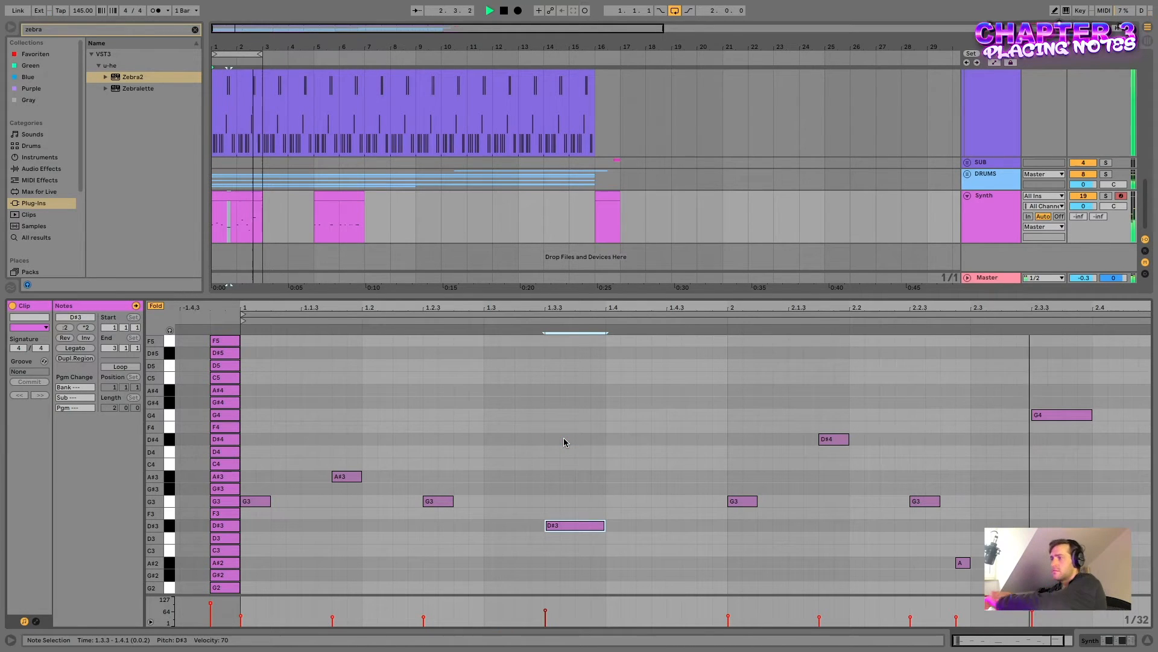
{"action": "mouse_move", "coordinate": [572, 529]}
{"action": "left_mouse_down"}
{"action": "mouse_move", "coordinate": [572, 553]}
{"action": "mouse_move", "coordinate": [572, 540]}
{"action": "left_mouse_up"}
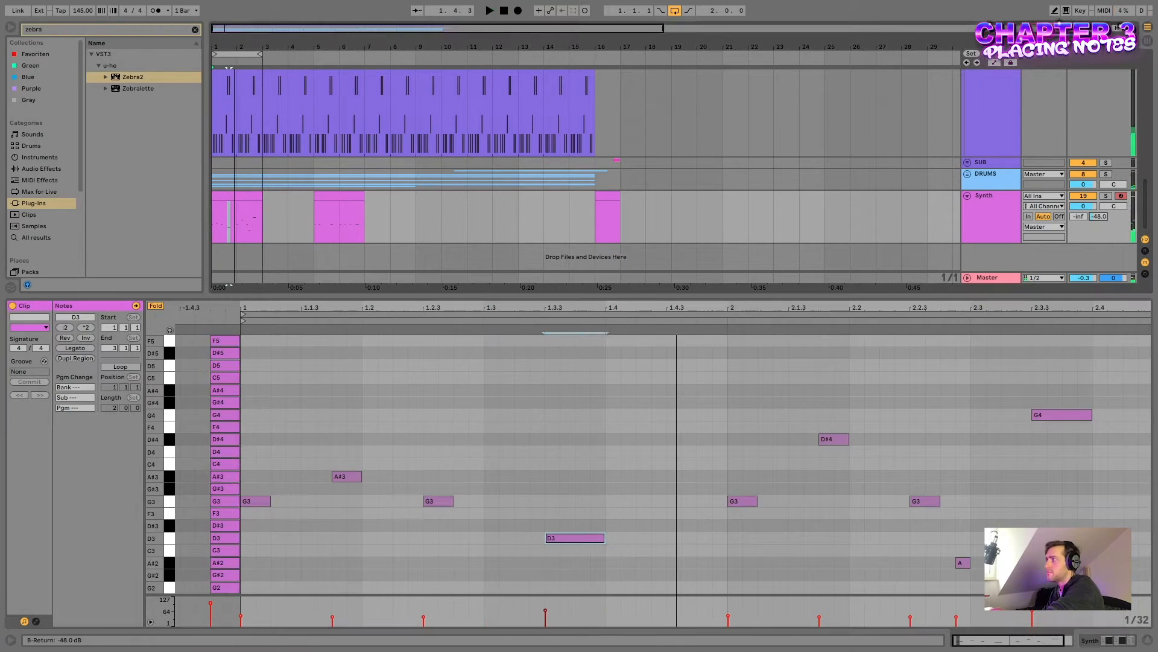
Open the Synth track's Zebra2 instrument and audition the 2 Leaders presets during playback, loading HS Tarnce Kappa
{"action": "key", "text": "shift+Tab"}
{"action": "left_click", "coordinate": [39, 518]}
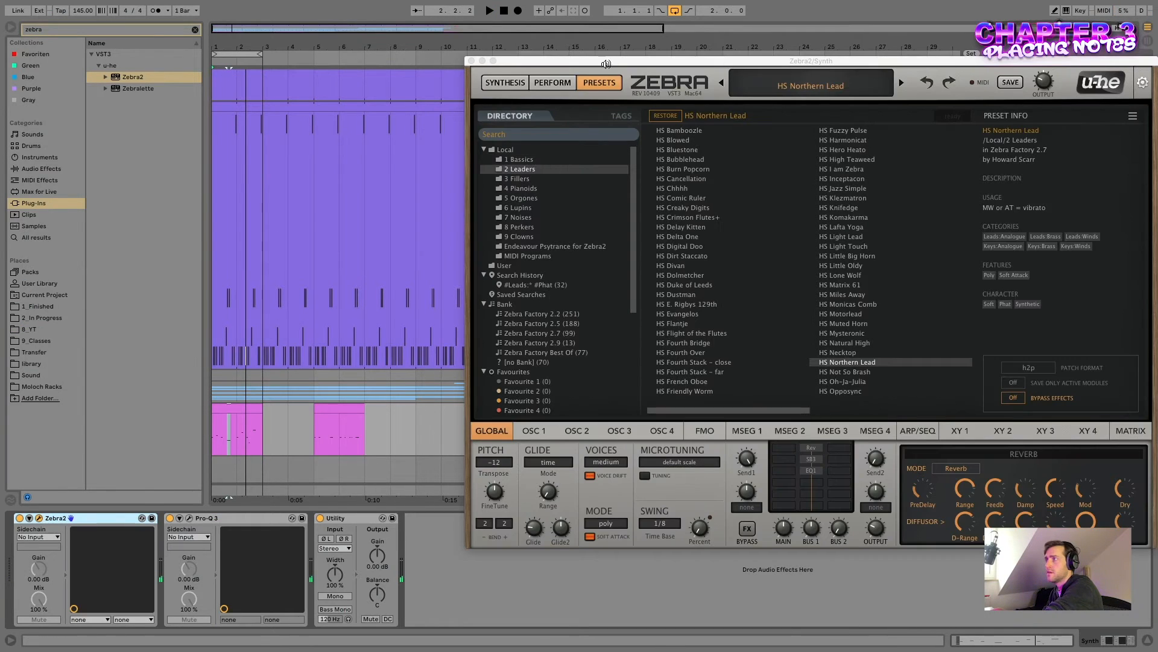
{"action": "left_click", "coordinate": [904, 82]}
{"action": "key", "text": "space"}
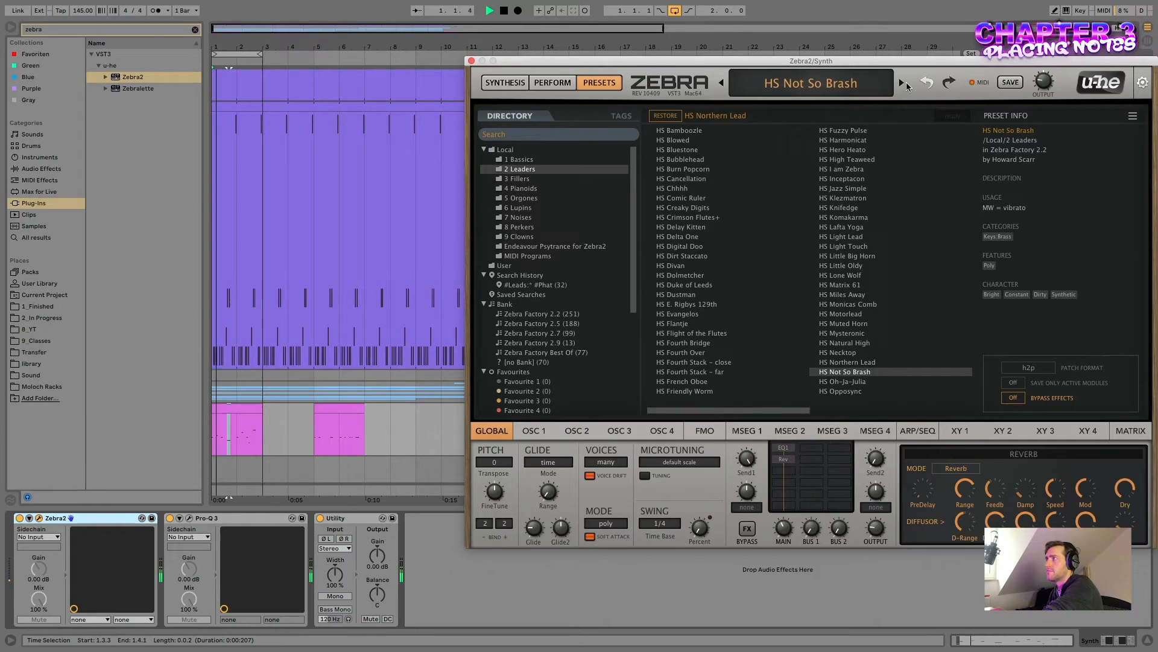
{"action": "left_click", "coordinate": [904, 82]}
{"action": "left_click", "coordinate": [904, 83]}
{"action": "left_click", "coordinate": [904, 83]}
{"action": "left_click", "coordinate": [904, 83]}
{"action": "left_click", "coordinate": [905, 83]}
{"action": "left_click", "coordinate": [904, 82]}
{"action": "left_click", "coordinate": [903, 83]}
{"action": "left_click", "coordinate": [903, 82]}
{"action": "left_click", "coordinate": [904, 83]}
{"action": "left_click", "coordinate": [904, 82]}
{"action": "left_click", "coordinate": [904, 83]}
{"action": "left_click", "coordinate": [903, 83]}
{"action": "left_click", "coordinate": [724, 314]}
{"action": "key", "text": "Down"}
{"action": "key", "text": "Down"}
{"action": "key", "text": "Down"}
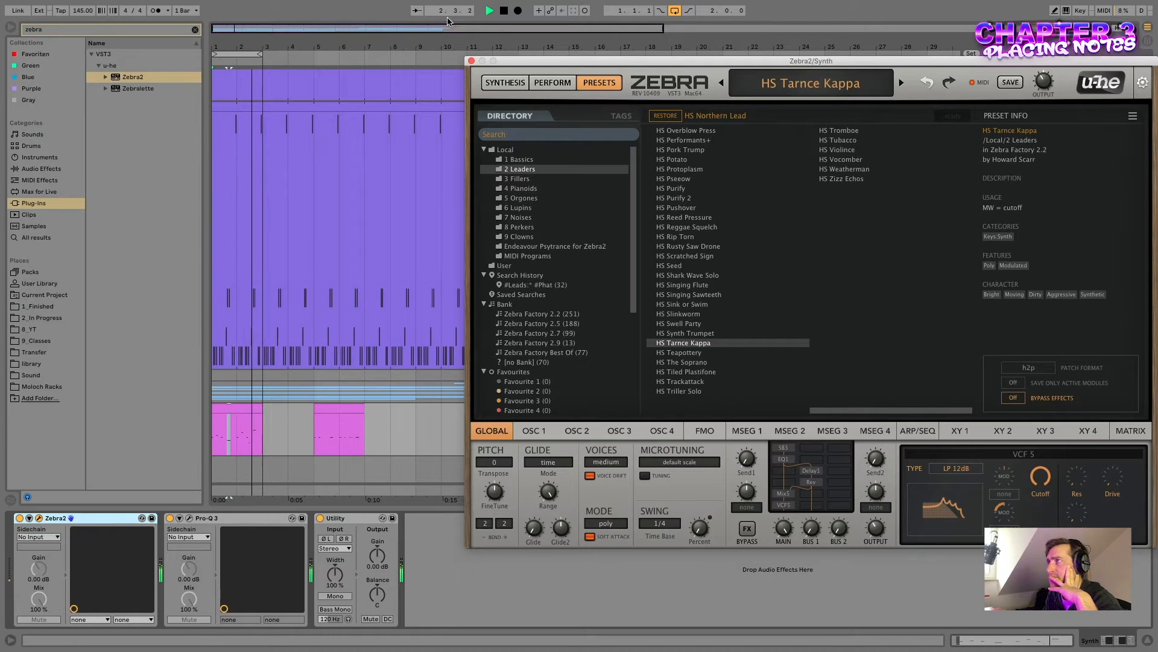
Close the Zebra2 window and stretch all melody notes in the Synth track's first clip to double length, filling four bars
{"action": "left_click", "coordinate": [471, 61]}
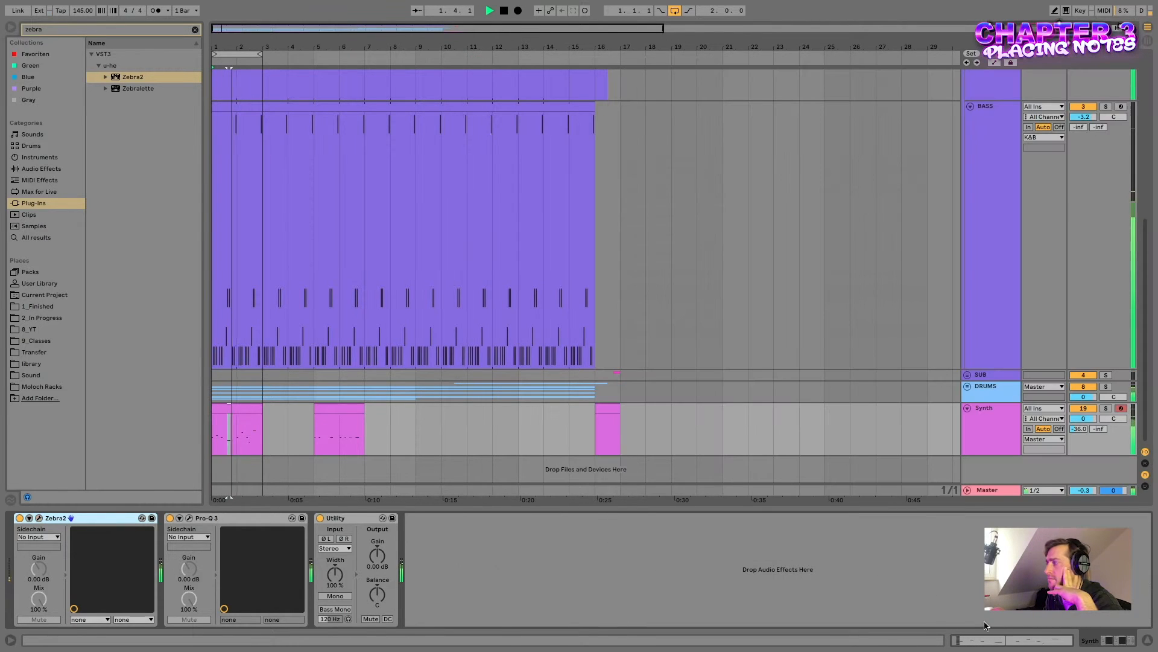
{"action": "key", "text": "shift+Tab"}
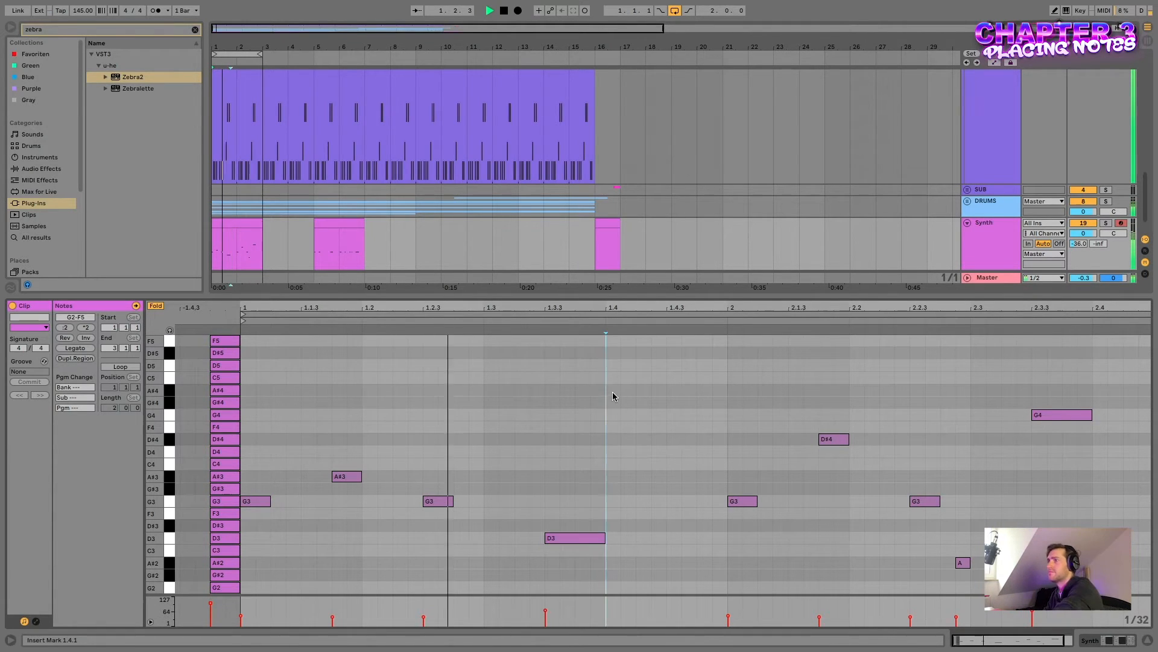
{"action": "key", "text": "space"}
{"action": "left_click", "coordinate": [211, 248]}
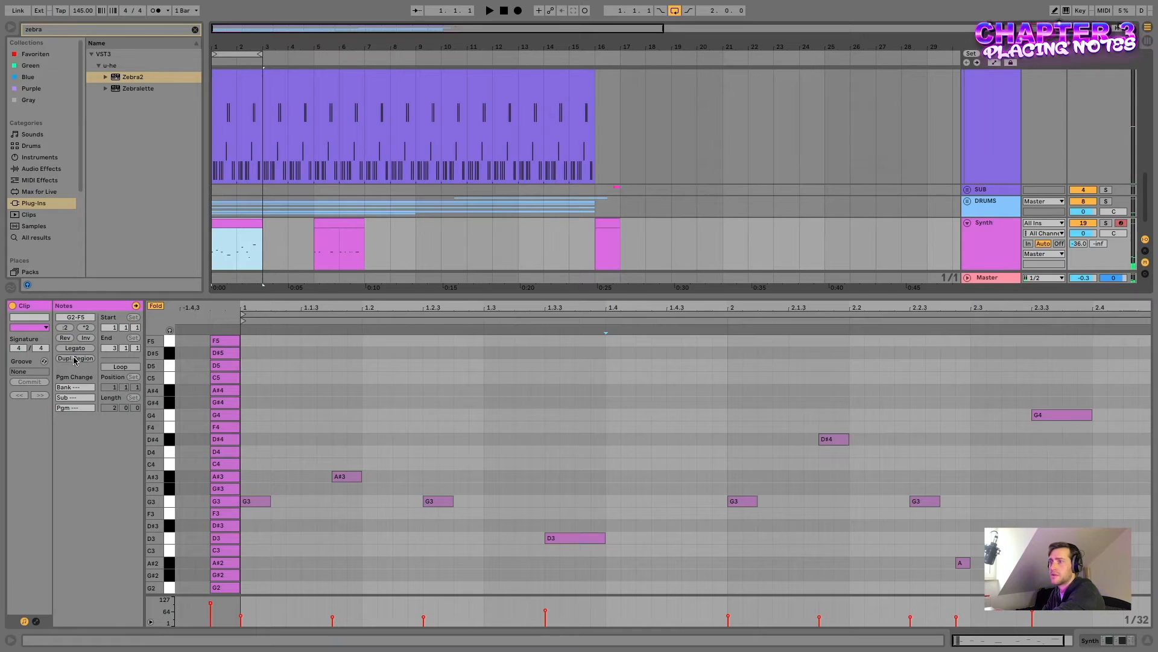
{"action": "left_click_drag", "start_coordinate": [199, 353], "coordinate": [755, 621]}
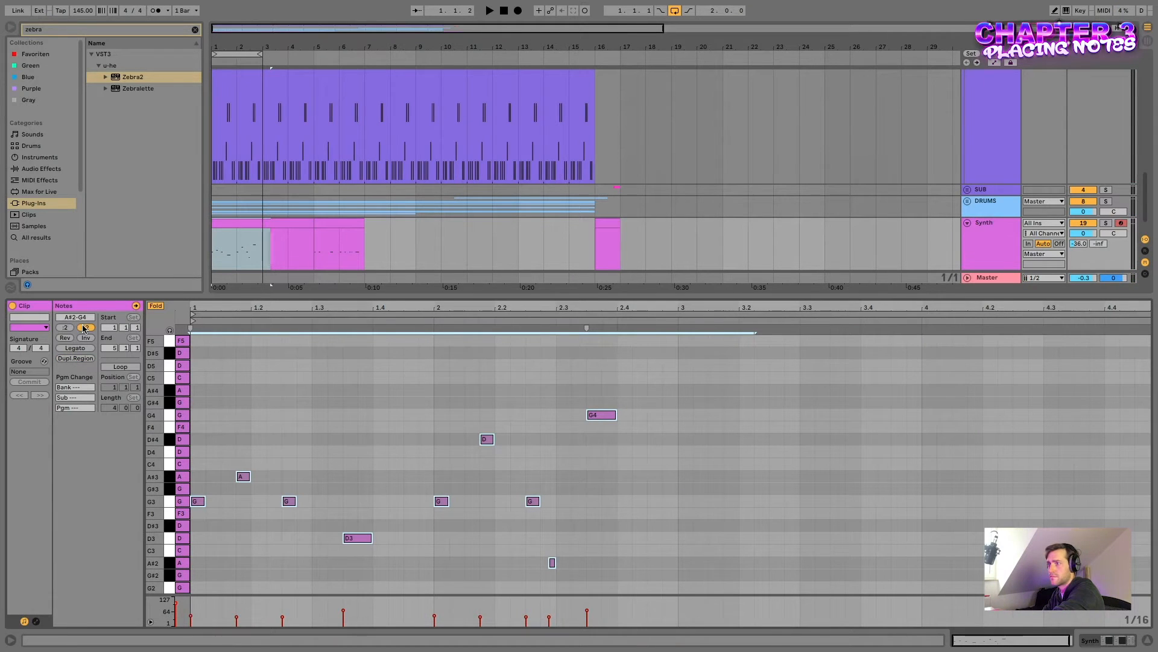
{"action": "left_click", "coordinate": [85, 327]}
Loop the arrangement over the stretched four-bar clip and play the melody
{"action": "key", "text": "space"}
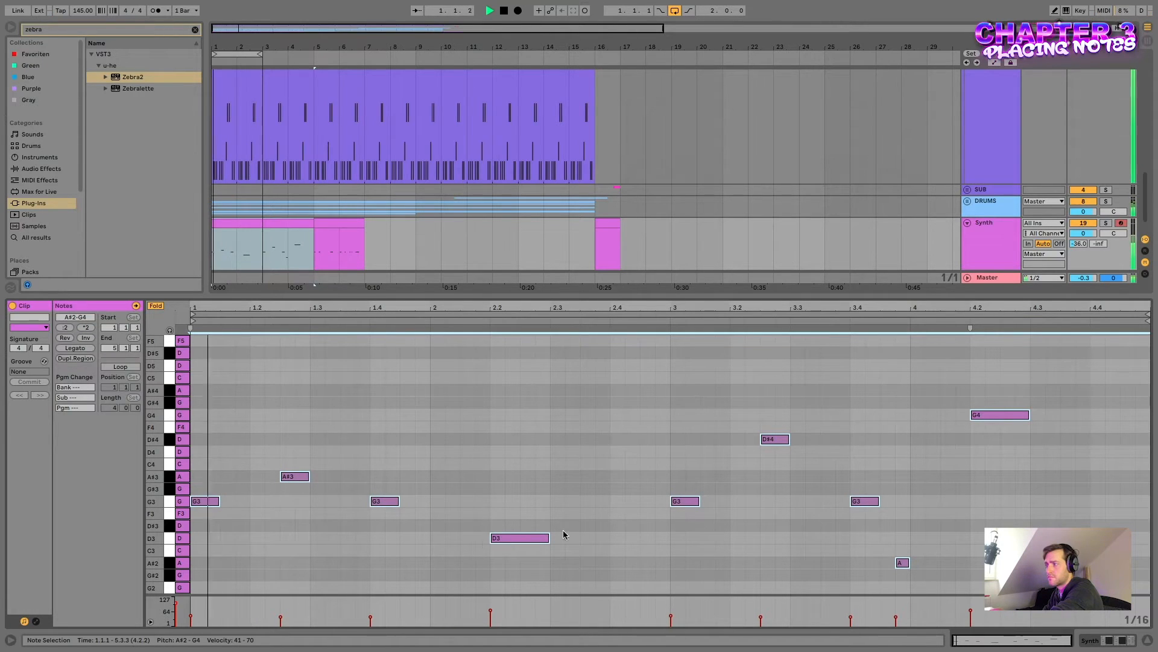
{"action": "left_click", "coordinate": [284, 223]}
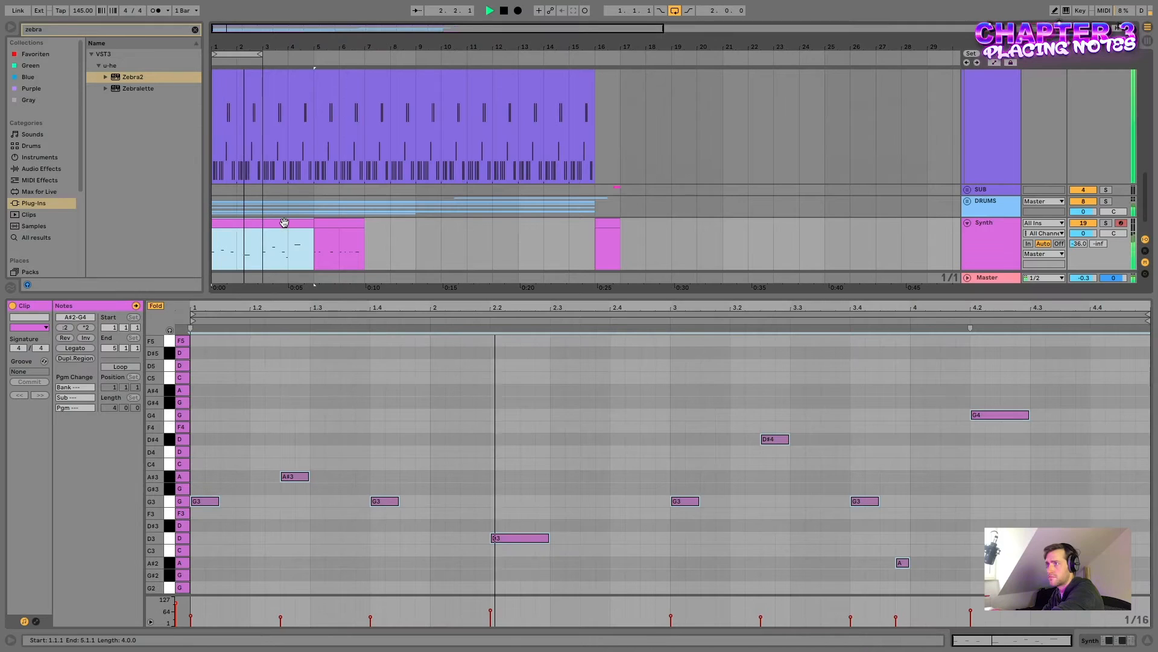
{"action": "key", "text": "ctrl+l"}
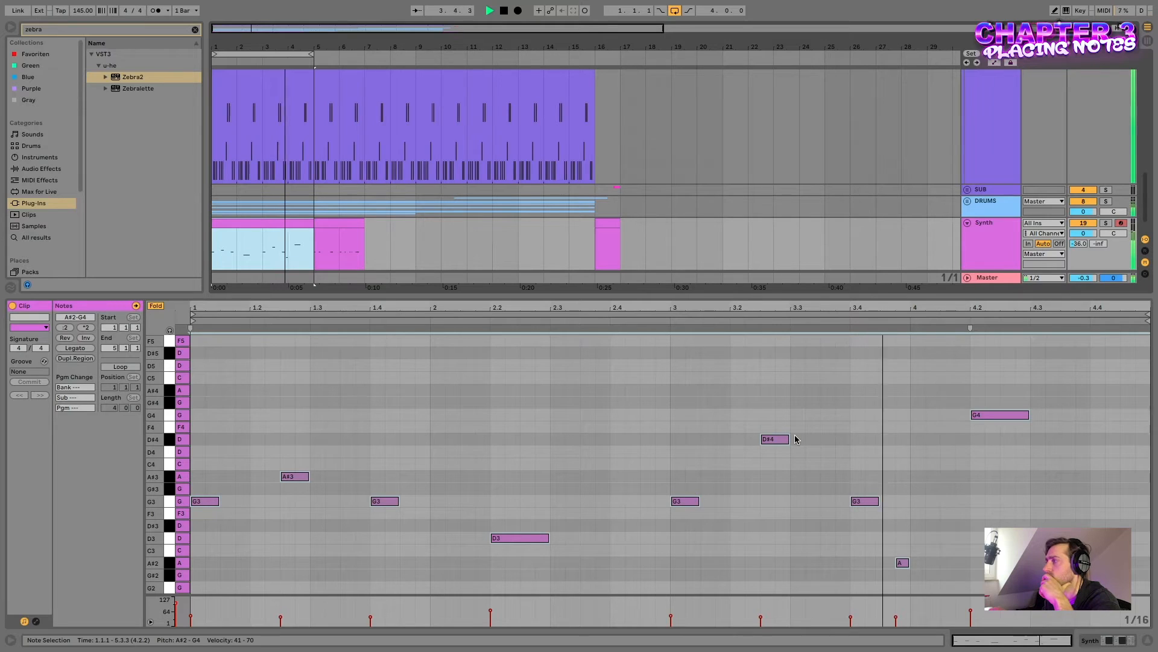
{"action": "left_click", "coordinate": [646, 470]}
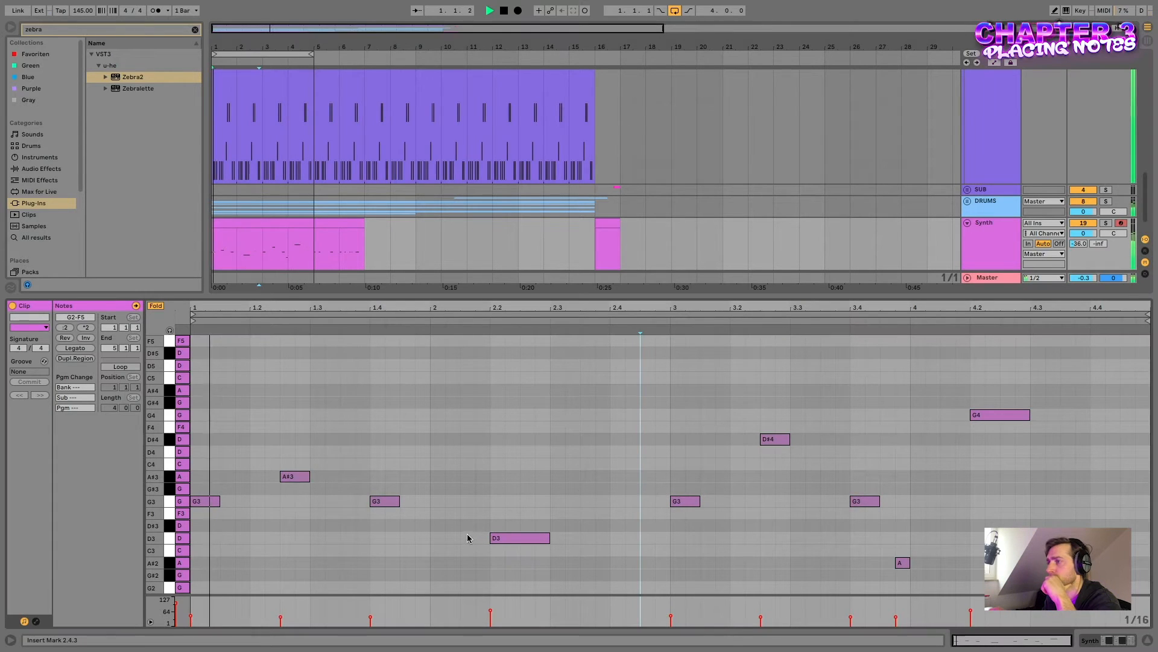
Try the A#3 note at 1.2.1 and 1.3.1 during playback, and return it to 1.2.3
{"action": "left_click_drag", "start_coordinate": [285, 476], "coordinate": [256, 476]}
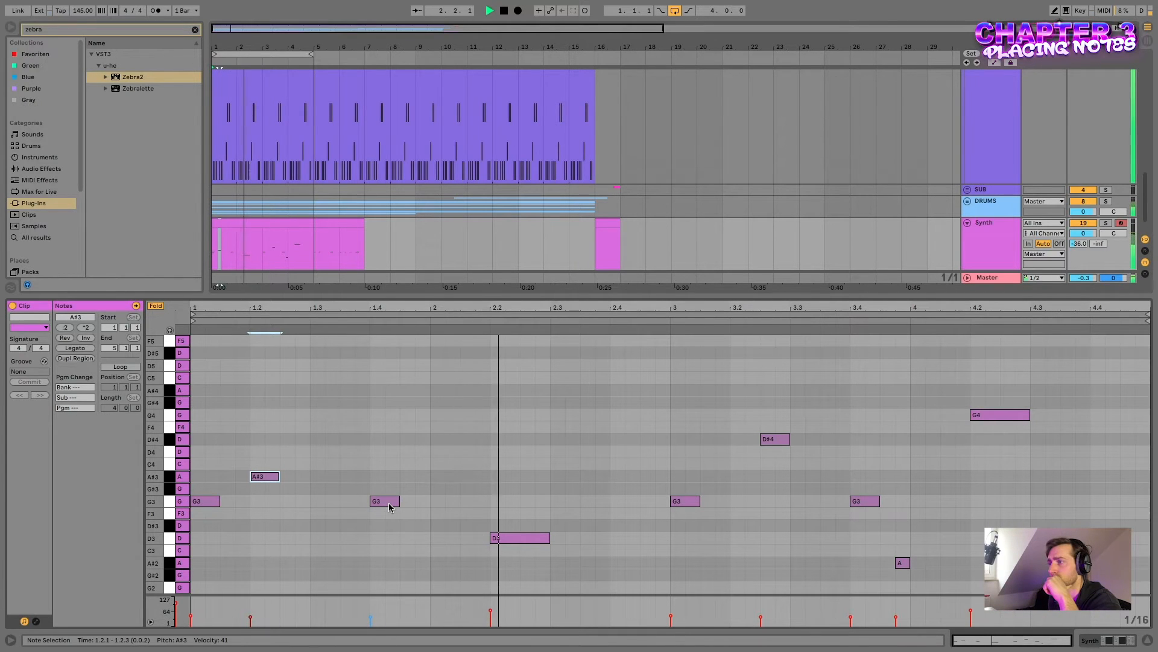
{"action": "left_click_drag", "start_coordinate": [261, 476], "coordinate": [326, 478]}
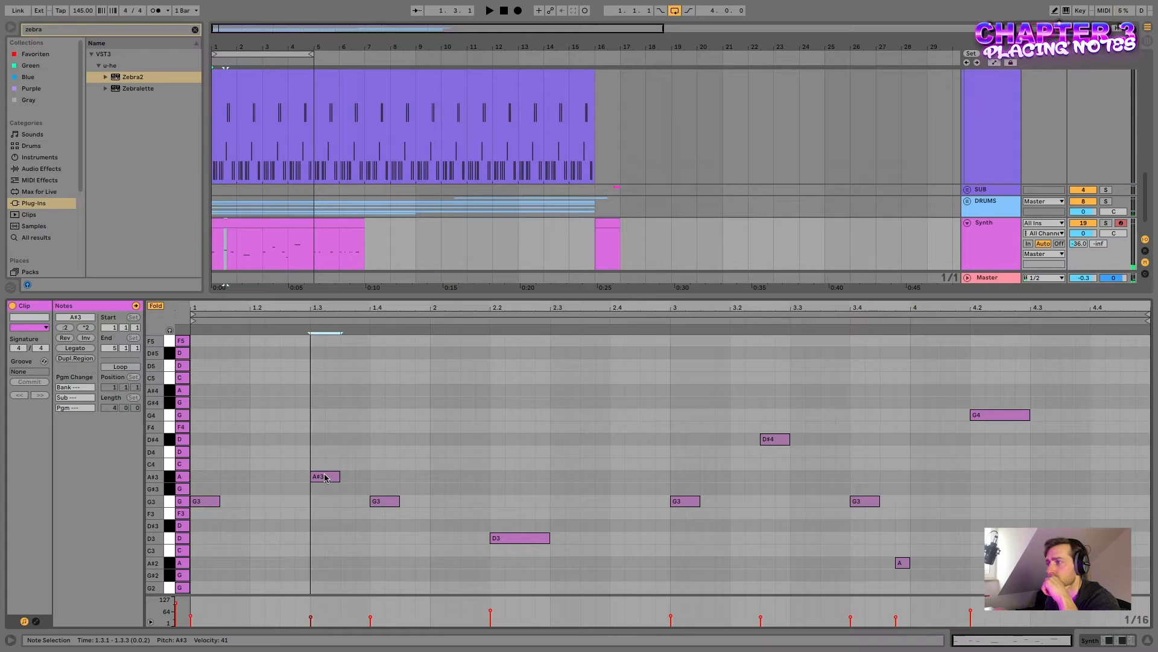
{"action": "key", "text": "space"}
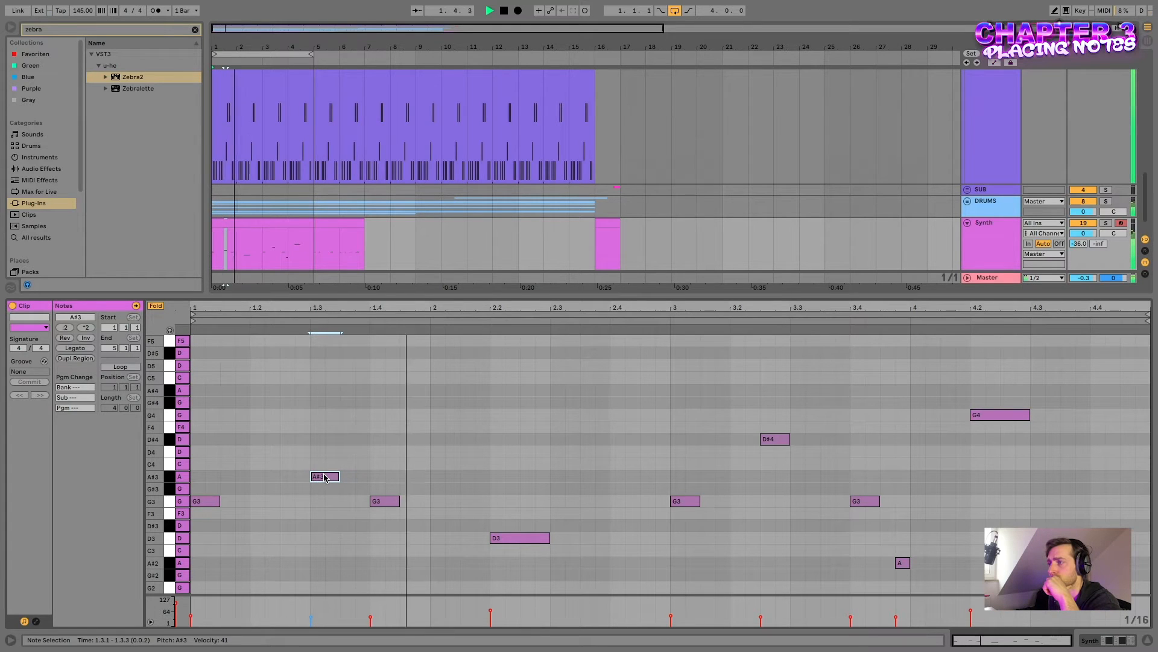
{"action": "left_click_drag", "start_coordinate": [325, 477], "coordinate": [293, 479]}
{"action": "left_click", "coordinate": [688, 502]}
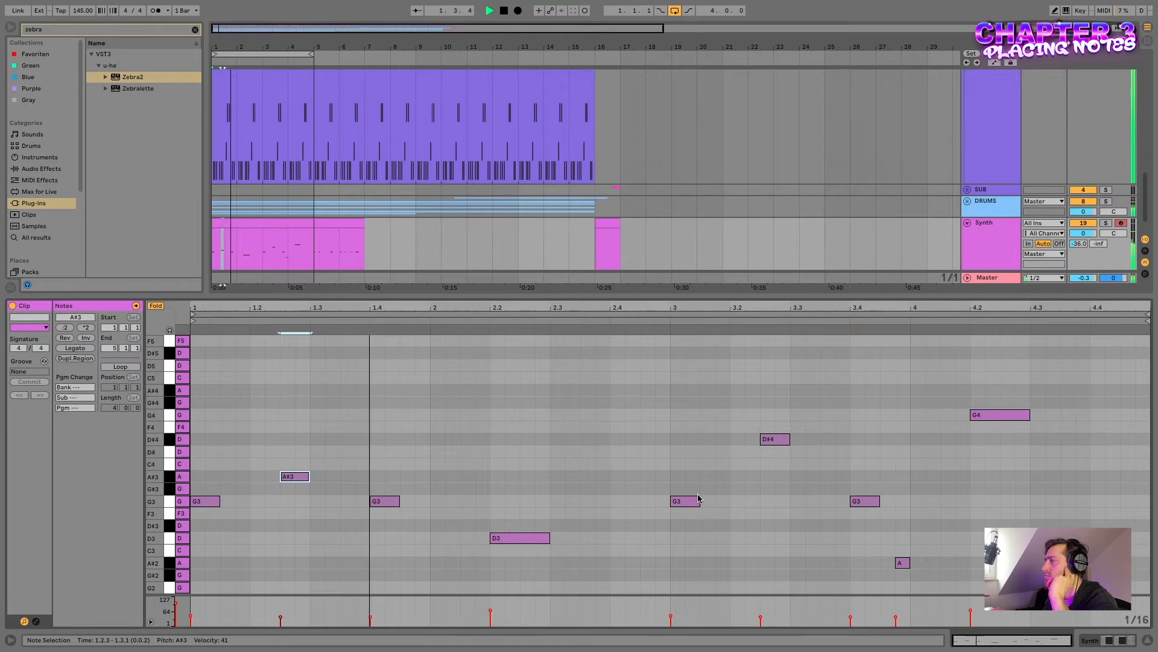
{"action": "left_click", "coordinate": [774, 440]}
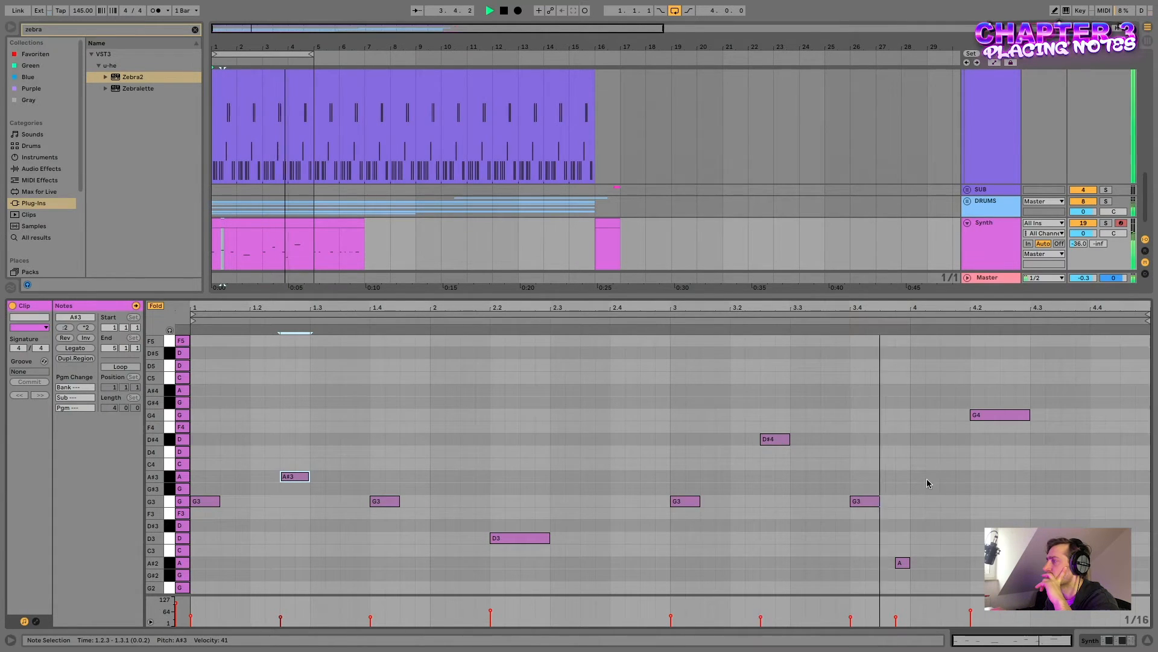
Extend the short A#2 note before bar 4 to start at 3.4.3, and lower it to G2 while listening
{"action": "left_click_drag", "start_coordinate": [899, 569], "coordinate": [882, 577]}
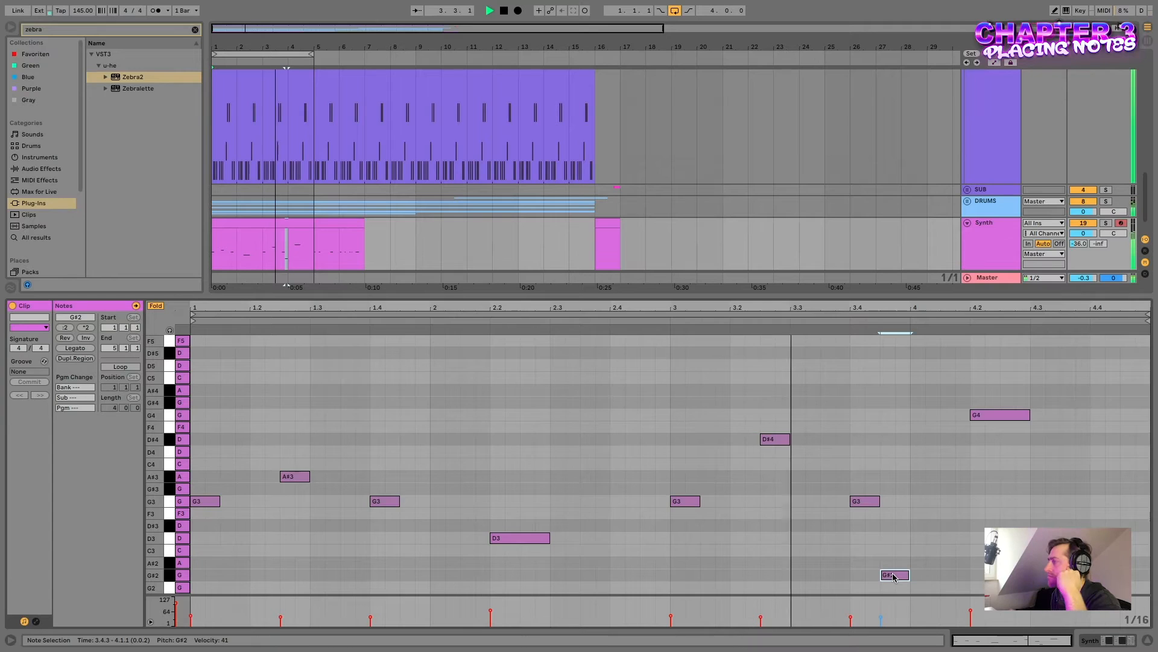
{"action": "key", "text": "Down"}
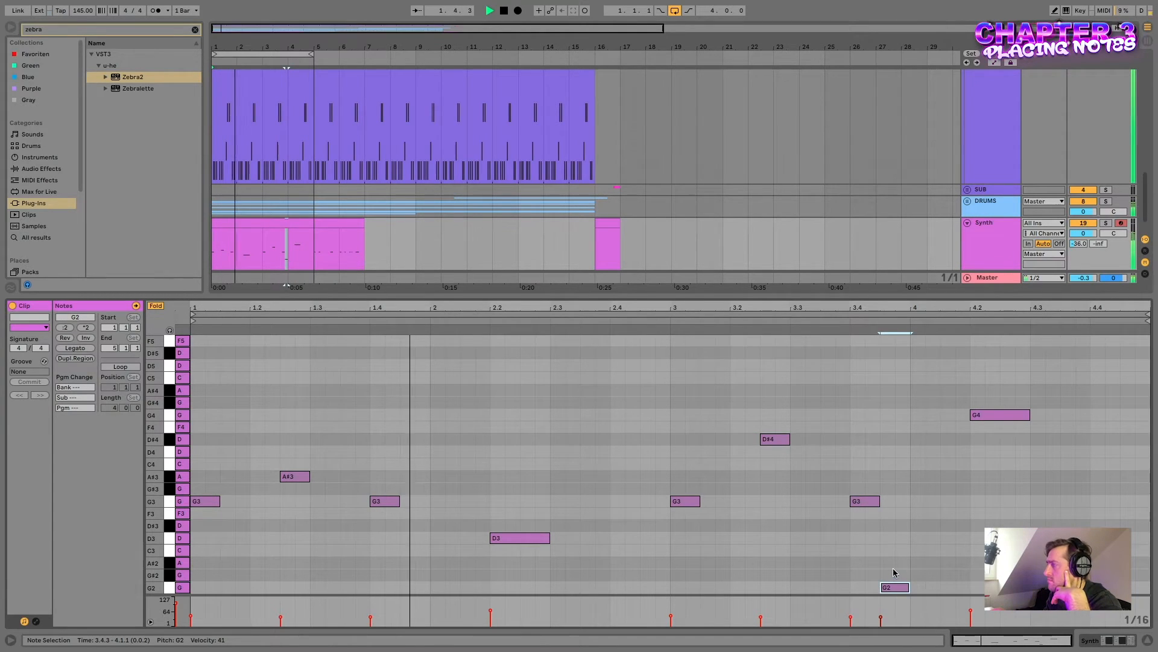
{"action": "left_click", "coordinate": [869, 501]}
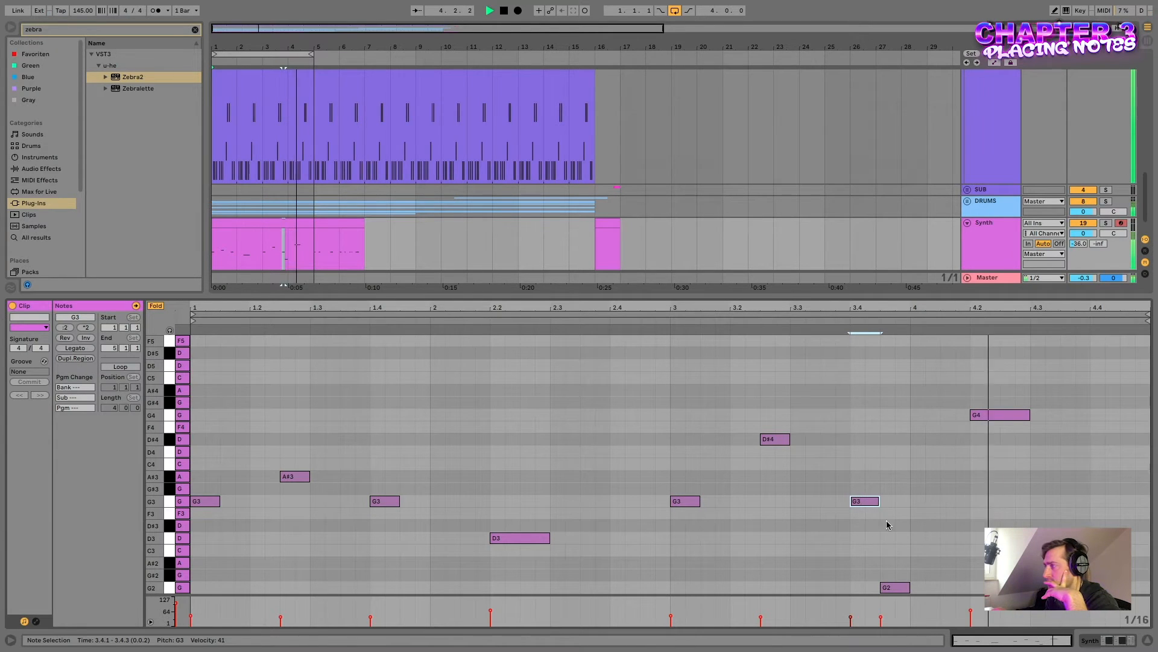
Extend the last G4 note to end at 4.3.3 and add a G#4 note just before it at 4.1.3
{"action": "left_click", "coordinate": [971, 413]}
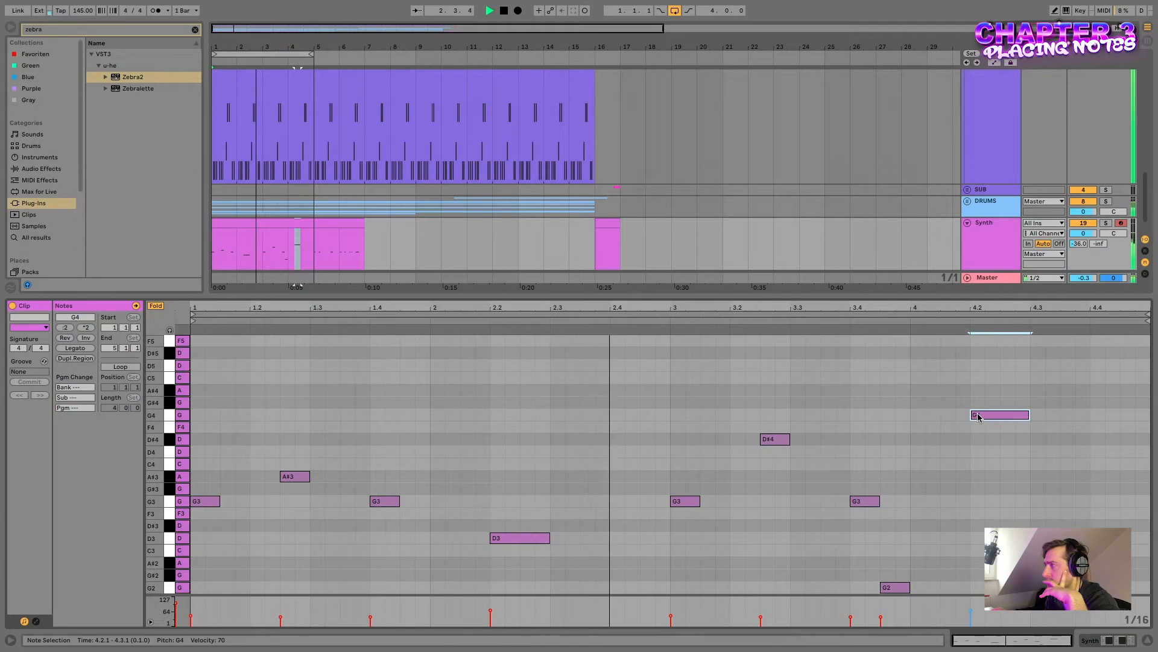
{"action": "left_click_drag", "start_coordinate": [1028, 415], "coordinate": [1059, 415]}
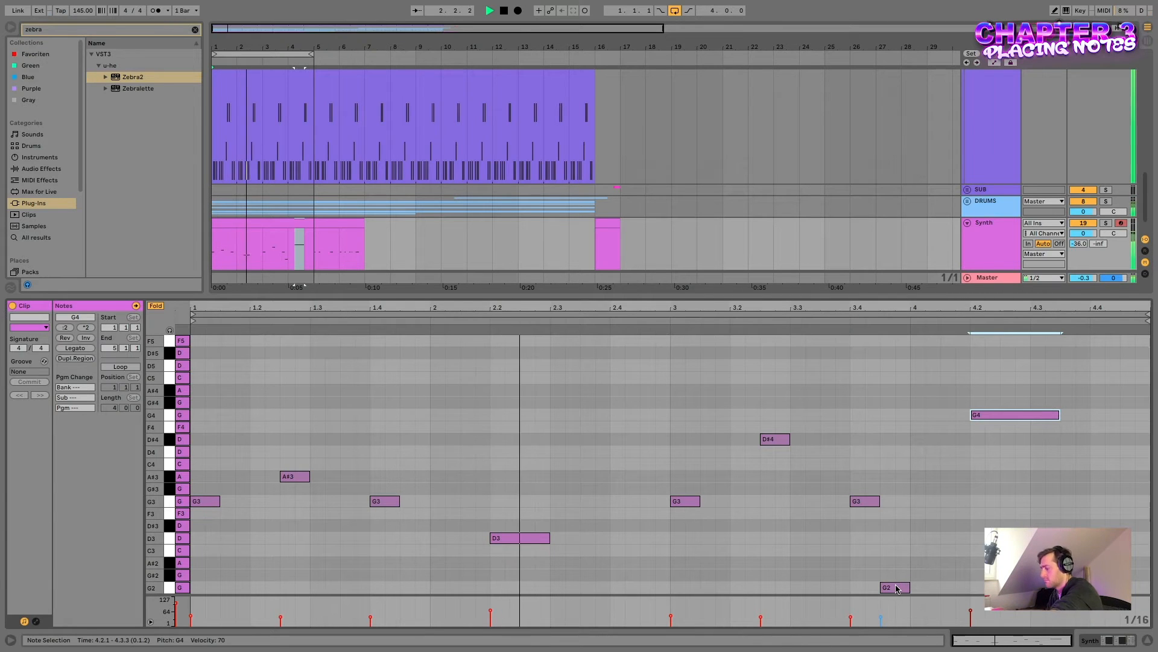
{"action": "double_click", "coordinate": [929, 403]}
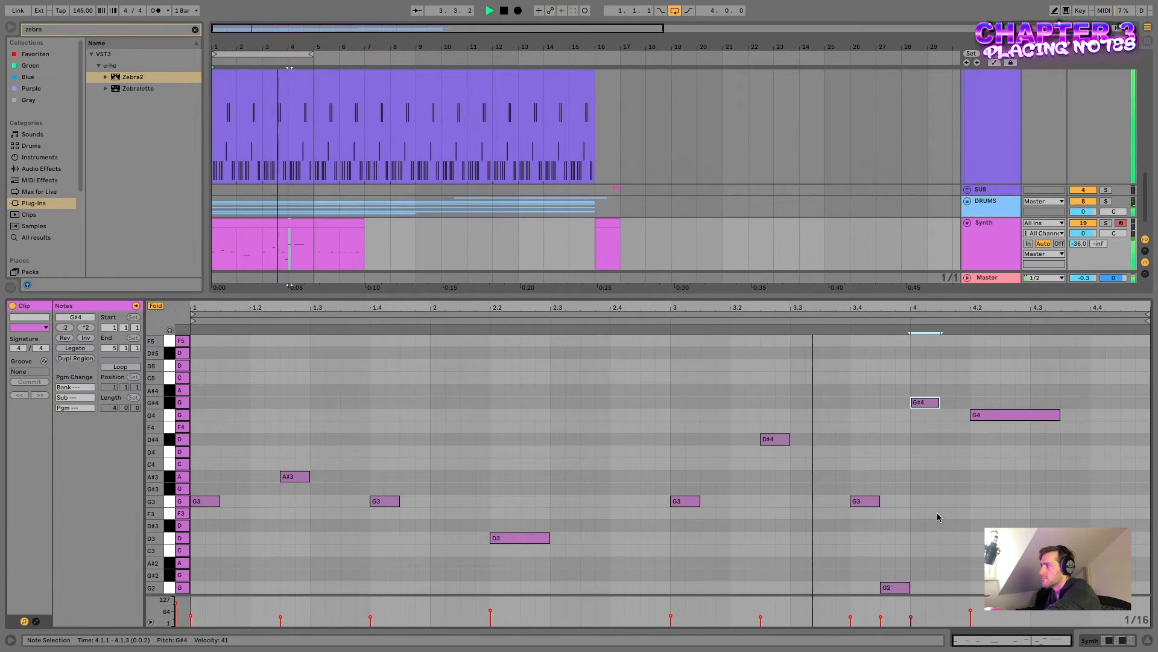
{"action": "left_click_drag", "start_coordinate": [926, 402], "coordinate": [955, 406]}
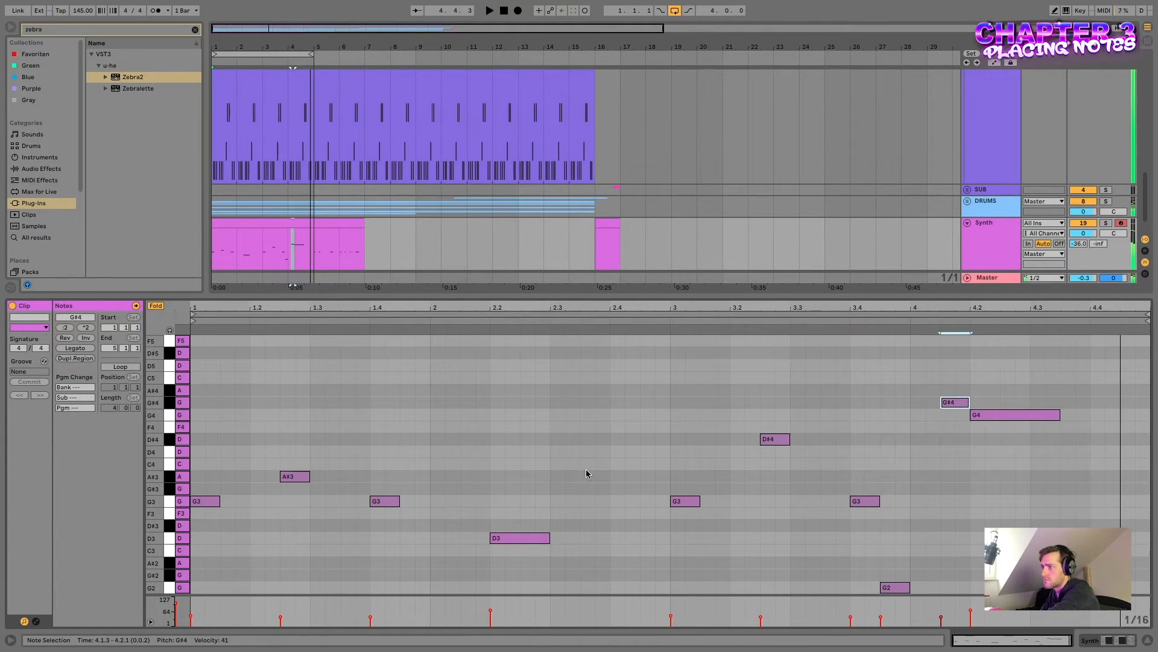
Audition the note at 1.2.3 on D#3, C3 and A#2 during playback, and settle on G#2
{"action": "left_click", "coordinate": [288, 478]}
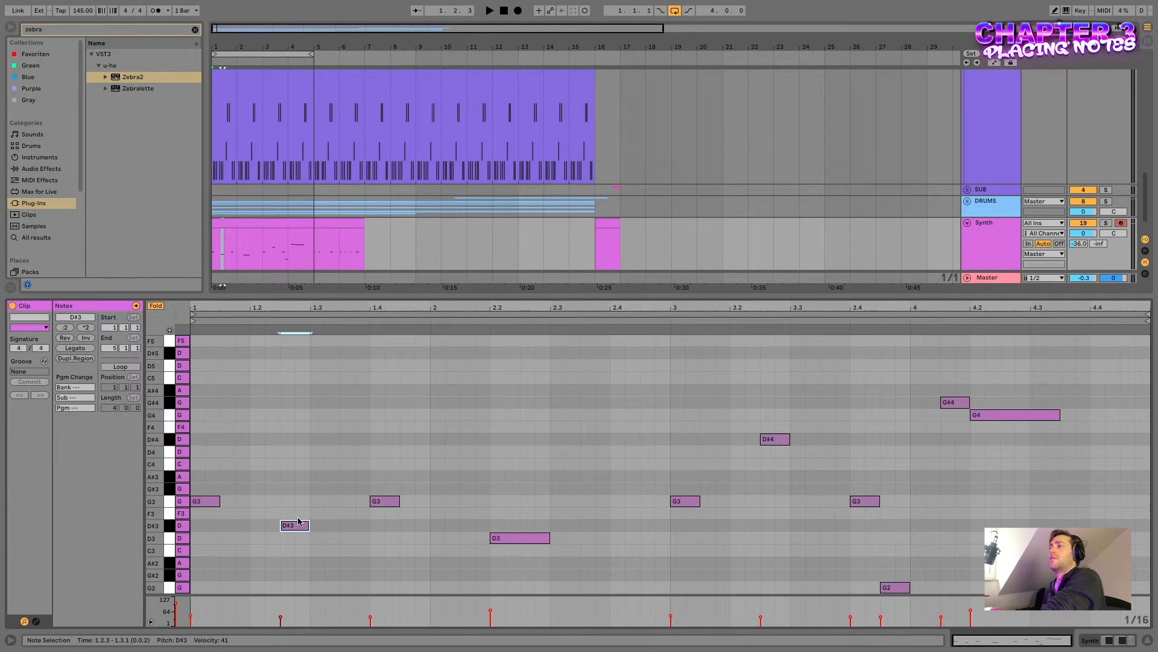
{"action": "key", "text": "space"}
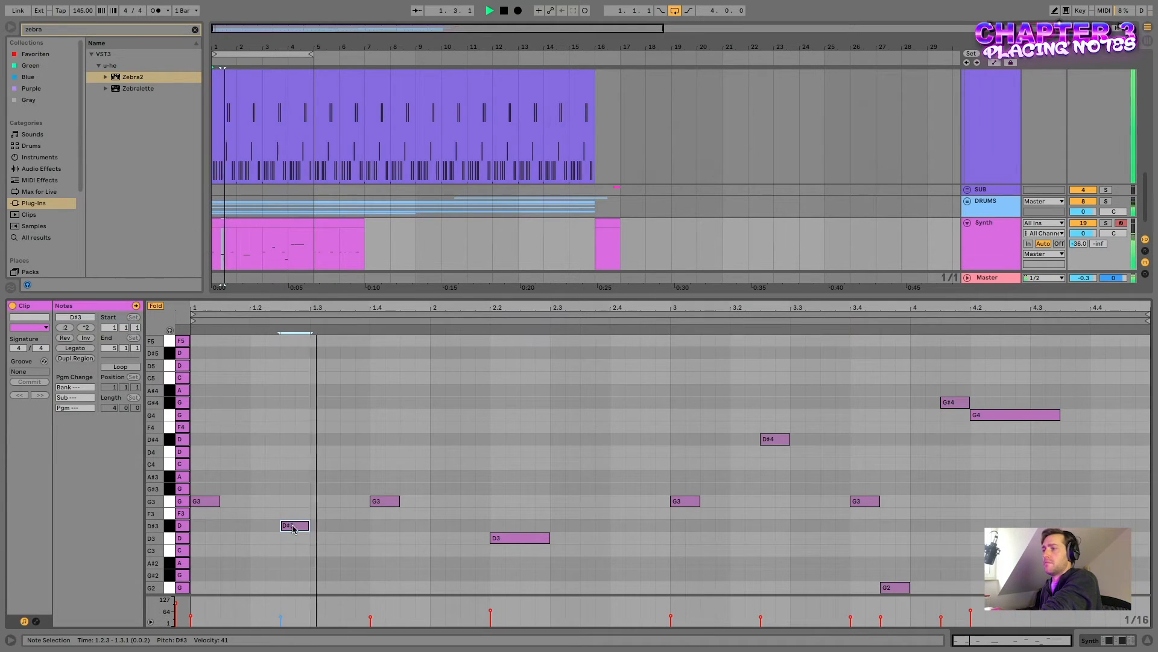
{"action": "left_click_drag", "start_coordinate": [294, 529], "coordinate": [294, 553]}
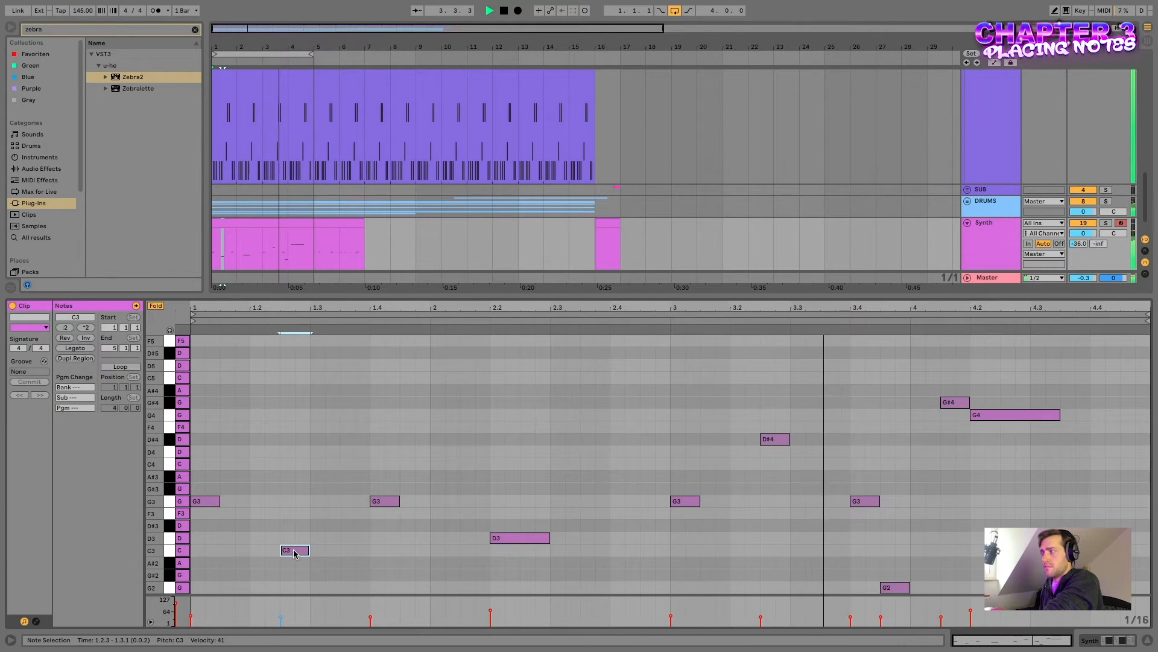
{"action": "left_click_drag", "start_coordinate": [294, 554], "coordinate": [295, 567]}
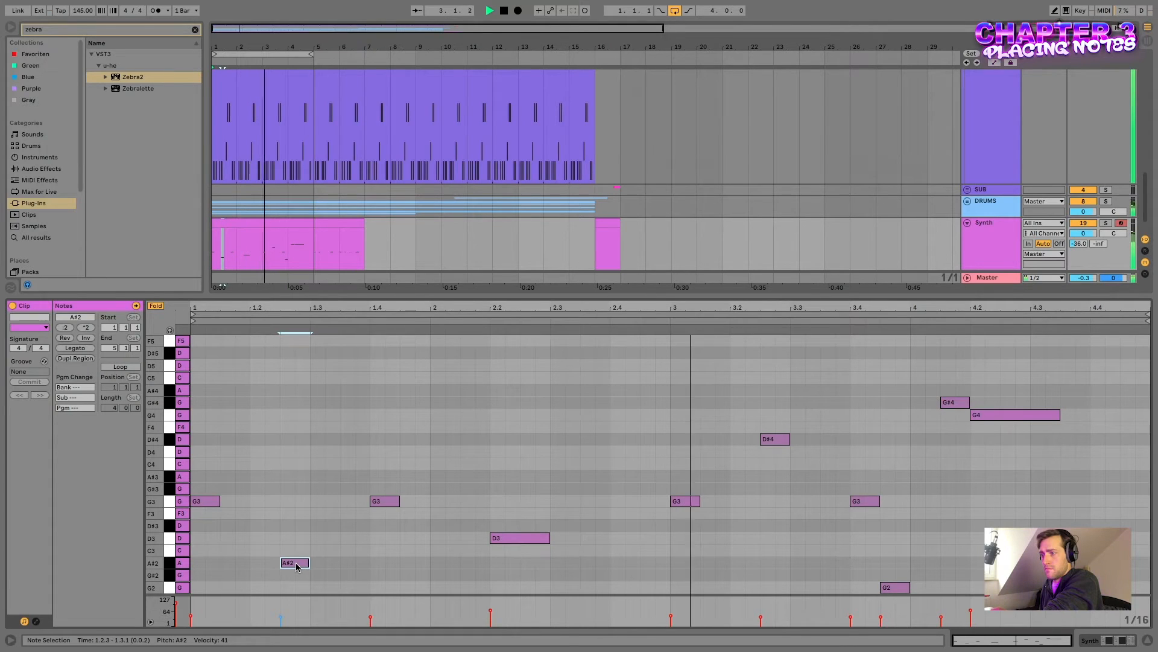
{"action": "left_click_drag", "start_coordinate": [296, 567], "coordinate": [298, 575]}
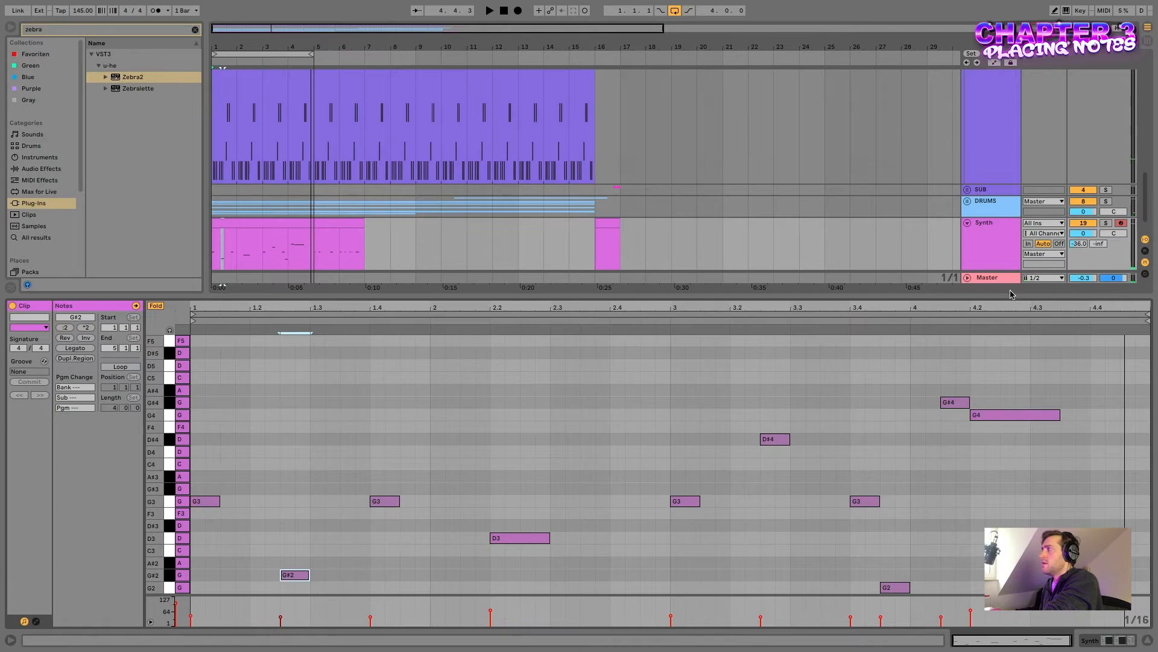
Find the SPAN analyzer, add it to the Master track, play the loop and move the SPAN window aside
{"action": "left_click_drag", "start_coordinate": [1009, 294], "coordinate": [1009, 397]}
{"action": "left_click", "coordinate": [979, 384]}
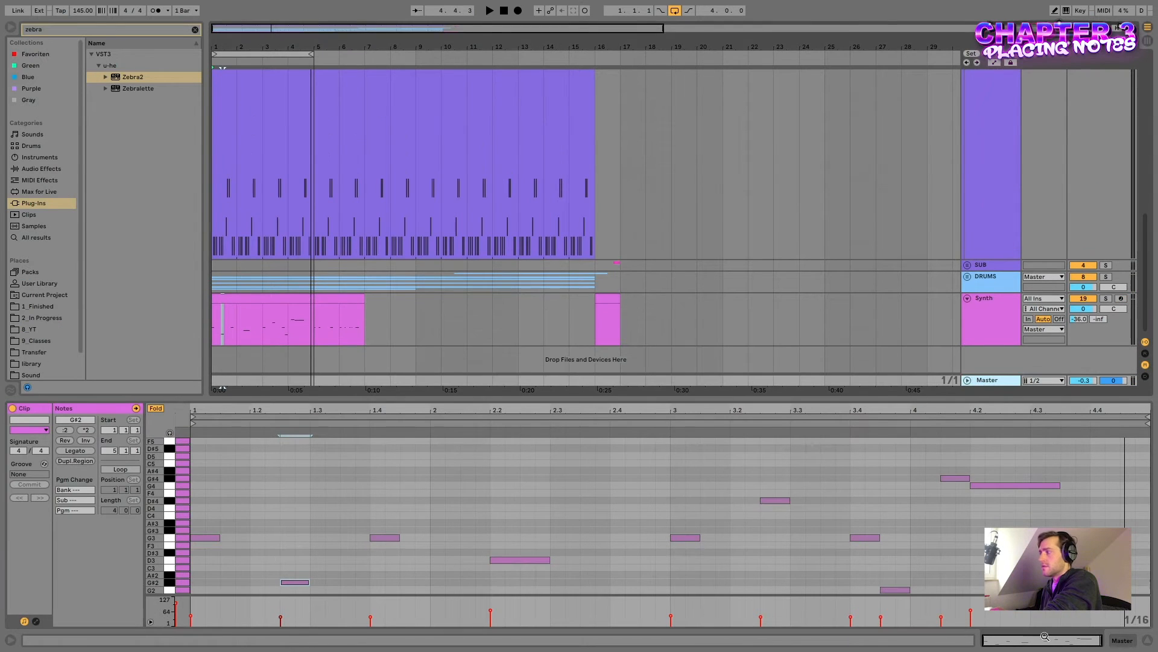
{"action": "key", "text": "ctrl+f"}
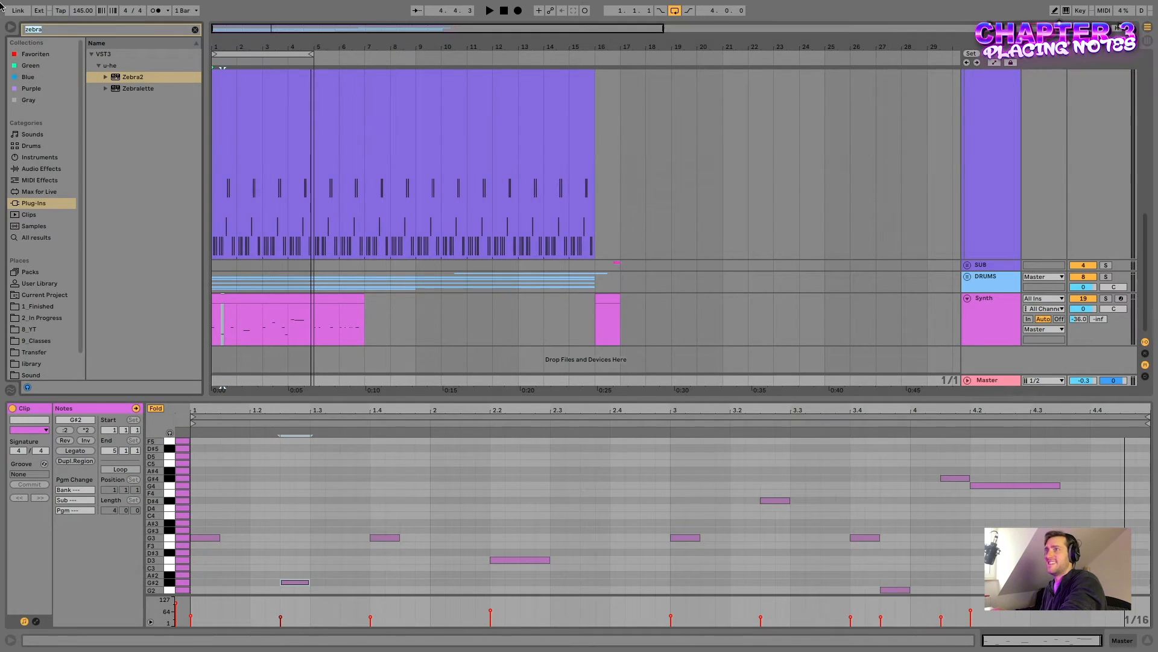
{"action": "type", "text": "span"}
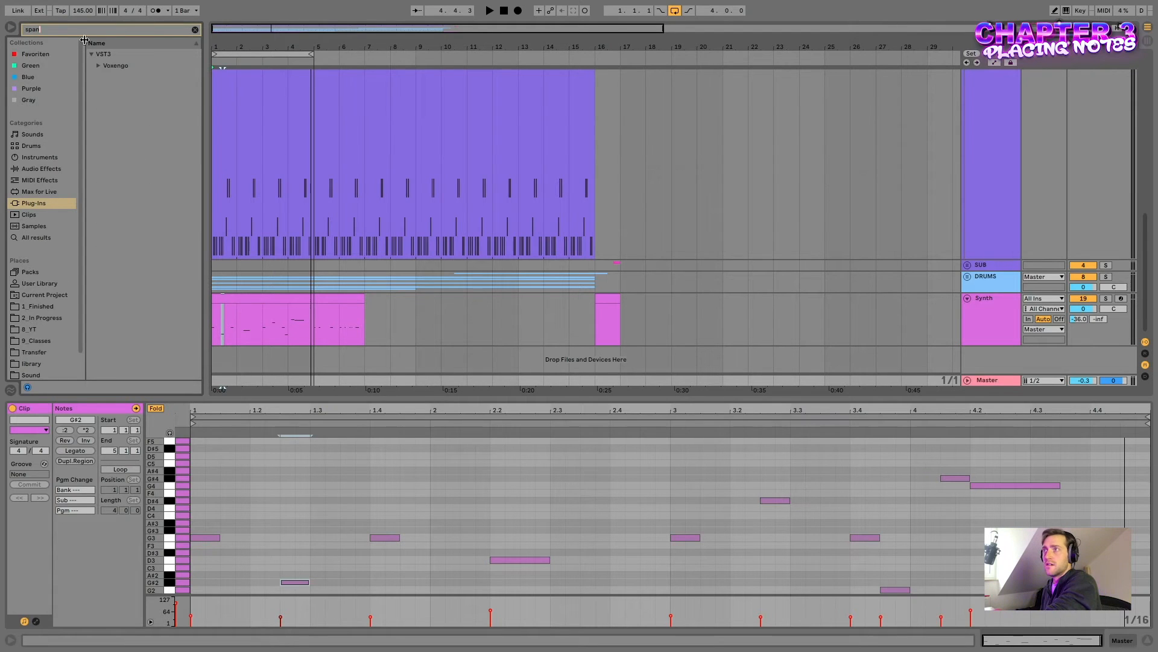
{"action": "key", "text": "Down"}
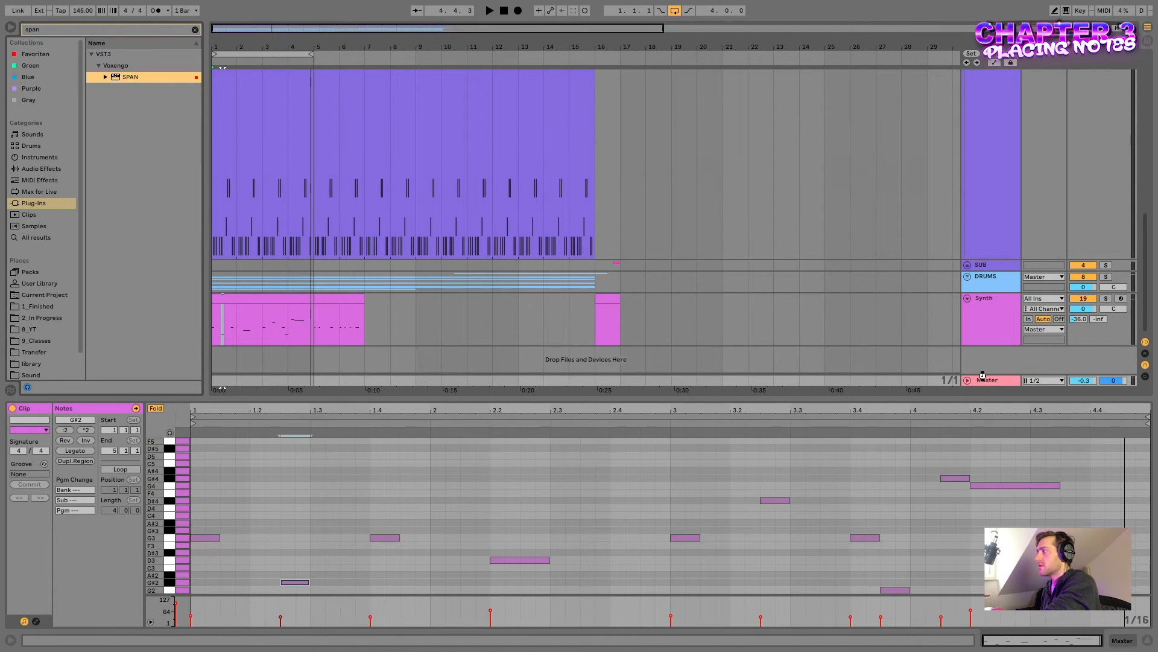
{"action": "key", "text": "Return"}
{"action": "key", "text": "space"}
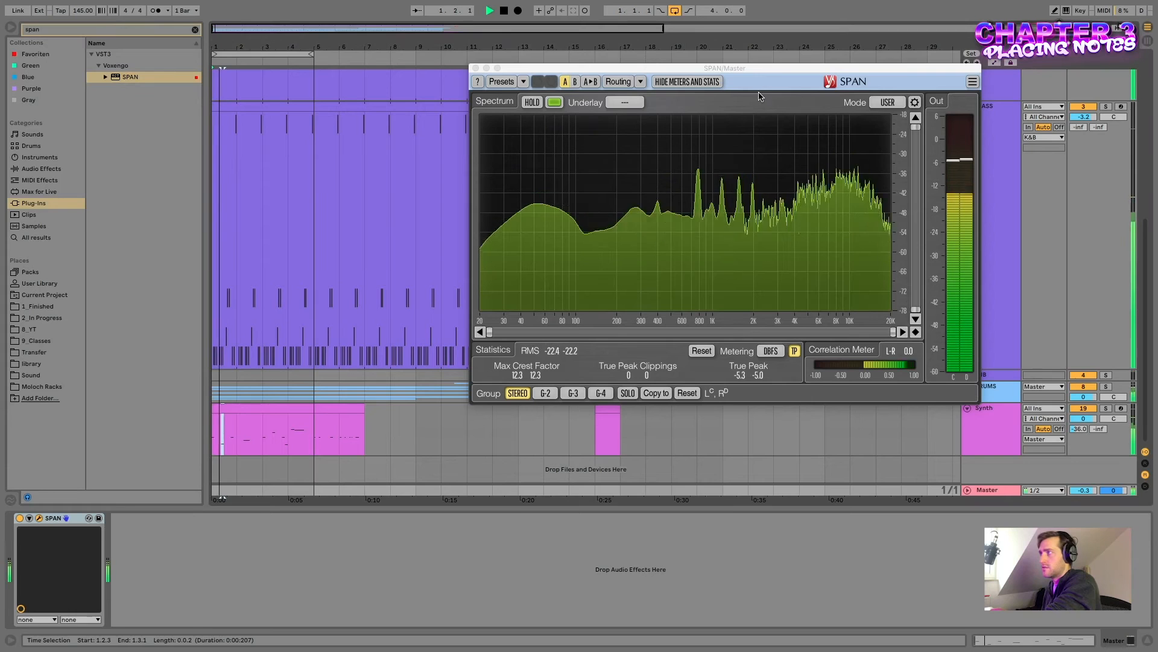
{"action": "left_click_drag", "start_coordinate": [785, 67], "coordinate": [423, 20]}
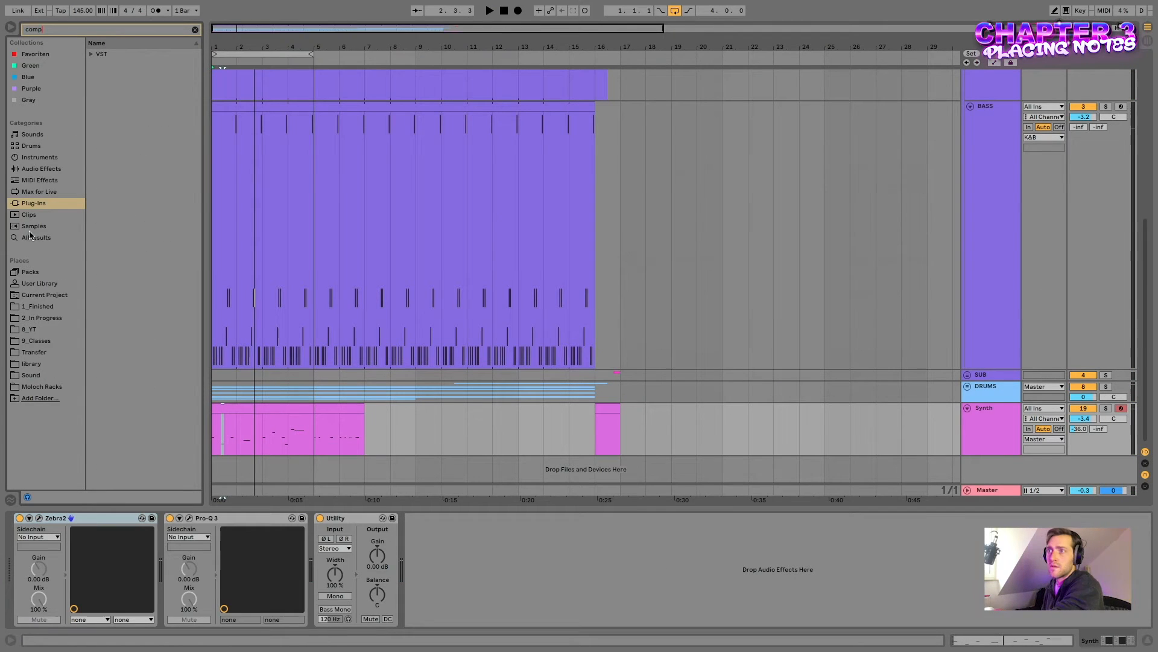
Add a Compressor after Utility on the Synth track, with threshold -14.2 dB, attack 0.16 ms, release 47.5 ms and knee 7.3 dB during playback
{"action": "left_click", "coordinate": [41, 169]}
{"action": "left_click_drag", "start_coordinate": [125, 65], "coordinate": [467, 570]}
{"action": "key", "text": "space"}
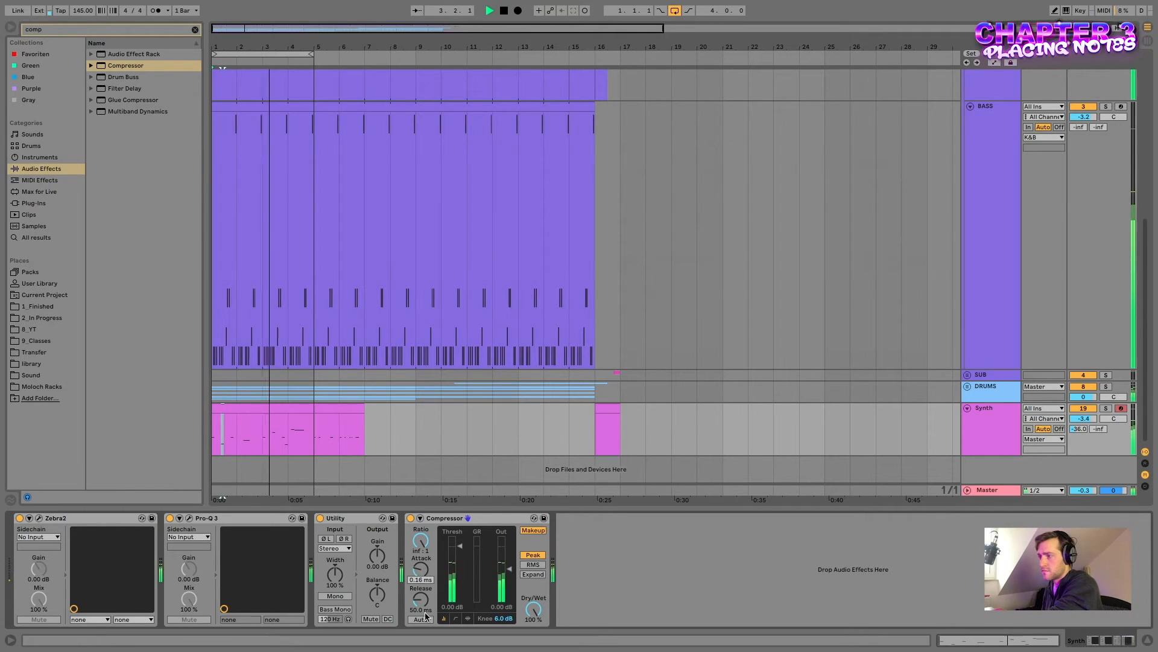
{"action": "left_click", "coordinate": [456, 619]}
{"action": "left_click_drag", "start_coordinate": [540, 545], "coordinate": [517, 566]}
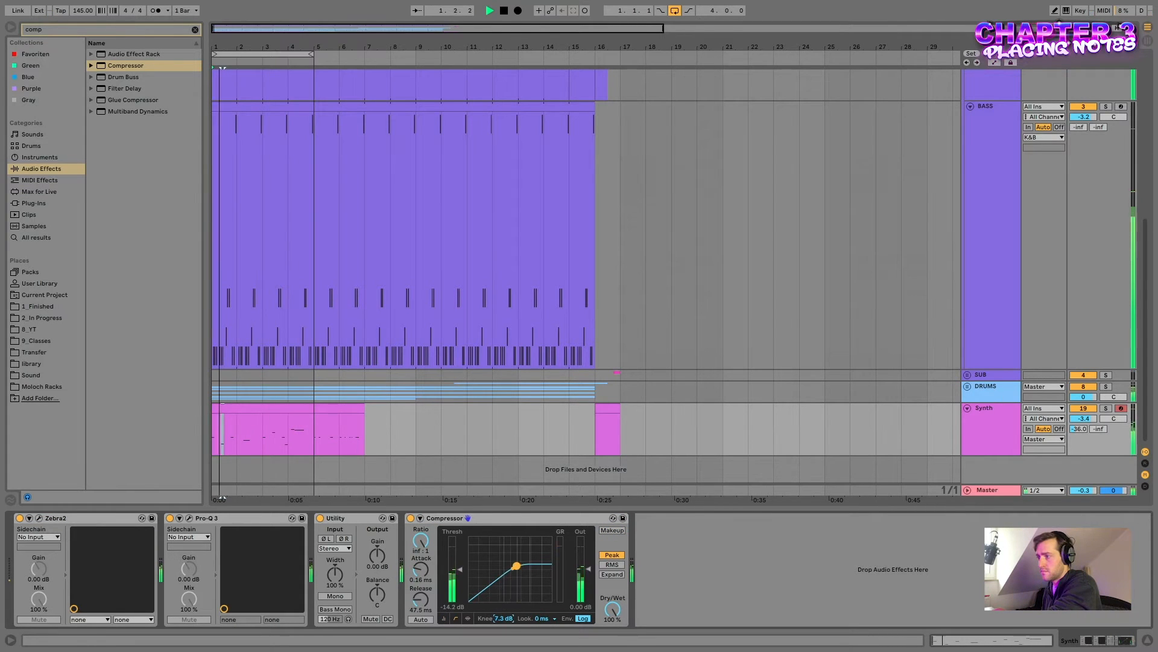
Open the Synth track's Pro-Q 3 equalizer, adjust its curve and close it again
{"action": "left_click", "coordinate": [988, 489]}
{"action": "left_click", "coordinate": [989, 422]}
{"action": "left_click", "coordinate": [189, 518]}
{"action": "left_click_drag", "start_coordinate": [242, 182], "coordinate": [300, 202]}
{"action": "left_click", "coordinate": [39, 54]}
Reopen SPAN on the Master track and lower the Synth track's volume to -4.4 dB during playback
{"action": "left_click", "coordinate": [989, 490]}
{"action": "left_click", "coordinate": [39, 518]}
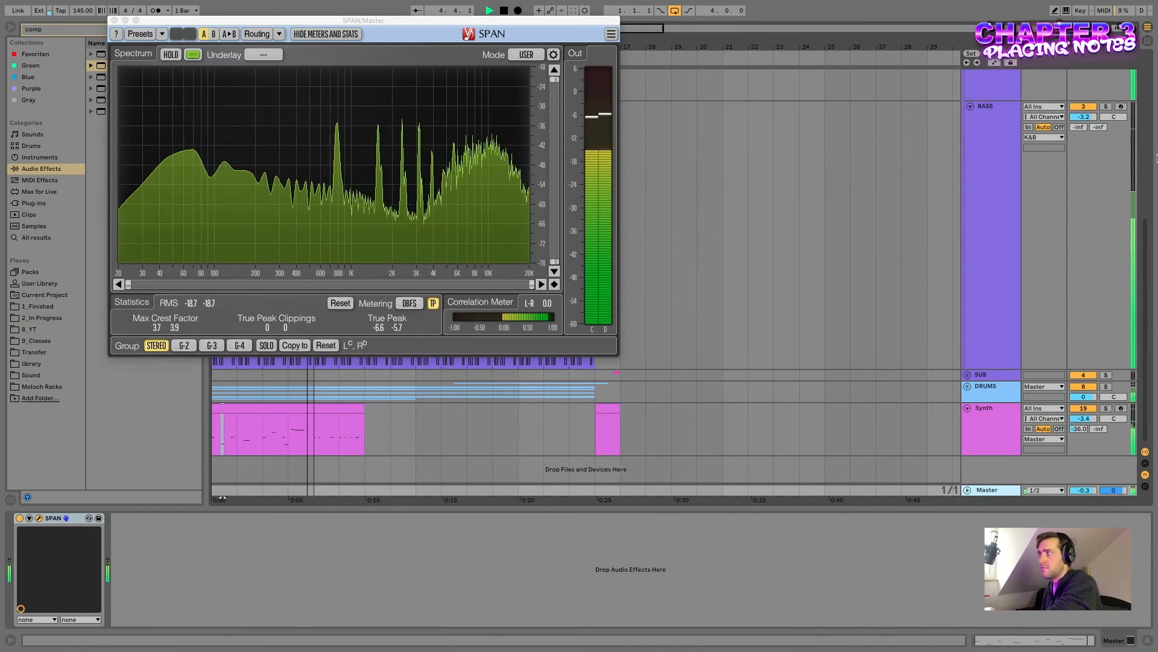
{"action": "left_click_drag", "start_coordinate": [1084, 418], "coordinate": [1084, 419]}
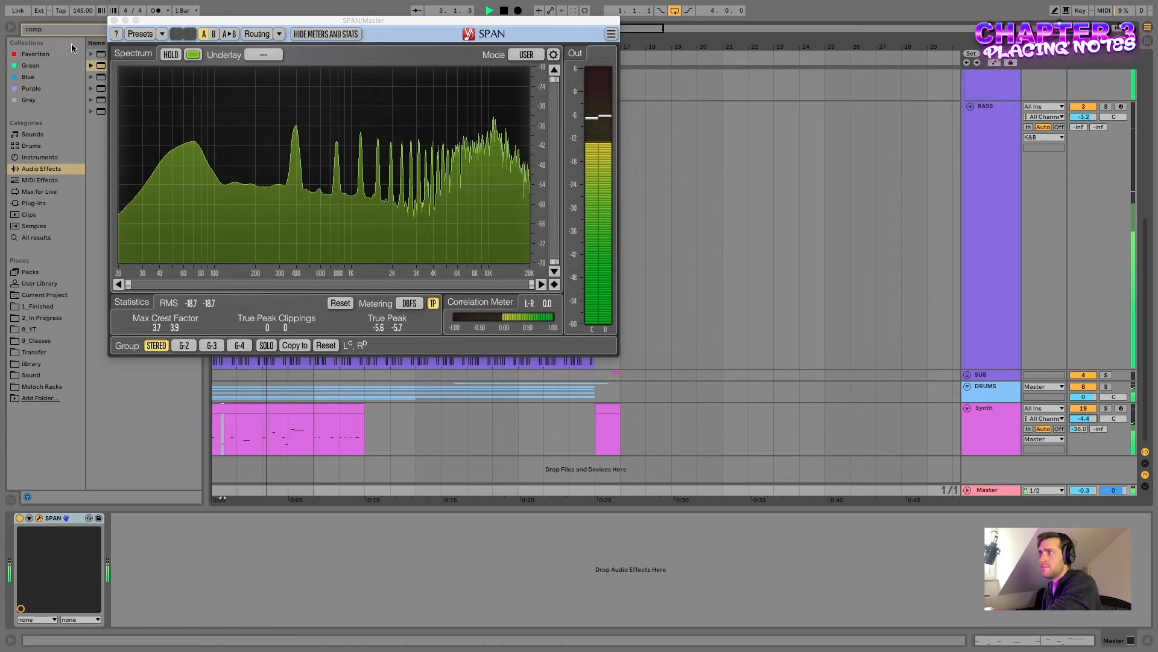
Close SPAN, stop playback and move the four-bar melody clip on the Synth track to bar 21
{"action": "left_click", "coordinate": [114, 21]}
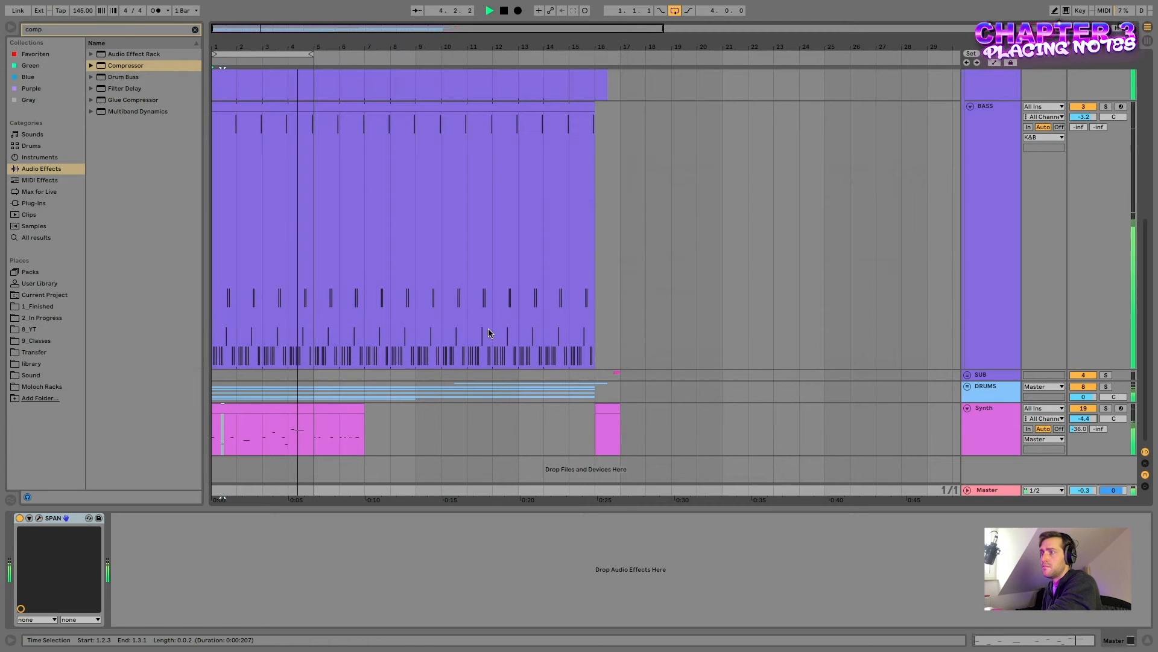
{"action": "key", "text": "space"}
{"action": "left_click", "coordinate": [274, 414]}
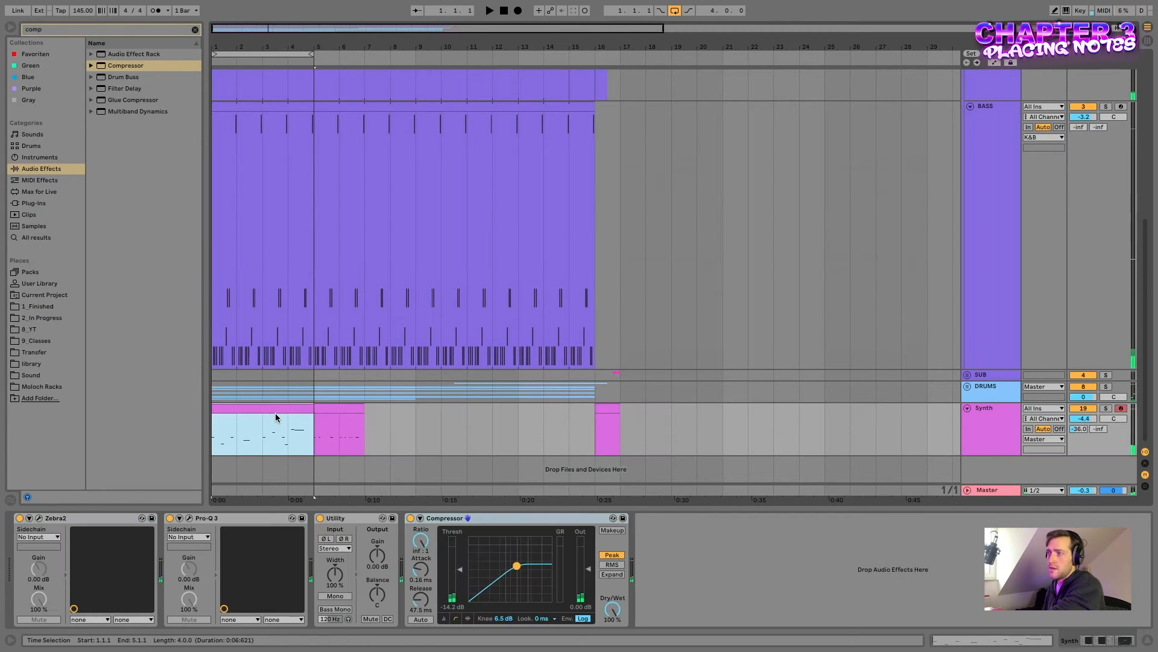
{"action": "key", "text": "minus"}
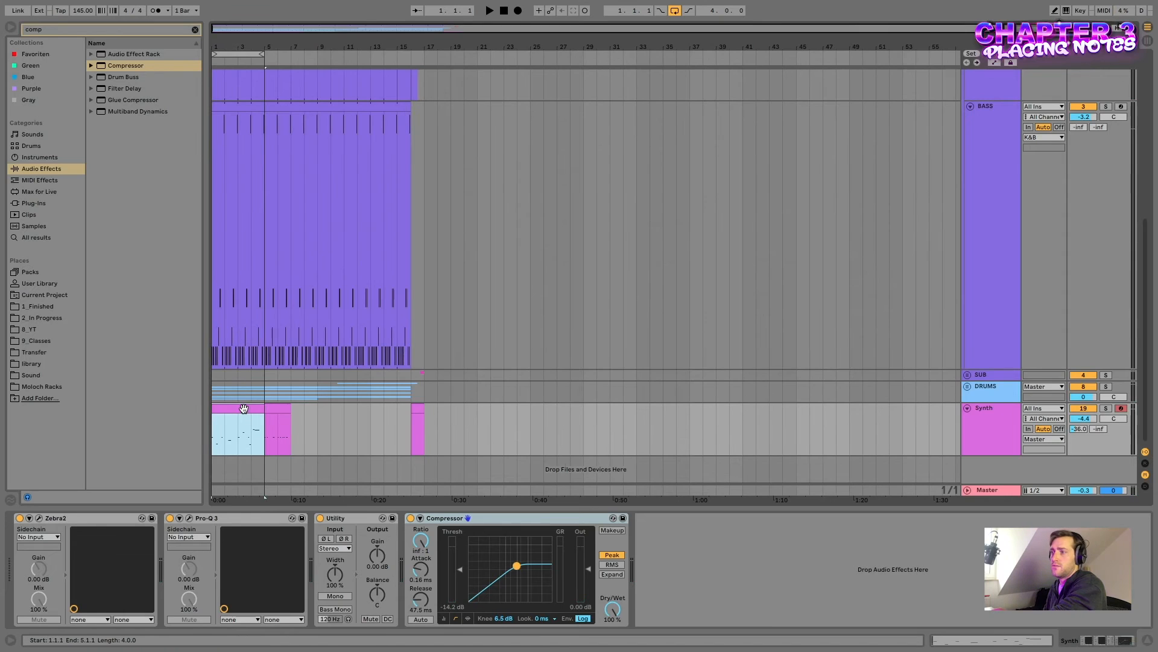
{"action": "left_click_drag", "start_coordinate": [244, 409], "coordinate": [507, 419]}
Copy the two-bar rhythm clip from bar 5 to bar 1 on the Synth track and open it for note editing
{"action": "left_click_drag", "start_coordinate": [270, 407], "coordinate": [226, 410]}
{"action": "key", "text": "space"}
{"action": "double_click", "coordinate": [226, 410]}
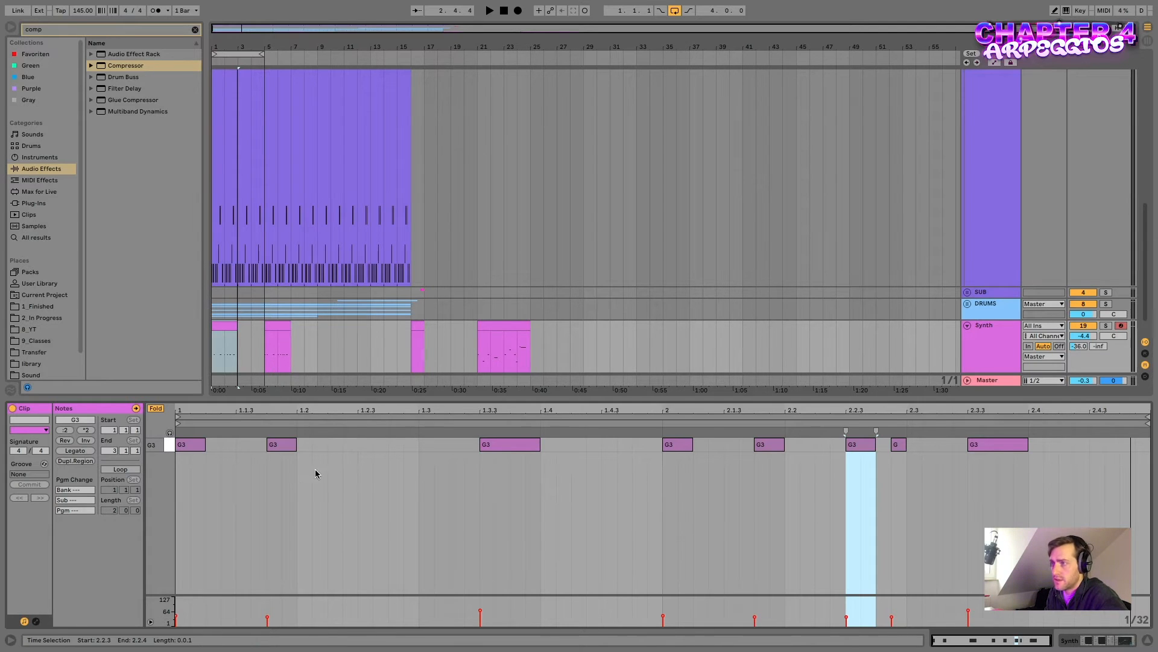
Recolor the one-bar scale guide clip at bar 16 of the Synth track yellow
{"action": "left_click", "coordinate": [512, 326]}
{"action": "left_click", "coordinate": [415, 323]}
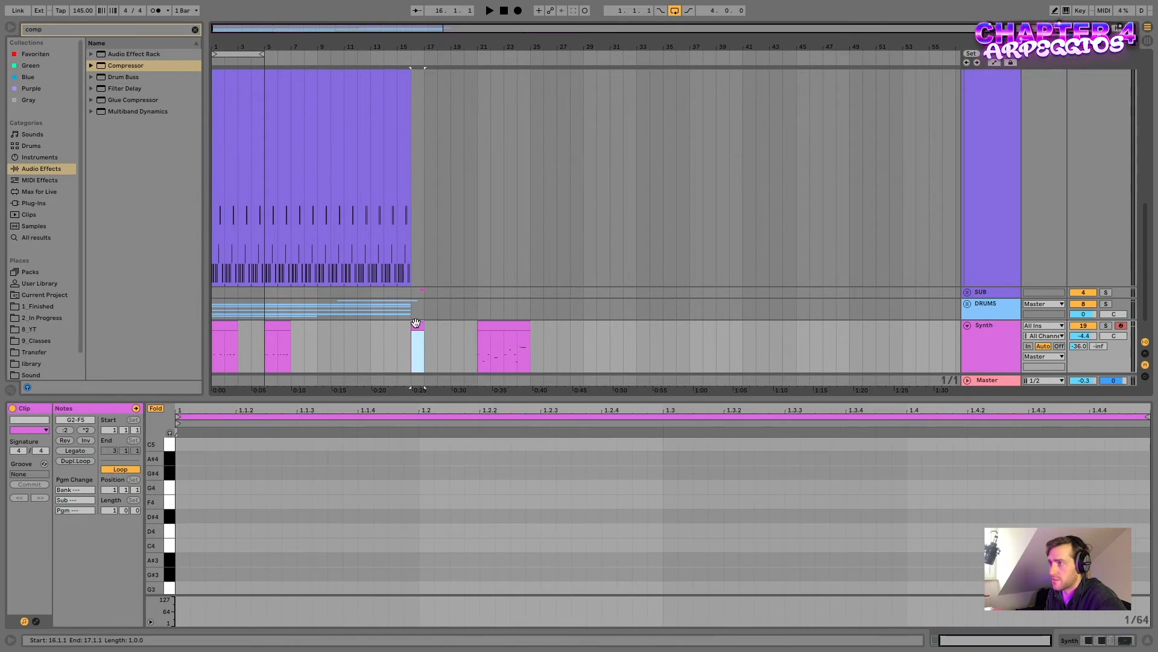
{"action": "right_click", "coordinate": [416, 325]}
{"action": "left_click", "coordinate": [456, 502]}
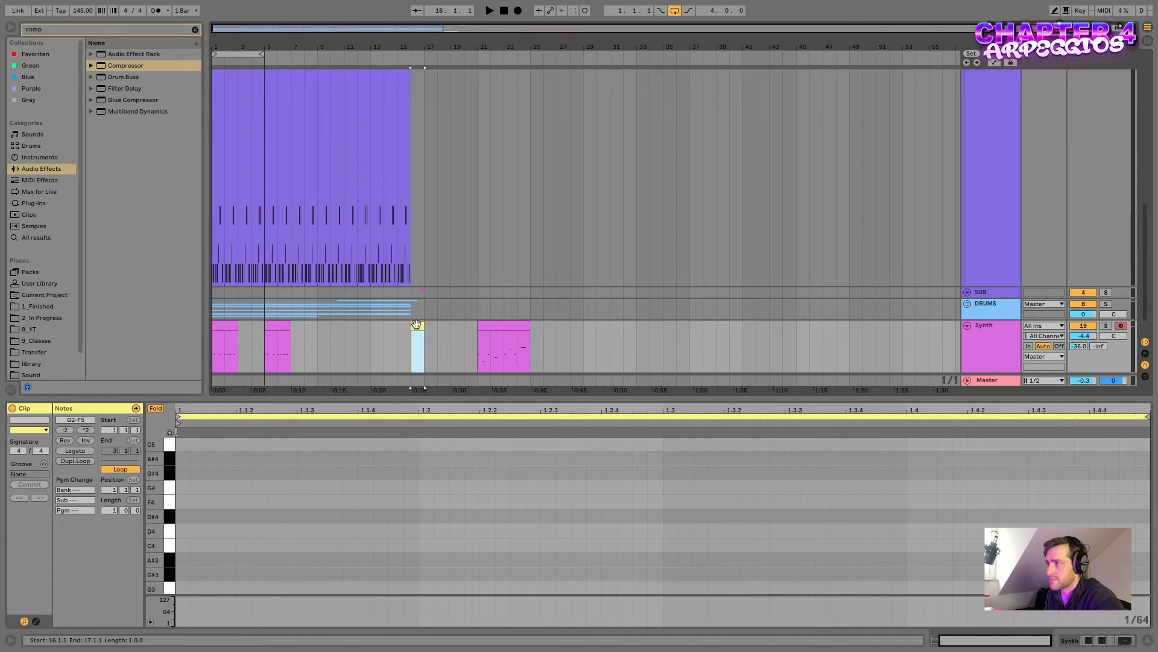
Copy the G2–F5 scale guide notes from the yellow clip and place them just before 1.1.1 in the two-bar rhythm clip
{"action": "left_click_drag", "start_coordinate": [311, 594], "coordinate": [175, 437]}
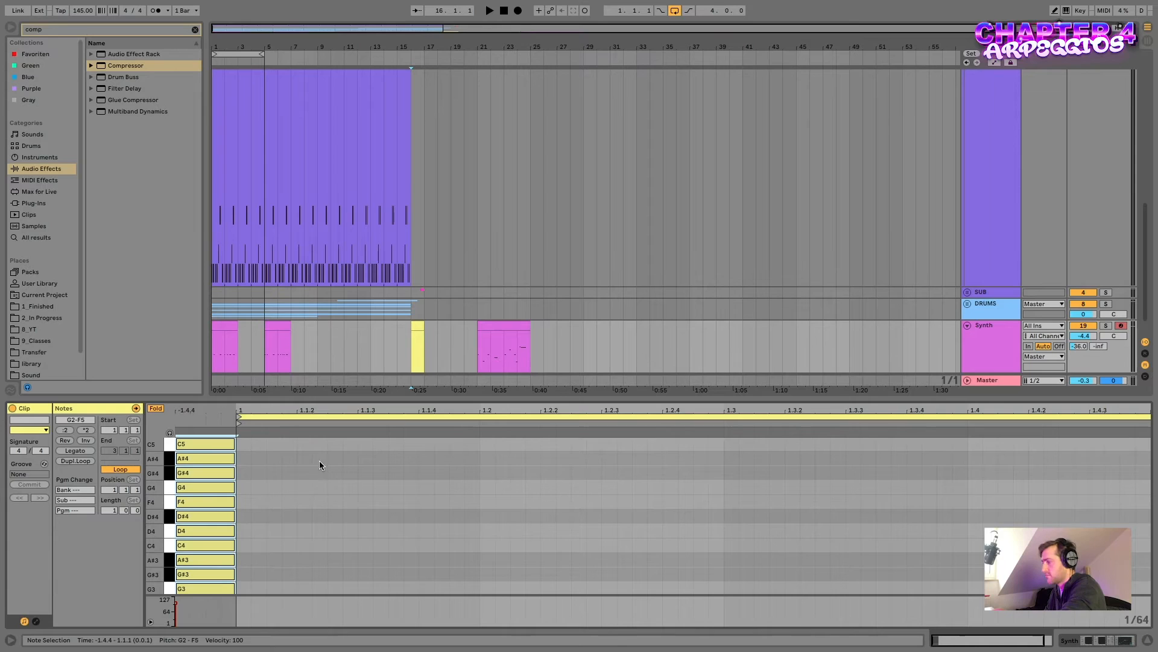
{"action": "left_click", "coordinate": [222, 324]}
{"action": "left_click", "coordinate": [418, 482]}
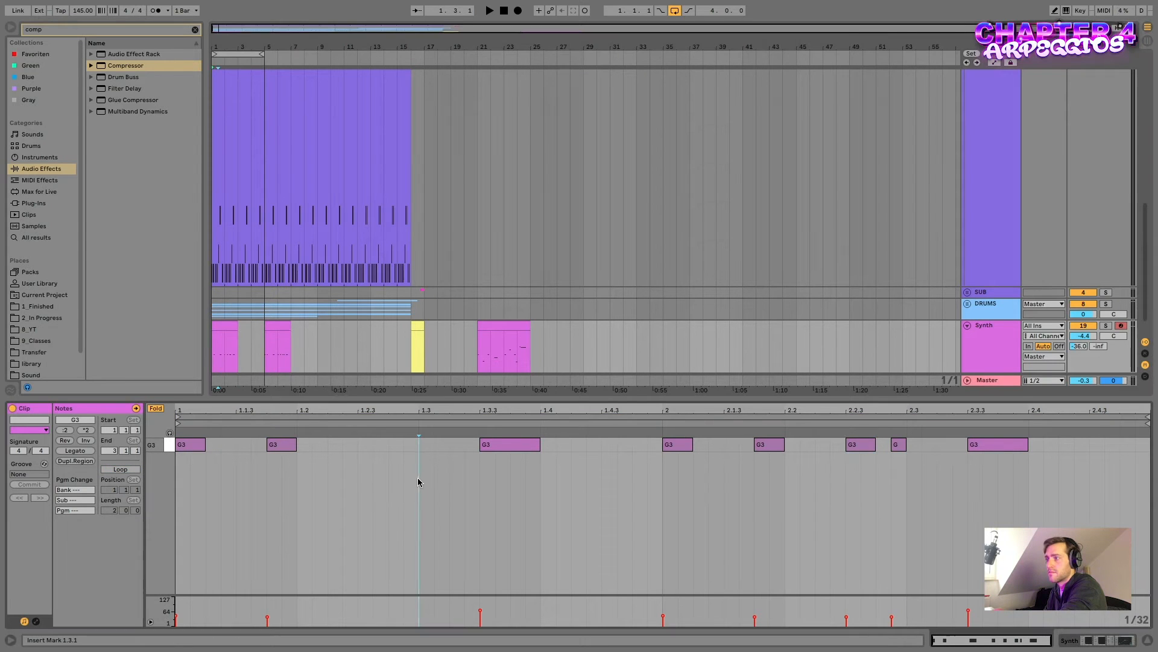
{"action": "left_click", "coordinate": [358, 484]}
{"action": "key", "text": "super+v"}
{"action": "left_click_drag", "start_coordinate": [375, 443], "coordinate": [211, 452]}
{"action": "left_click", "coordinate": [226, 452]}
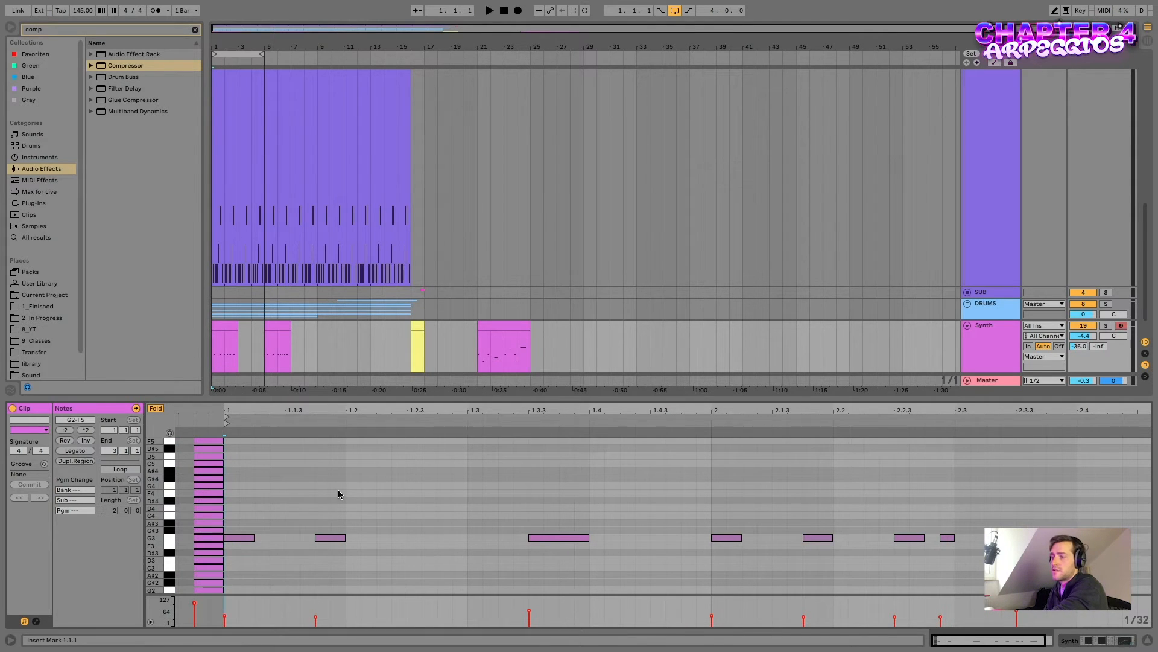
{"action": "left_click", "coordinate": [161, 412]}
{"action": "left_click", "coordinate": [161, 412]}
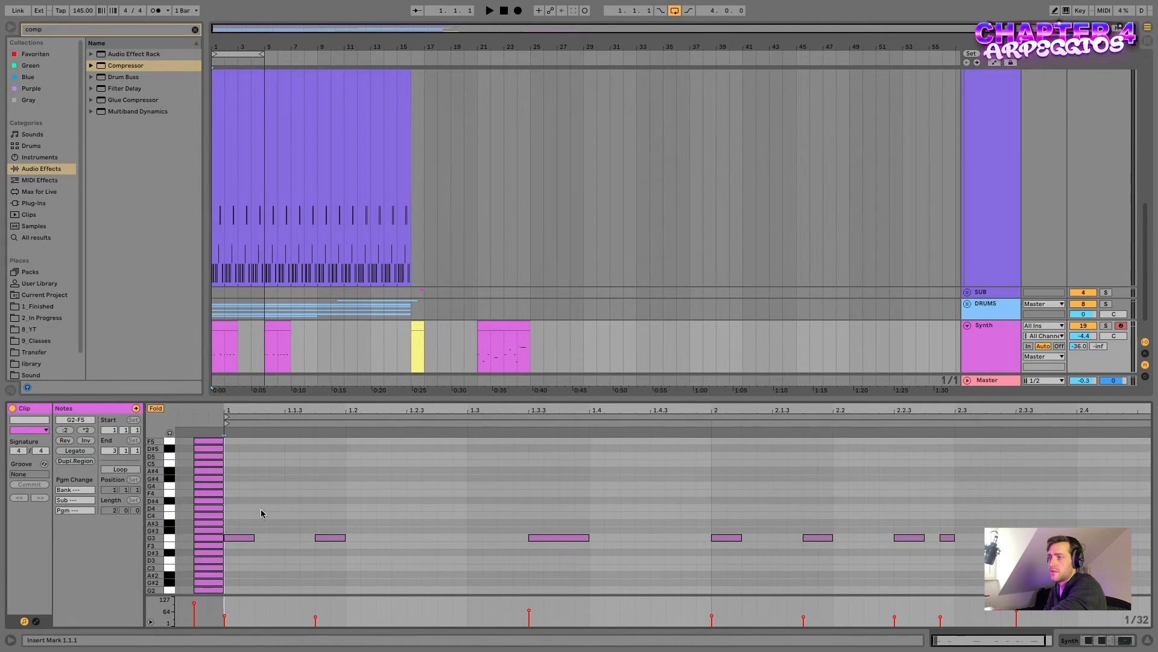
{"action": "scroll", "coordinate": [280, 539], "scroll_direction": "up", "scroll_amount": 3}
{"action": "scroll", "coordinate": [280, 535], "scroll_direction": "left", "scroll_amount": 1}
Switch to Chrome to examine the G Phrygian chord chart, including the Ddim chord, and return to Ableton Live
{"action": "mouse_move", "coordinate": [380, 646]}
{"action": "left_click", "coordinate": [249, 636]}
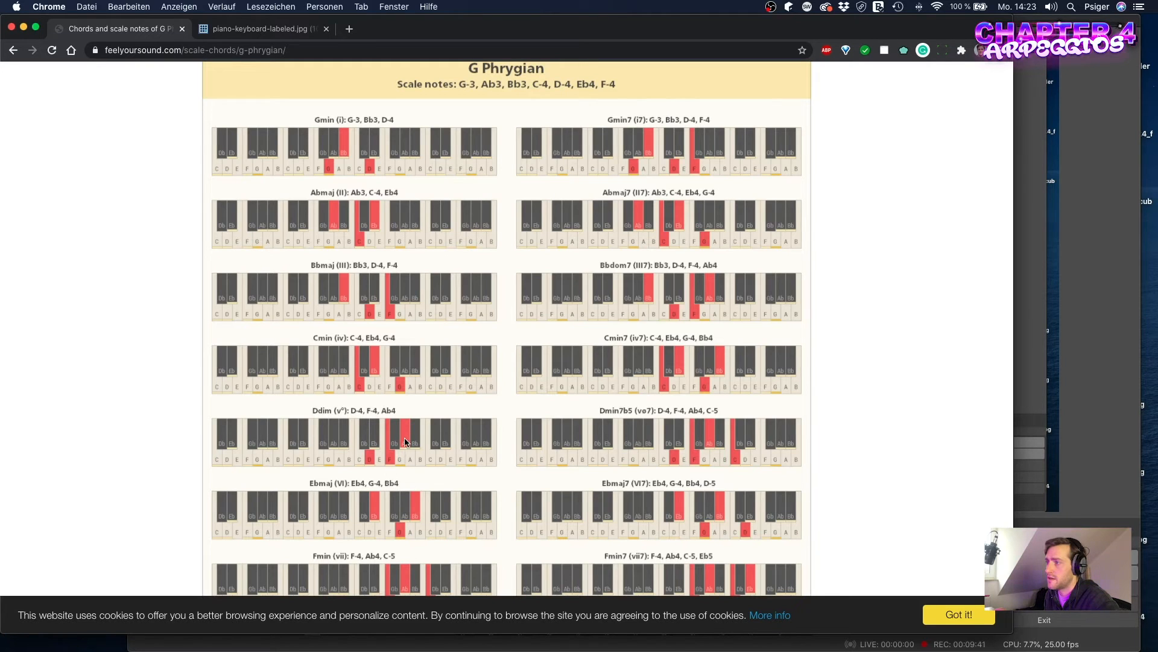
{"action": "key", "text": "ctrl+Right"}
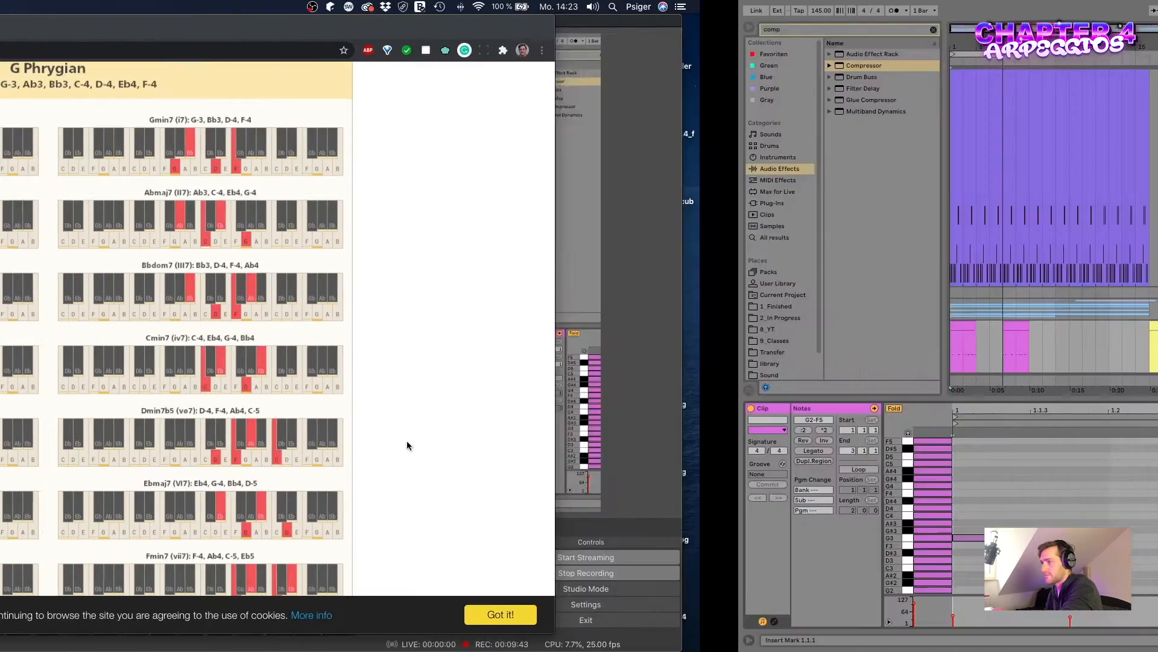
Add D4, F4 and G#4 chord guide notes at 1.1.2 in the rhythm clip and deactivate all three
{"action": "left_click", "coordinate": [235, 538]}
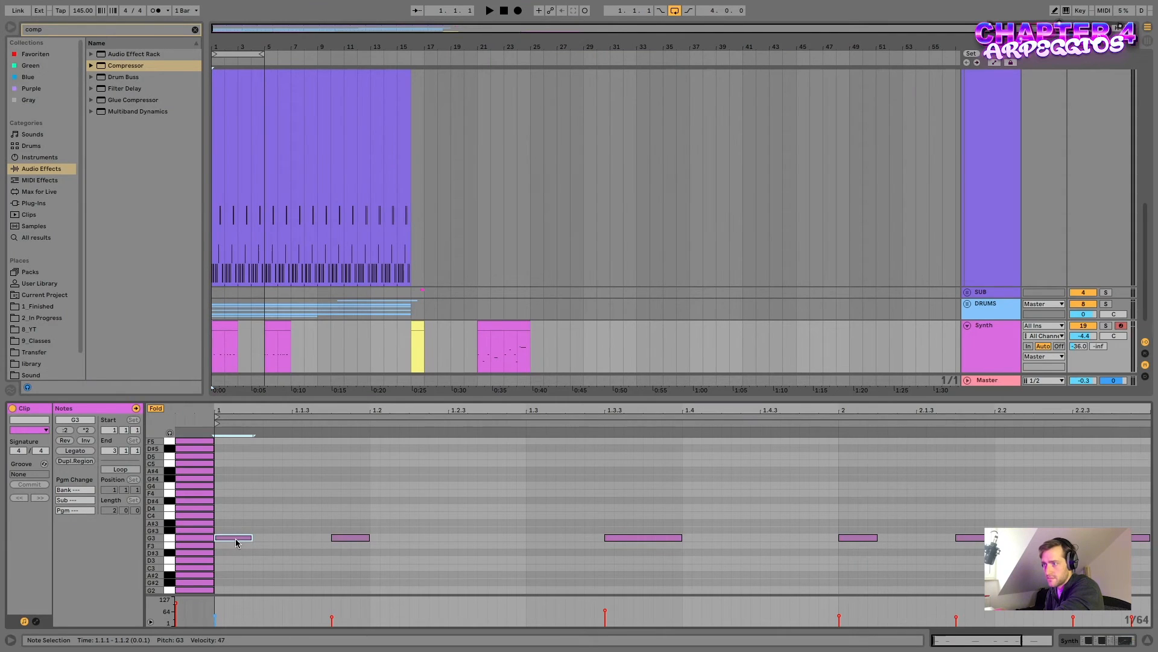
{"action": "double_click", "coordinate": [287, 509]}
{"action": "left_click_drag", "start_coordinate": [286, 511], "coordinate": [285, 481]}
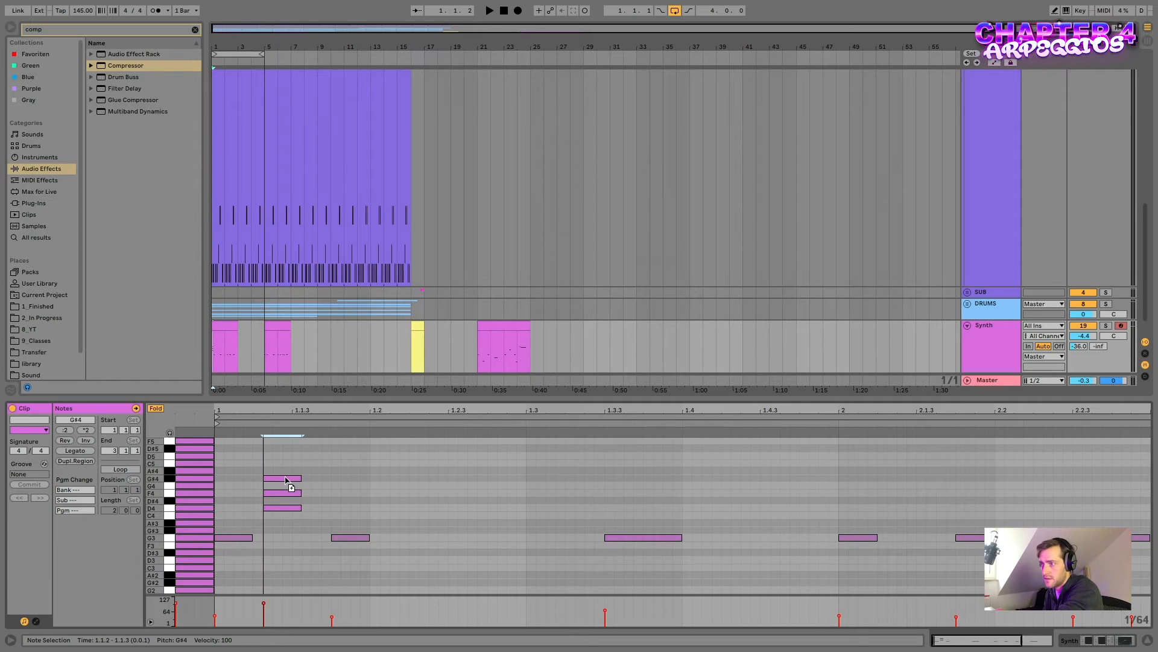
{"action": "left_click_drag", "start_coordinate": [305, 533], "coordinate": [275, 472]}
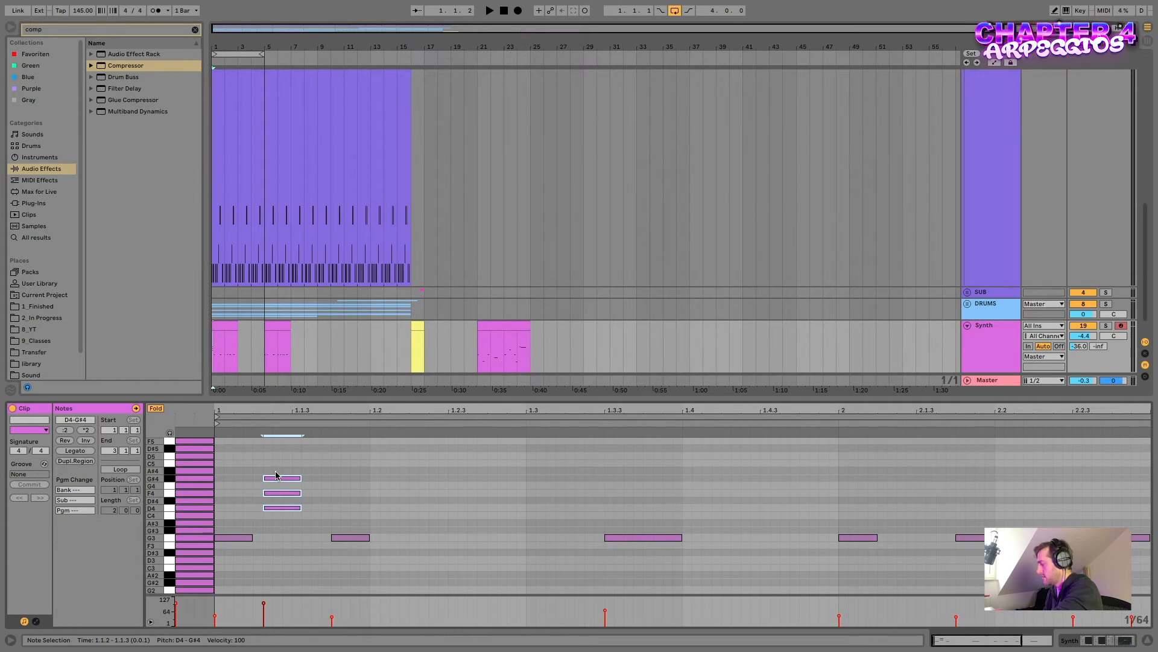
{"action": "left_click", "coordinate": [281, 515]}
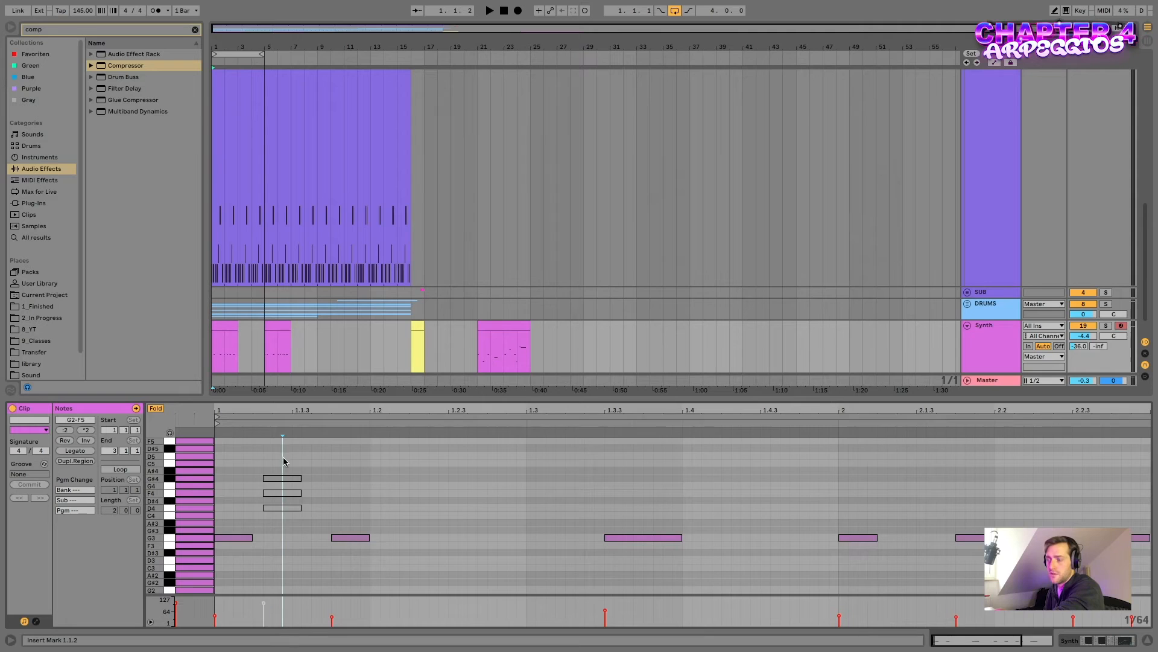
{"action": "left_click", "coordinate": [248, 538]}
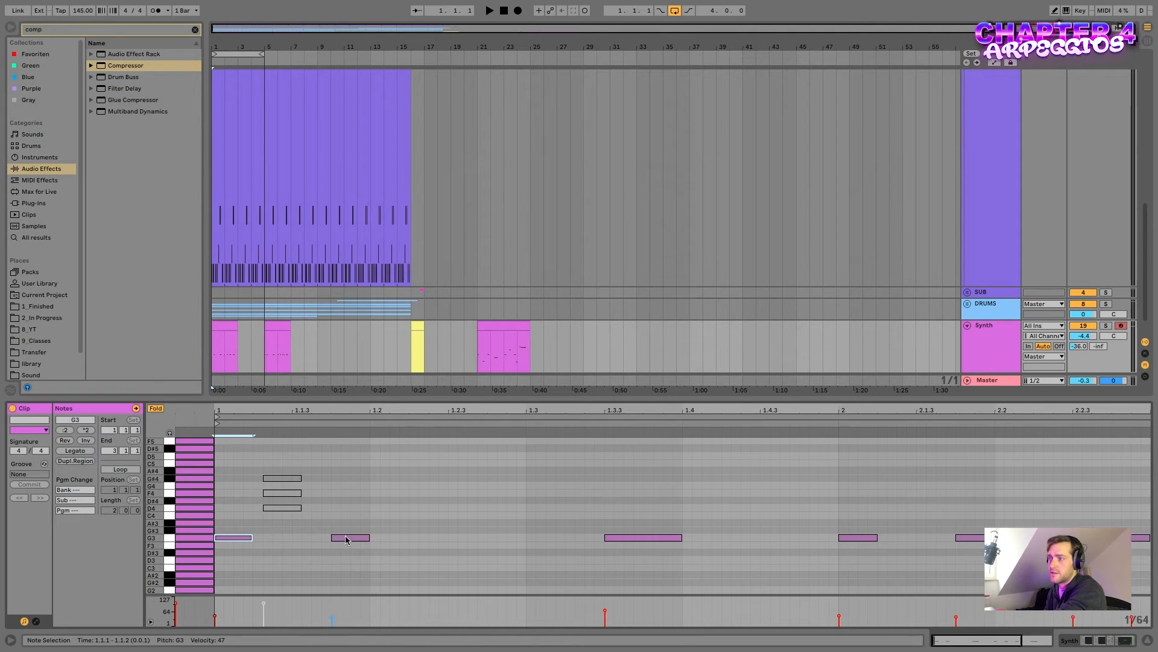
{"action": "left_click_drag", "start_coordinate": [260, 460], "coordinate": [281, 523]}
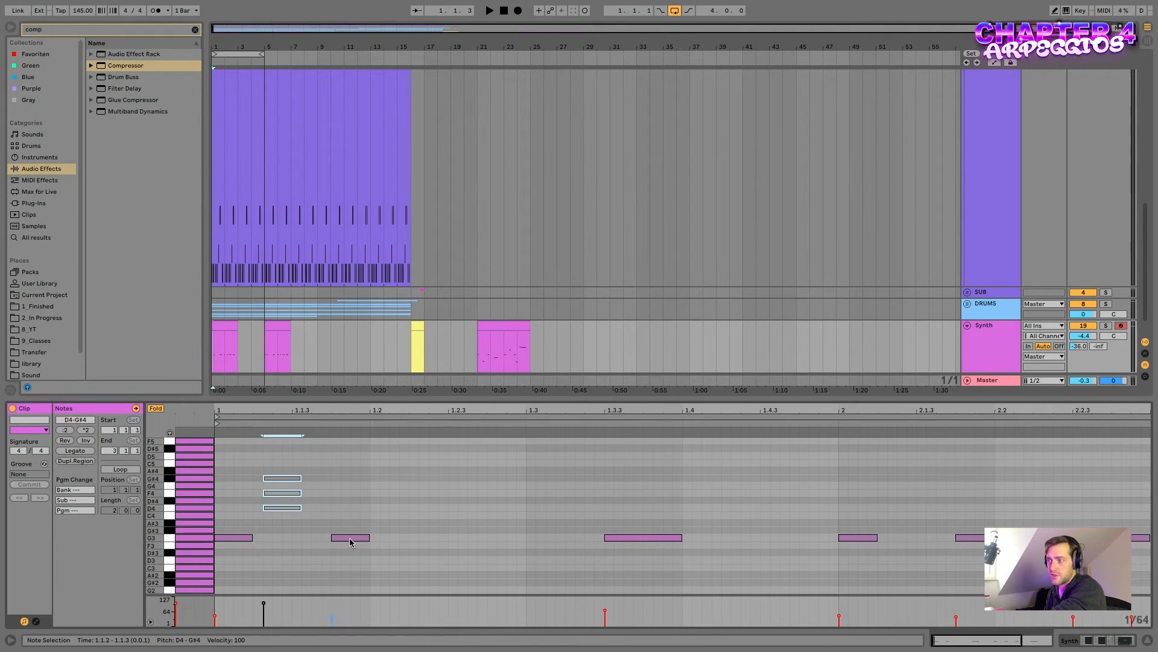
Move the first five rhythm notes in order to D4, F4, G#4, F4 and D4
{"action": "left_click_drag", "start_coordinate": [241, 540], "coordinate": [240, 517]}
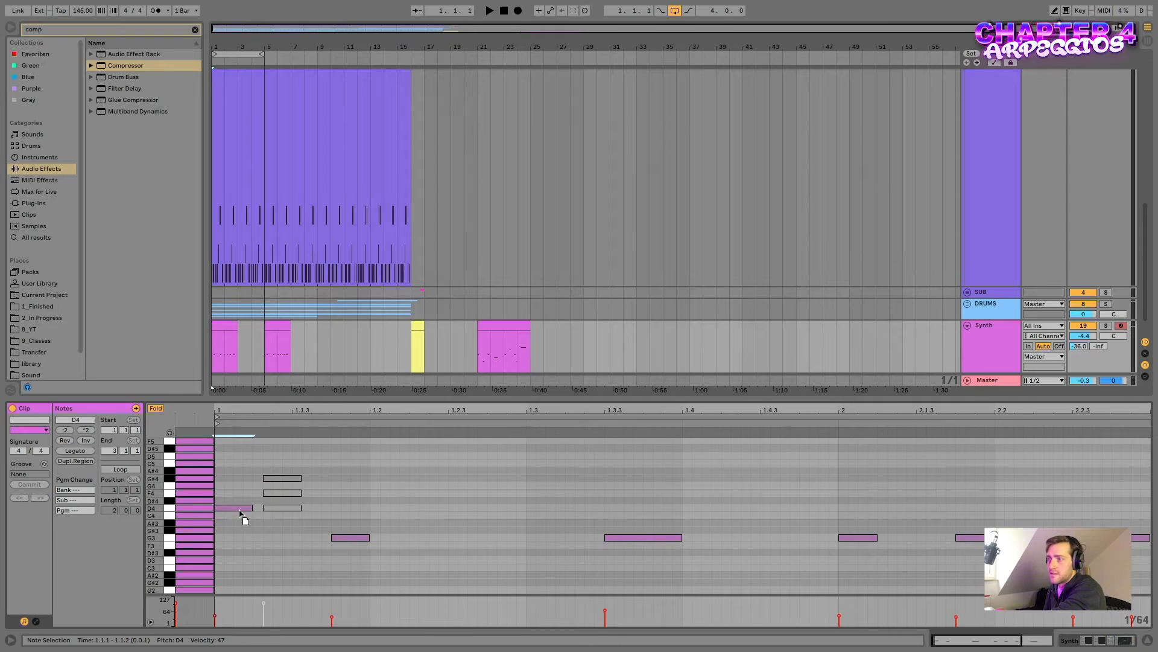
{"action": "left_click_drag", "start_coordinate": [343, 534], "coordinate": [345, 493]}
{"action": "left_click_drag", "start_coordinate": [346, 539], "coordinate": [346, 493]}
{"action": "left_click_drag", "start_coordinate": [627, 539], "coordinate": [630, 483]}
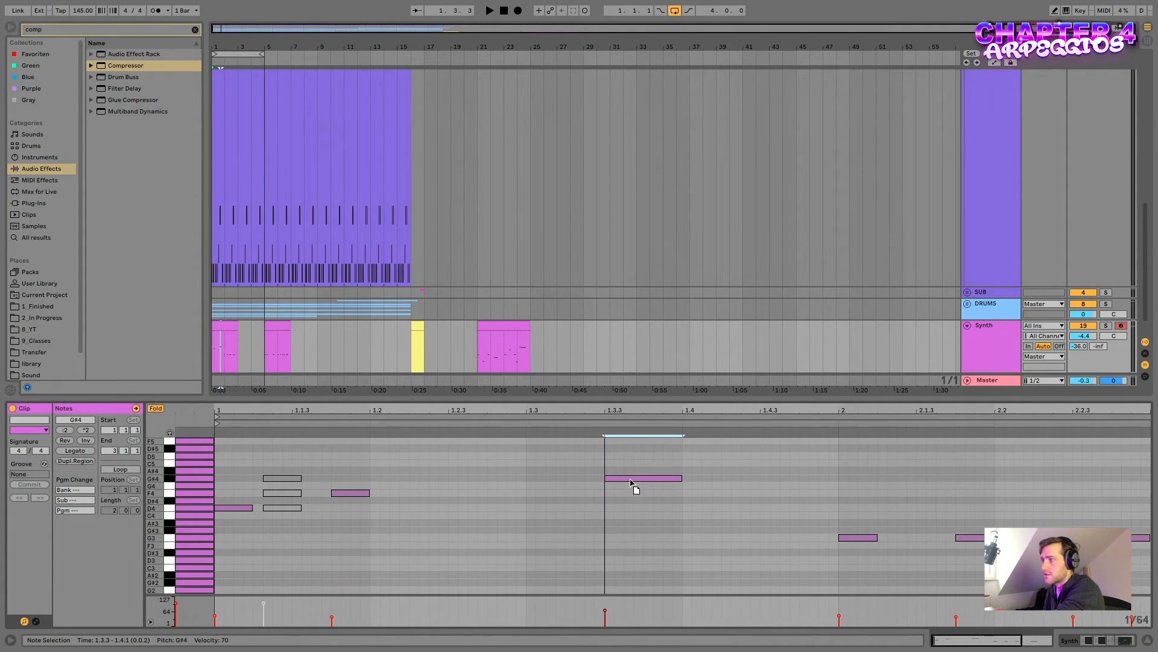
{"action": "left_click_drag", "start_coordinate": [871, 542], "coordinate": [868, 500]}
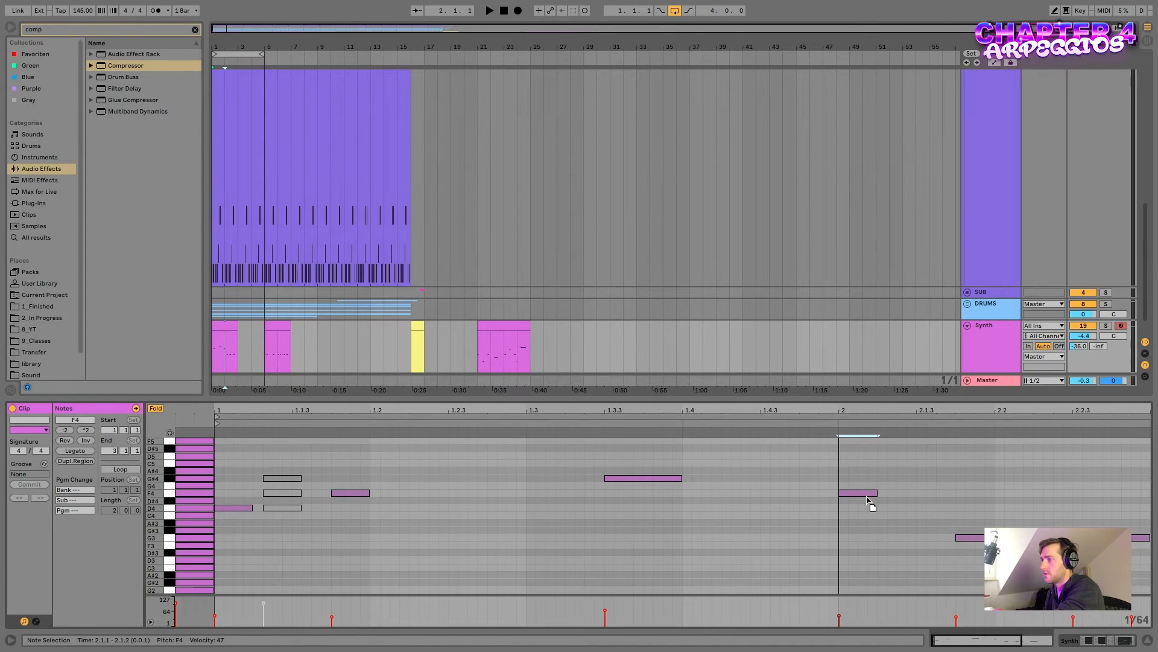
{"action": "left_click_drag", "start_coordinate": [968, 540], "coordinate": [967, 508]}
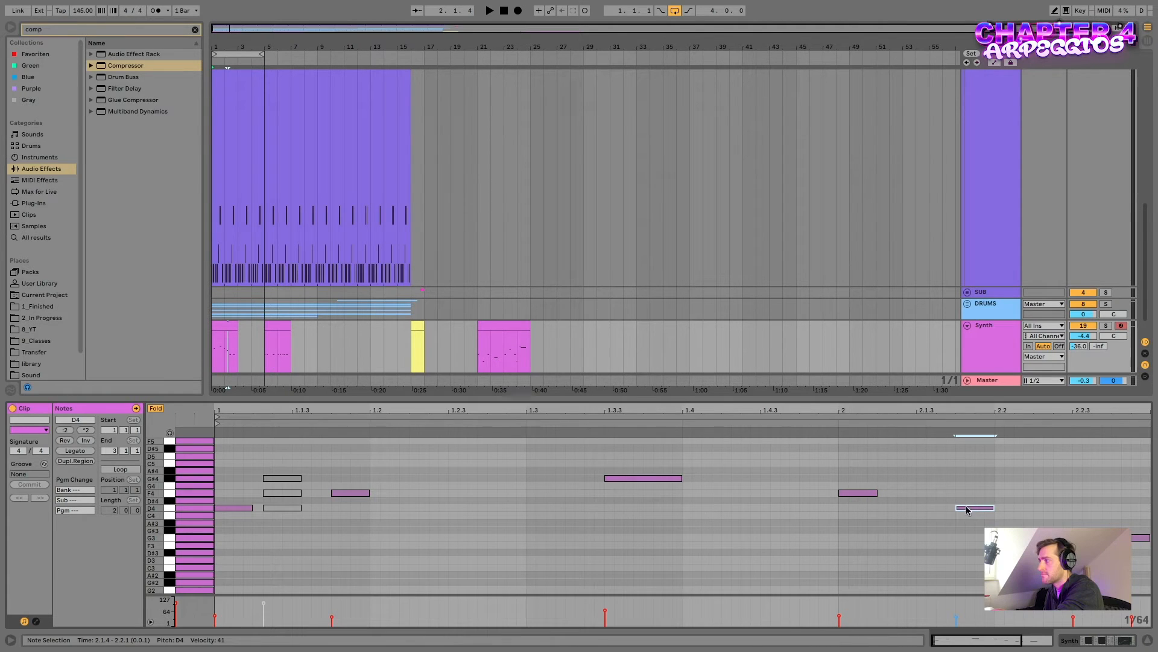
Move the short note before 2.3 to D4 and the last note to F4, and play the loop
{"action": "scroll", "coordinate": [962, 548], "scroll_direction": "right", "scroll_amount": 5}
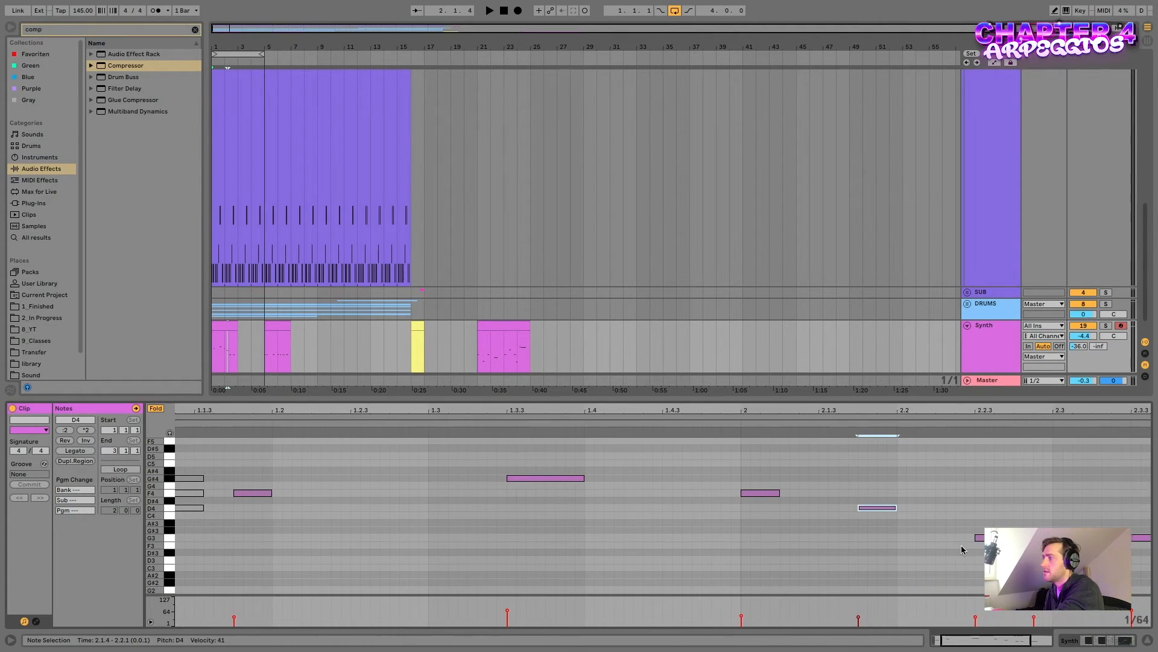
{"action": "left_click_drag", "start_coordinate": [827, 537], "coordinate": [826, 515]}
{"action": "left_click_drag", "start_coordinate": [951, 537], "coordinate": [947, 498]}
{"action": "key", "text": "space"}
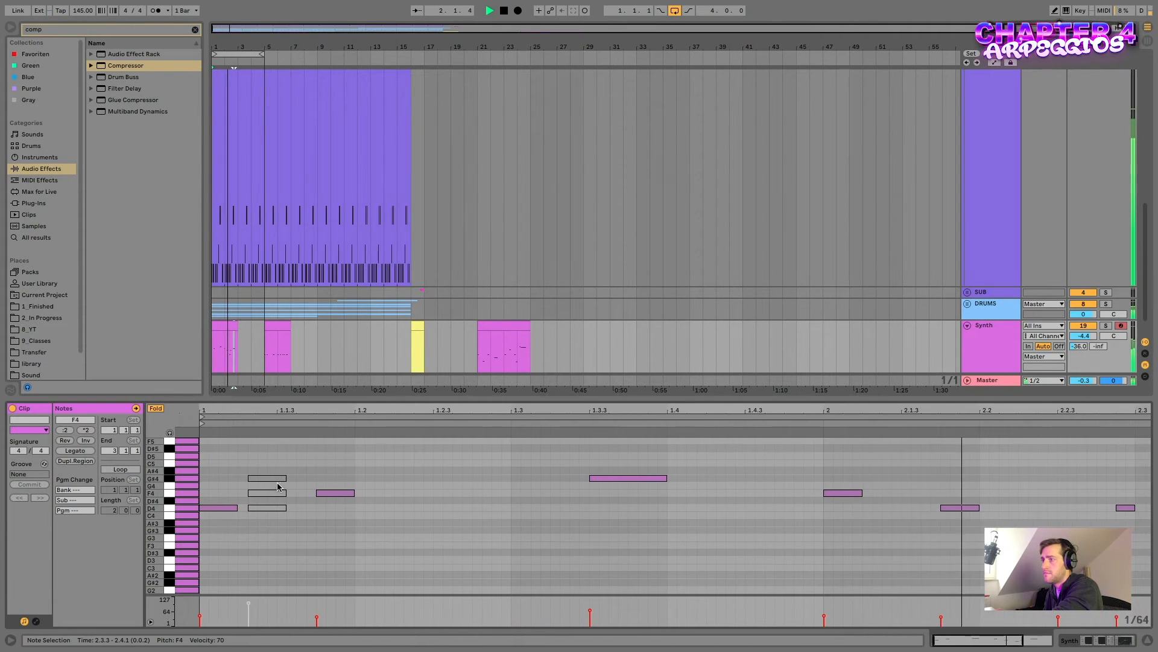
Shift the short D4 note to 2.3.1, extend it to 2.3.2, and move the final F4 note to 2.4.1 during playback
{"action": "key", "text": "space"}
{"action": "left_click_drag", "start_coordinate": [751, 474], "coordinate": [886, 508]}
{"action": "left_click", "coordinate": [839, 501]}
{"action": "key", "text": "space"}
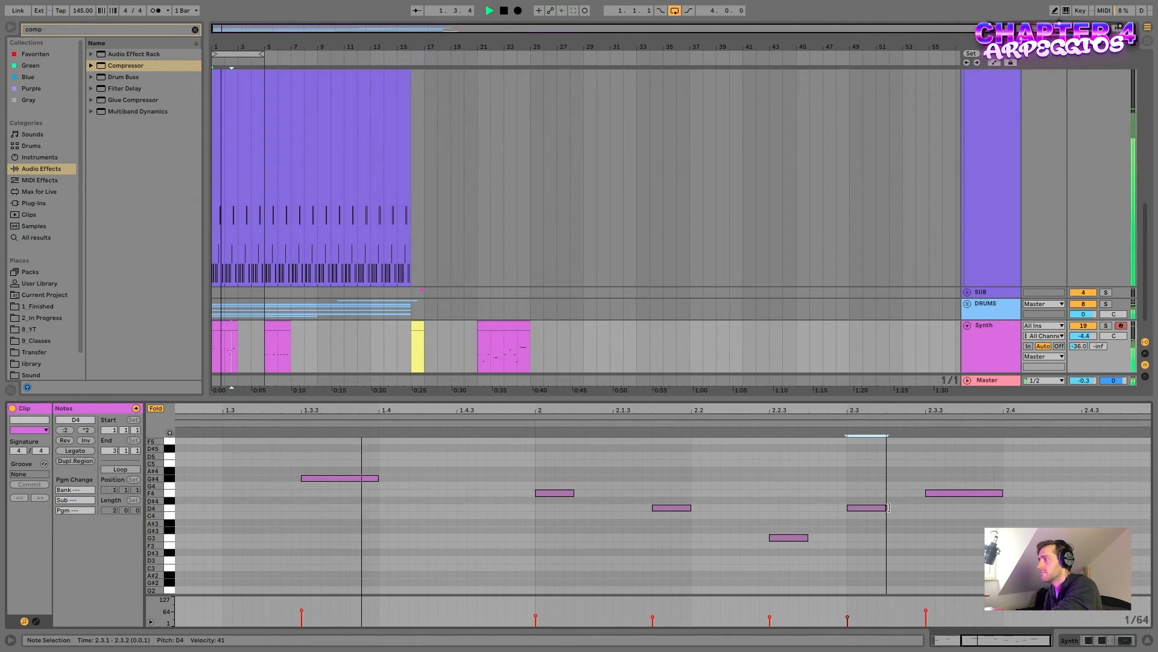
{"action": "left_click_drag", "start_coordinate": [957, 491], "coordinate": [1035, 496]}
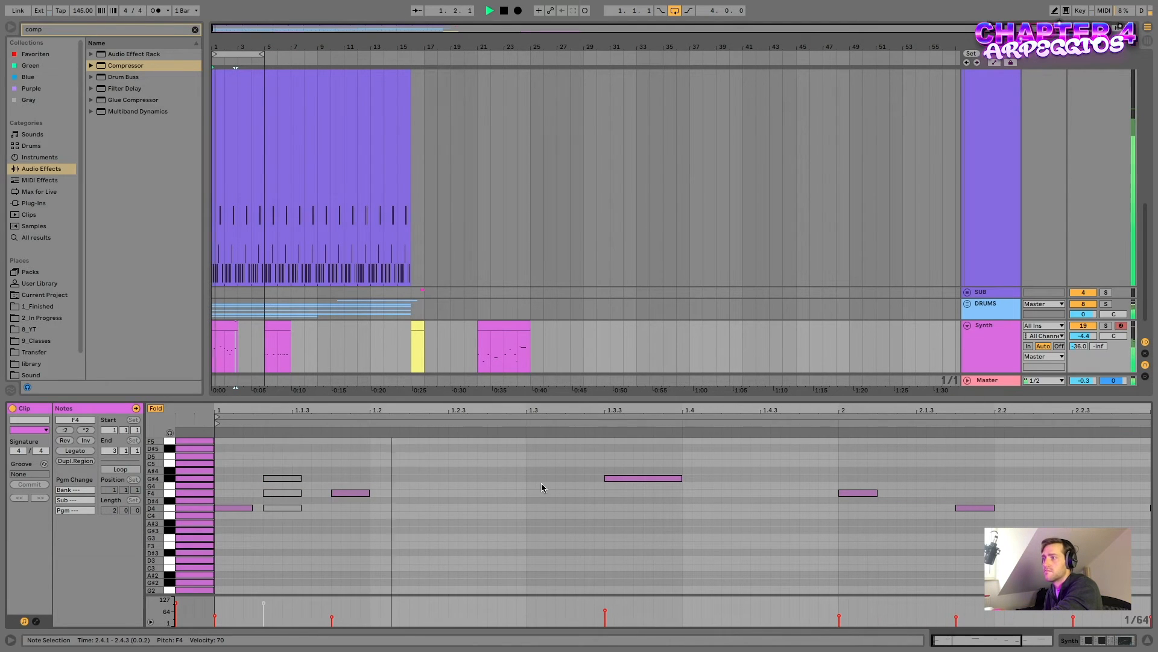
Move the first F4 note later to 1.2.1 and audition the loop
{"action": "key", "text": "space"}
{"action": "left_click_drag", "start_coordinate": [355, 493], "coordinate": [393, 498]}
{"action": "key", "text": "space"}
{"action": "key", "text": "space"}
{"action": "key", "text": "space"}
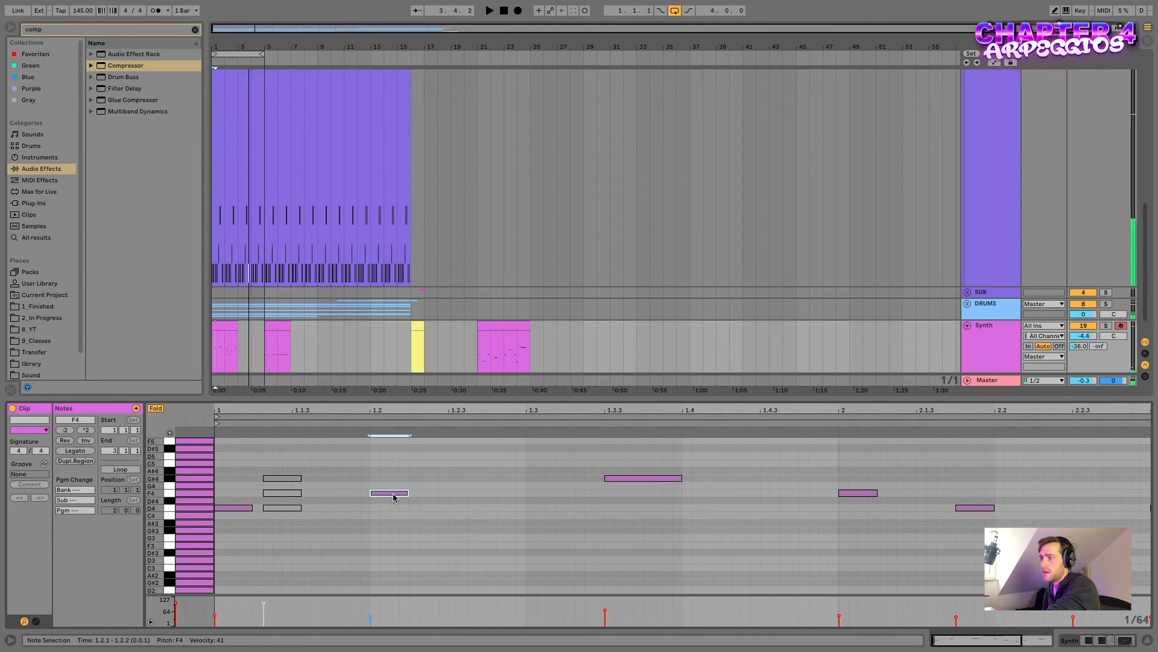
{"action": "key", "text": "space"}
Copy the F4 note from 1.2.1 to 1.3.1, trying it at A#3 before setting it to G4, and audition the loop
{"action": "left_click_drag", "start_coordinate": [398, 499], "coordinate": [543, 520]}
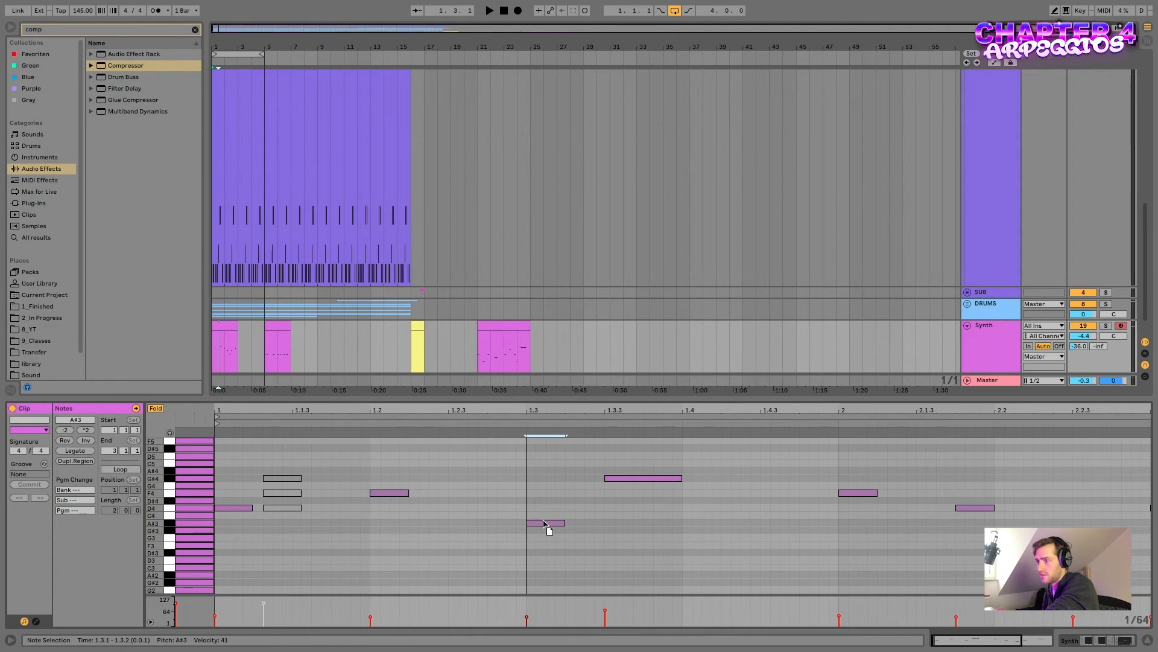
{"action": "key", "text": "space"}
{"action": "left_click", "coordinate": [552, 517]}
{"action": "key", "text": "space"}
{"action": "left_click_drag", "start_coordinate": [552, 520], "coordinate": [555, 485]}
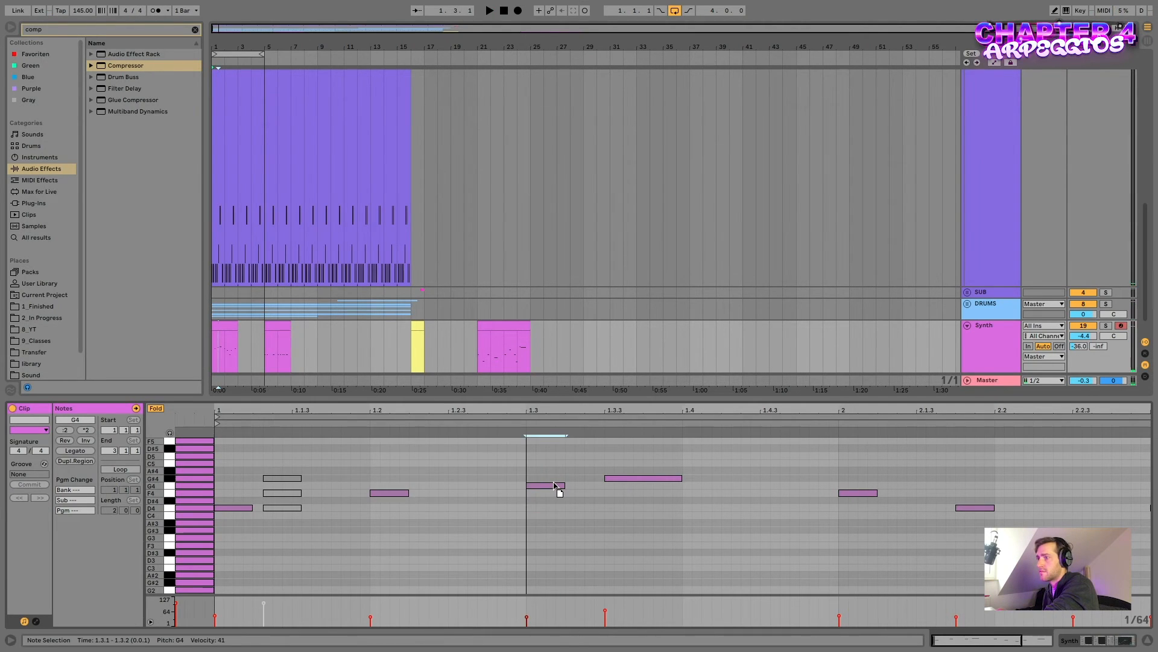
{"action": "key", "text": "space"}
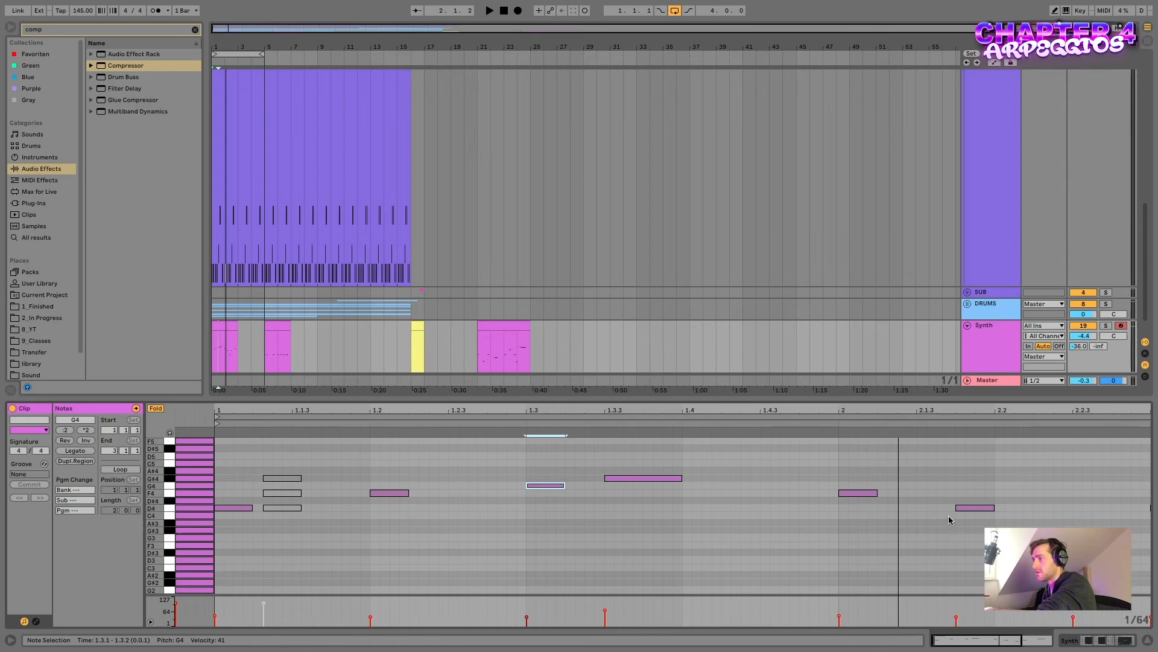
Raise the D4 note at 2.1.4 through D#4 and G4 to G#4, auditioning the pitches in the loop
{"action": "scroll", "coordinate": [868, 503], "scroll_direction": "right", "scroll_amount": 3}
{"action": "left_click", "coordinate": [794, 496]}
{"action": "scroll", "coordinate": [848, 504], "scroll_direction": "right", "scroll_amount": 2}
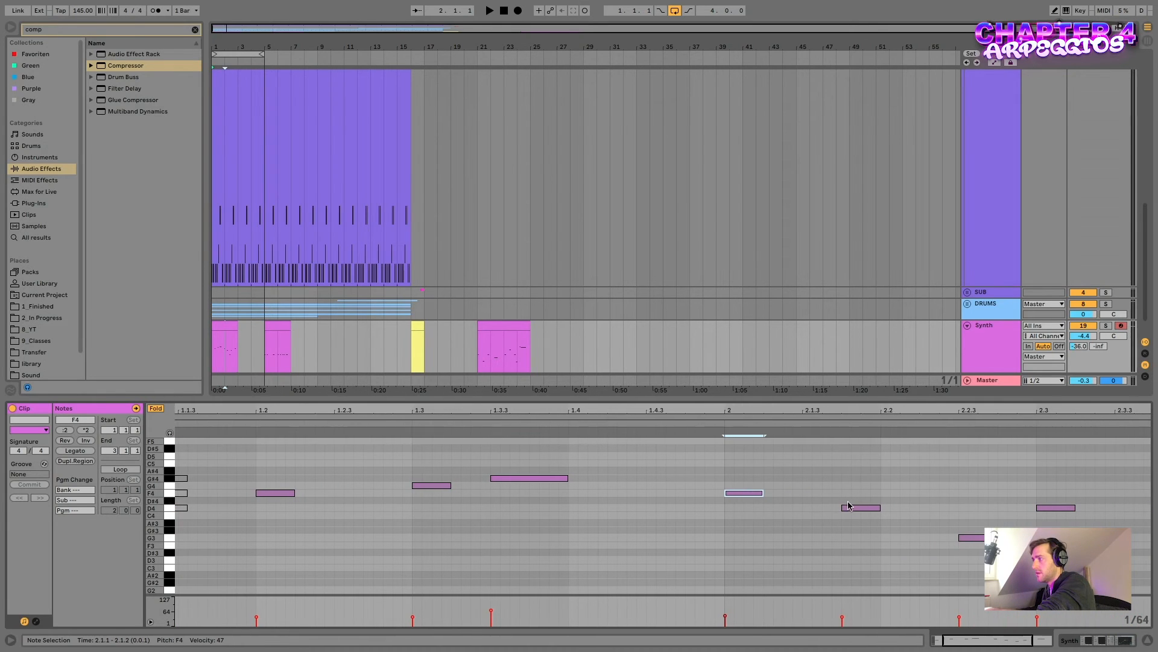
{"action": "left_click_drag", "start_coordinate": [858, 508], "coordinate": [864, 507]}
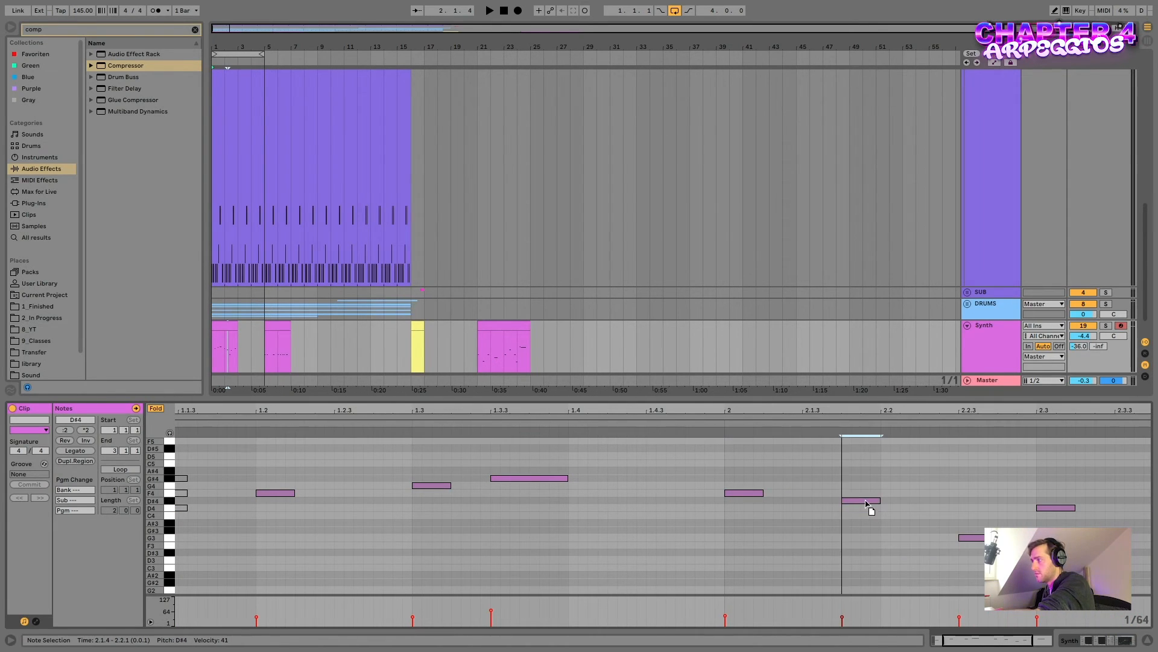
{"action": "key", "text": "space"}
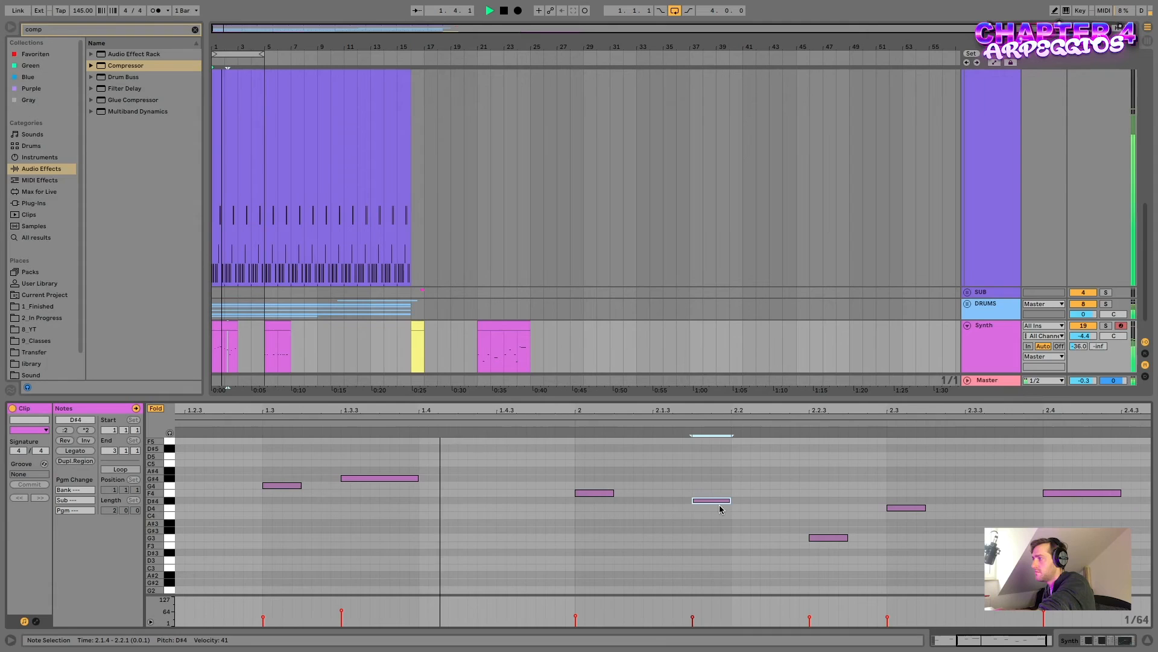
{"action": "left_click_drag", "start_coordinate": [712, 500], "coordinate": [712, 486]}
{"action": "key", "text": "space"}
{"action": "key", "text": "space"}
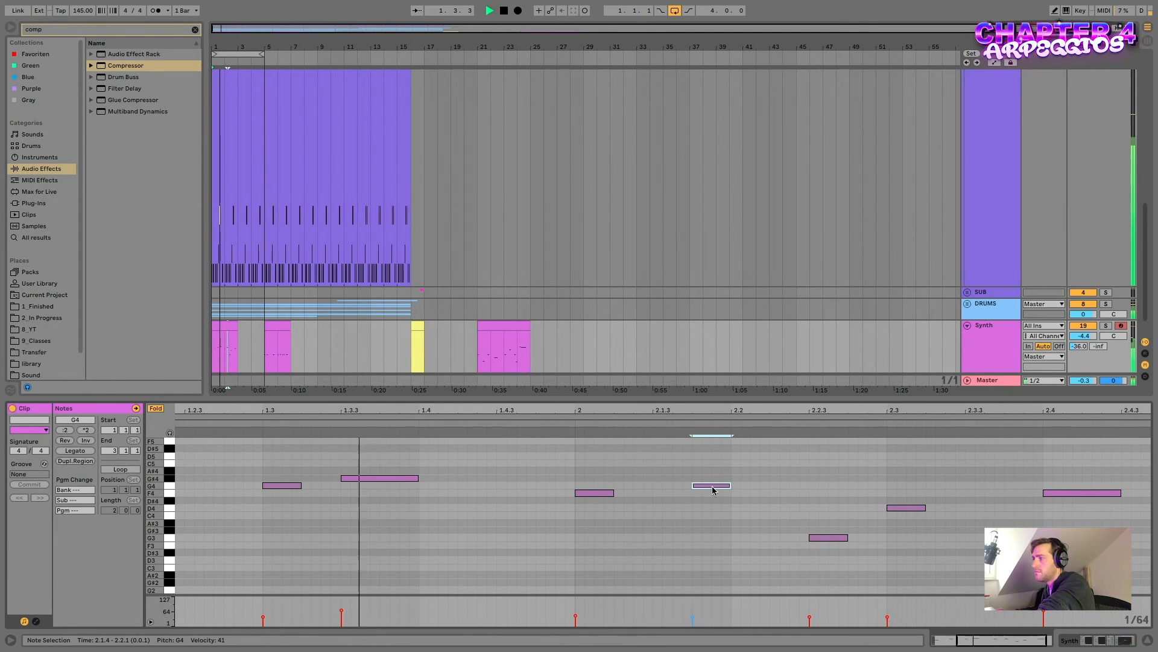
{"action": "left_click_drag", "start_coordinate": [713, 488], "coordinate": [715, 483]}
{"action": "key", "text": "space"}
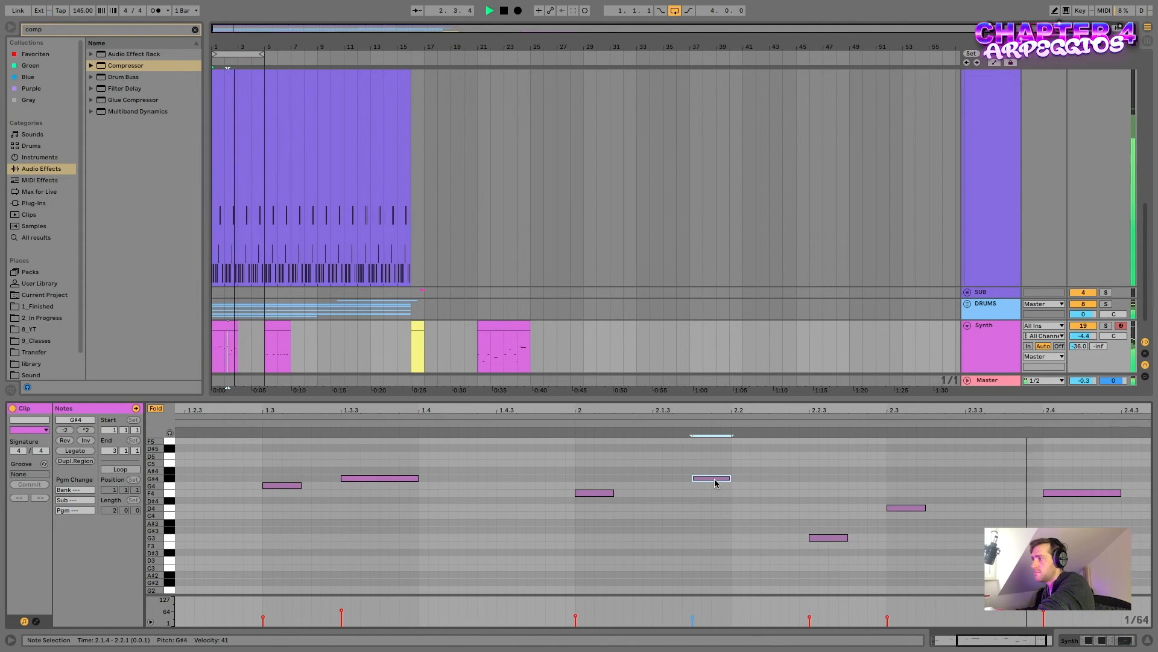
Lower the note at 2.1.4 to G4 and extend the G3 note at 2.2.3 slightly past 2.3.1, auditioning the loop
{"action": "left_click_drag", "start_coordinate": [715, 481], "coordinate": [715, 490]}
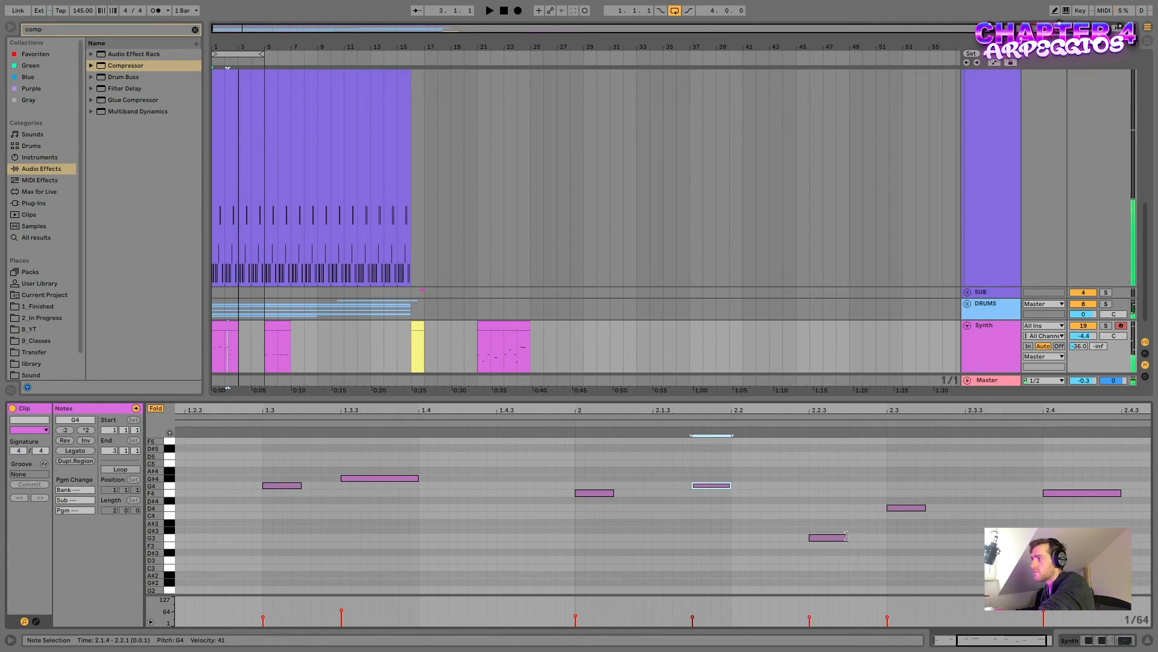
{"action": "left_click_drag", "start_coordinate": [846, 535], "coordinate": [867, 537]}
{"action": "key", "text": "space"}
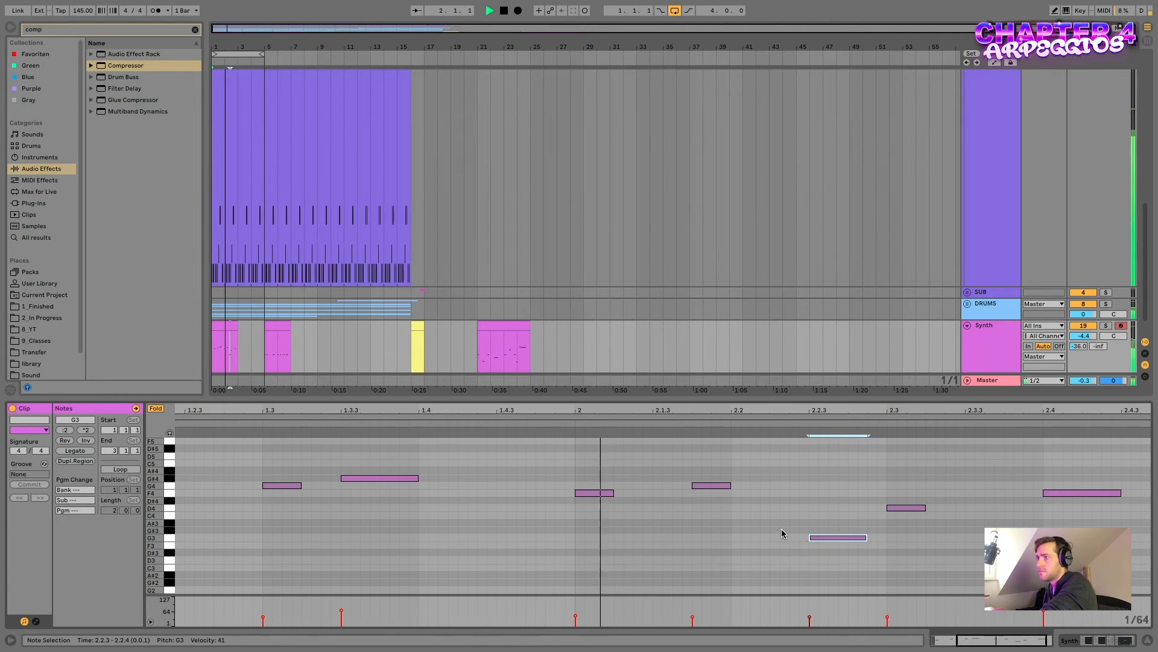
{"action": "left_click_drag", "start_coordinate": [866, 537], "coordinate": [886, 538]}
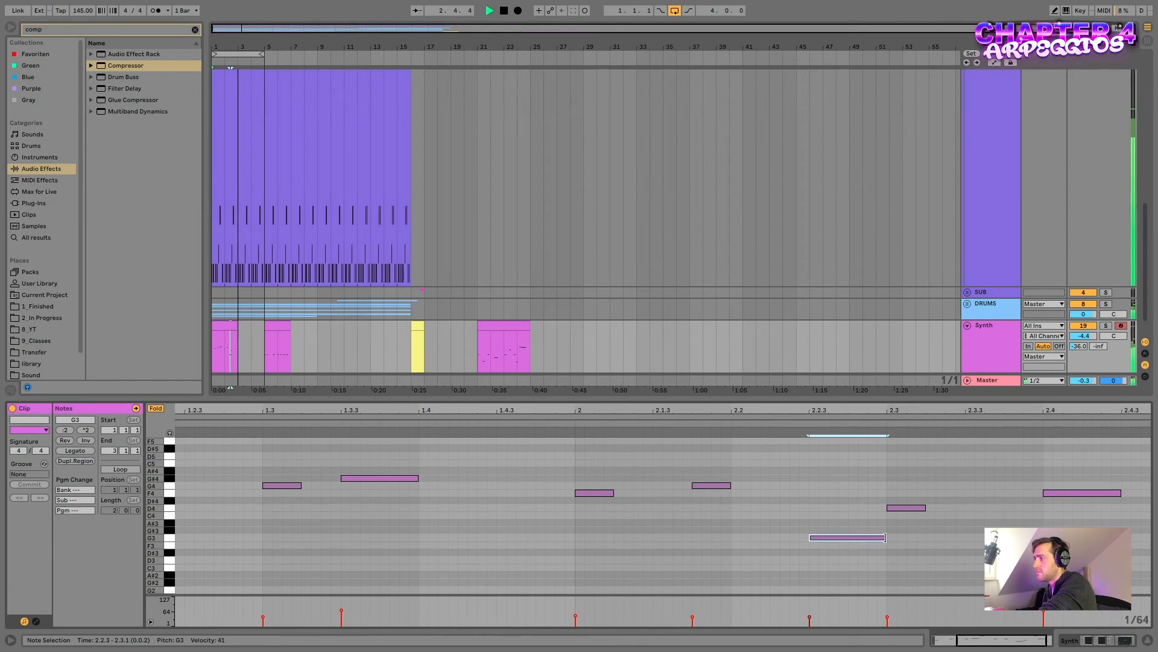
{"action": "key", "text": "space"}
{"action": "left_click_drag", "start_coordinate": [885, 537], "coordinate": [896, 537]}
Check the glide settings of the Synth track's Zebra2 during playback, then return to the first clip's notes
{"action": "left_click", "coordinate": [979, 337]}
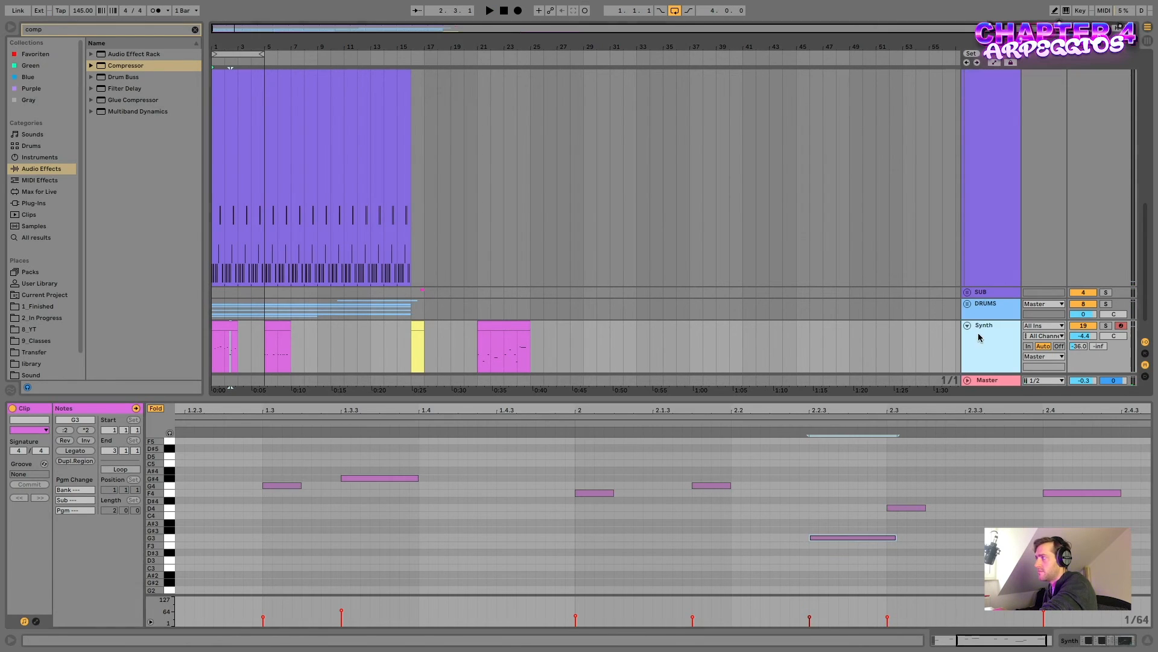
{"action": "left_click", "coordinate": [1109, 640]}
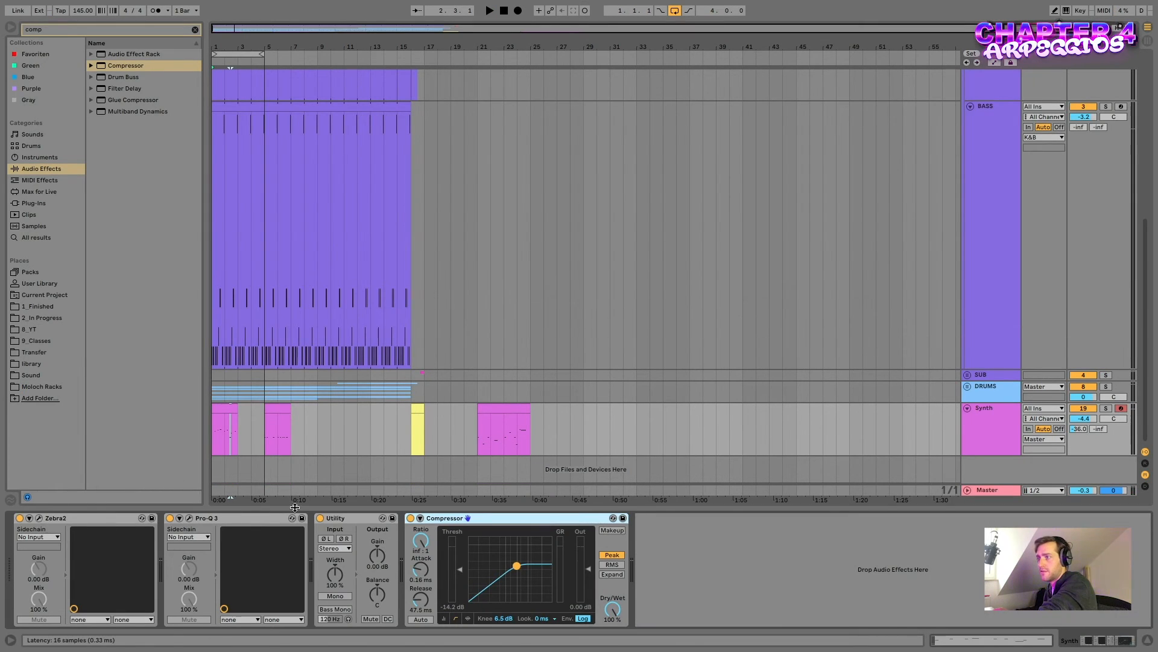
{"action": "left_click", "coordinate": [38, 518]}
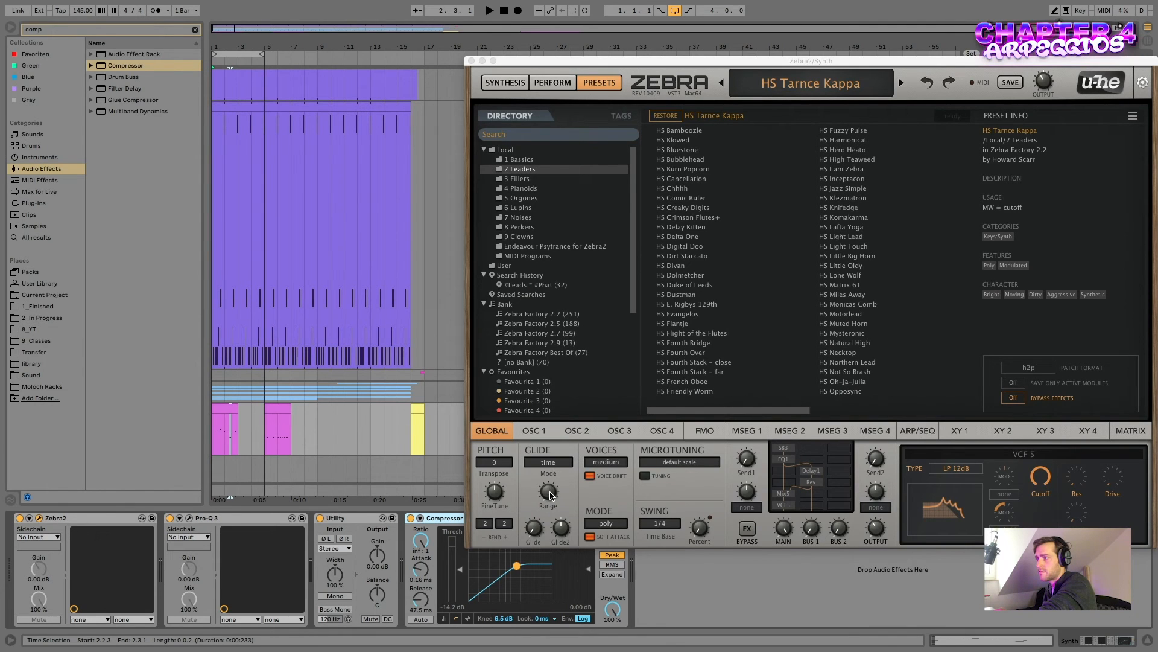
{"action": "key", "text": "space"}
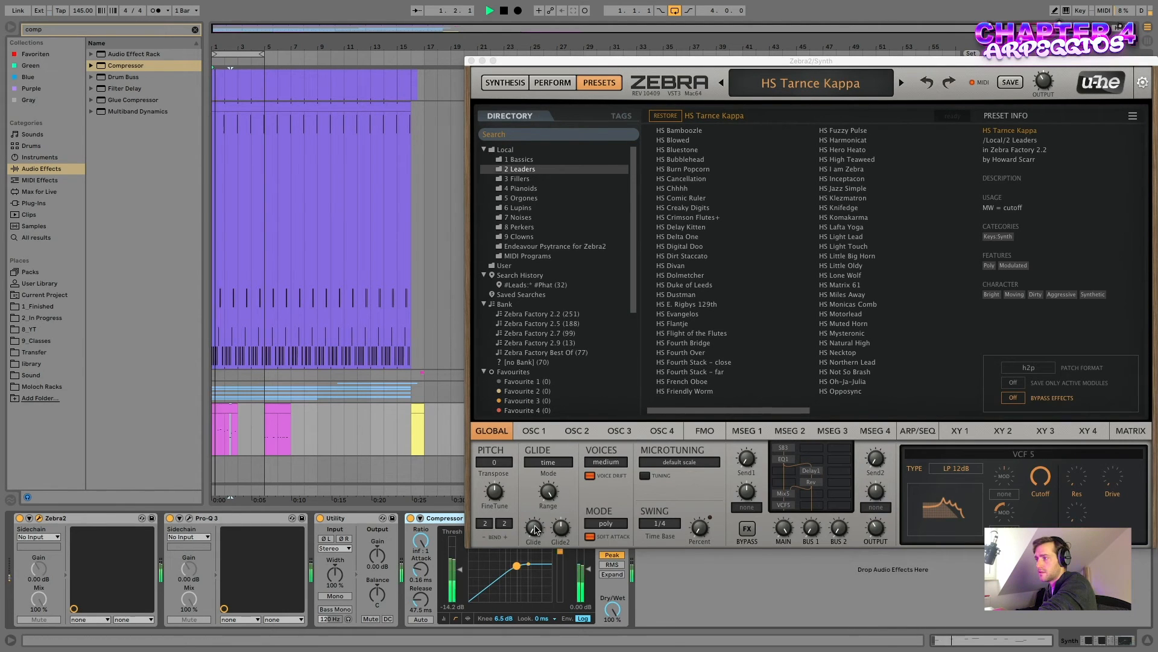
{"action": "left_click", "coordinate": [469, 61]}
{"action": "key", "text": "space"}
{"action": "left_click", "coordinate": [226, 409]}
{"action": "left_click", "coordinate": [1028, 641]}
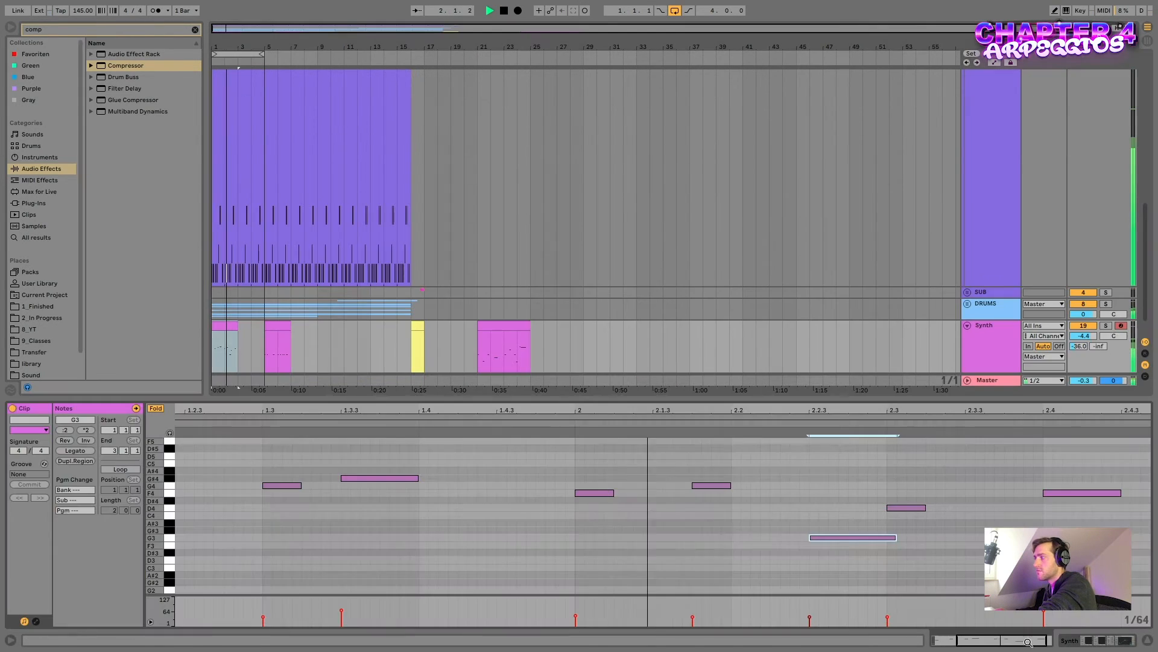
Try a longer overlap for the G3 note at 2.2.3 in the loop, then shorten it back to just past 2.3.1
{"action": "left_click_drag", "start_coordinate": [896, 538], "coordinate": [902, 538]}
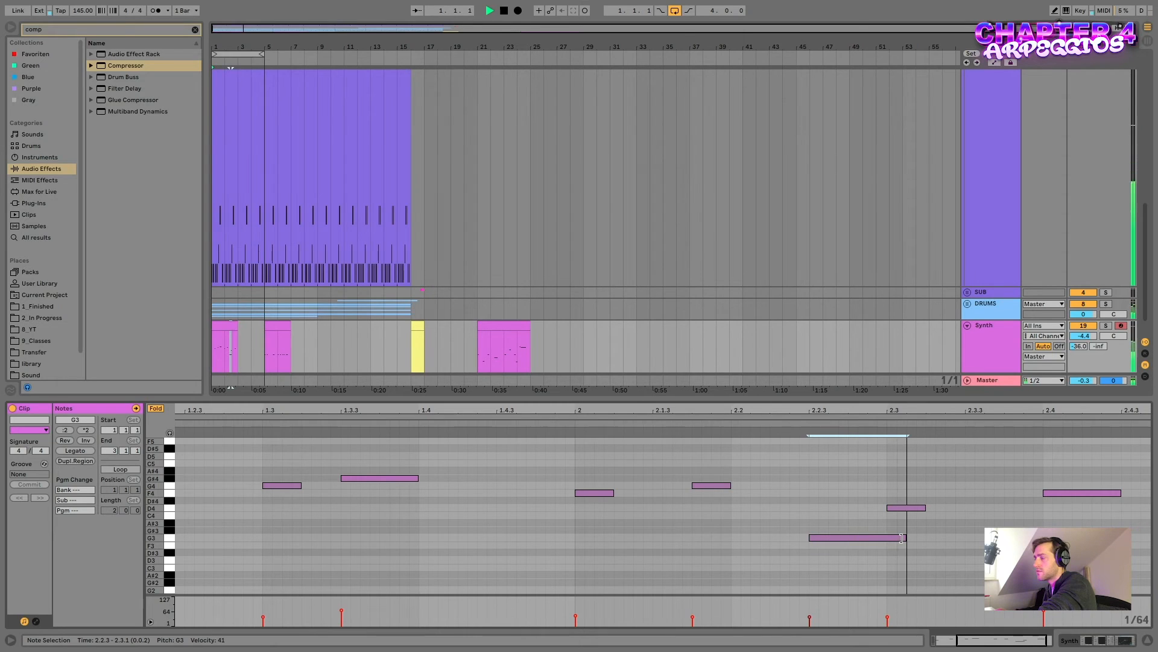
{"action": "key", "text": "space"}
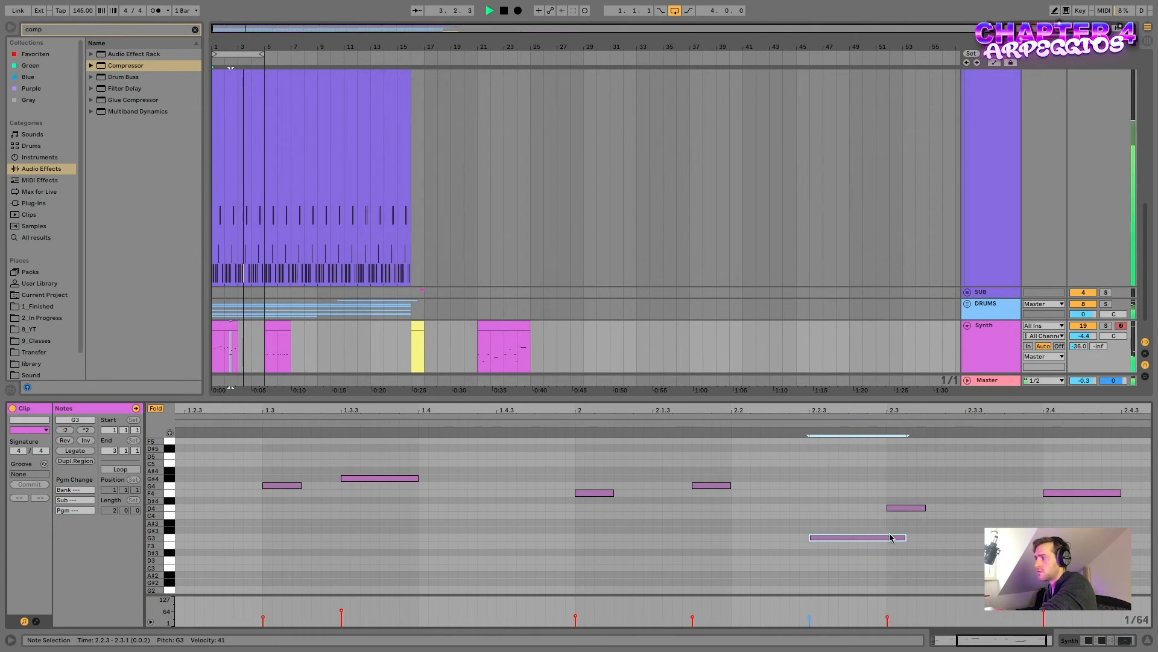
{"action": "key", "text": "space"}
{"action": "left_click_drag", "start_coordinate": [905, 538], "coordinate": [895, 538]}
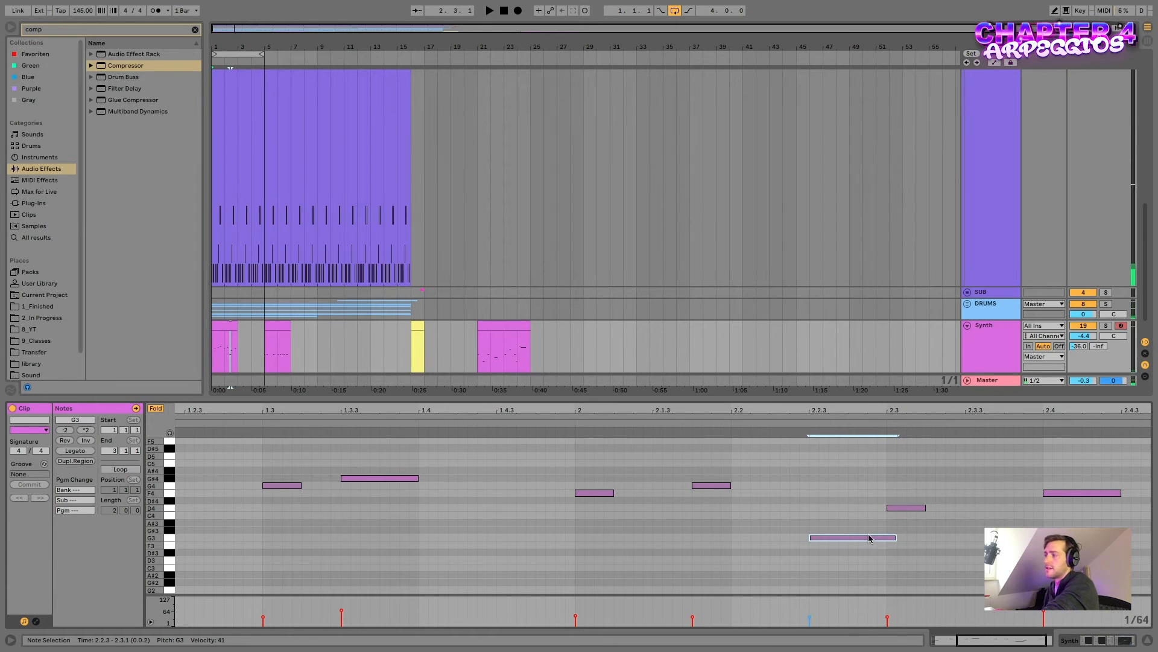
Extend the G4 note at 2.1.4 to 2.2.2 and audition the loop
{"action": "scroll", "coordinate": [854, 543], "scroll_direction": "left", "scroll_amount": 6}
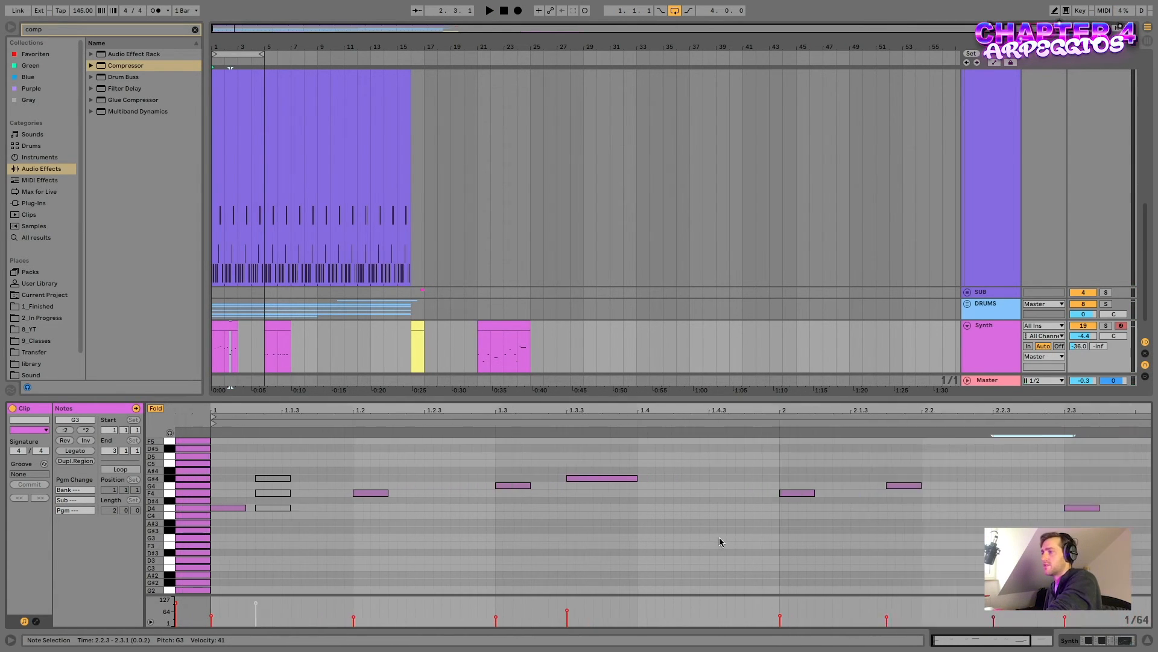
{"action": "scroll", "coordinate": [720, 541], "scroll_direction": "down", "scroll_amount": 2}
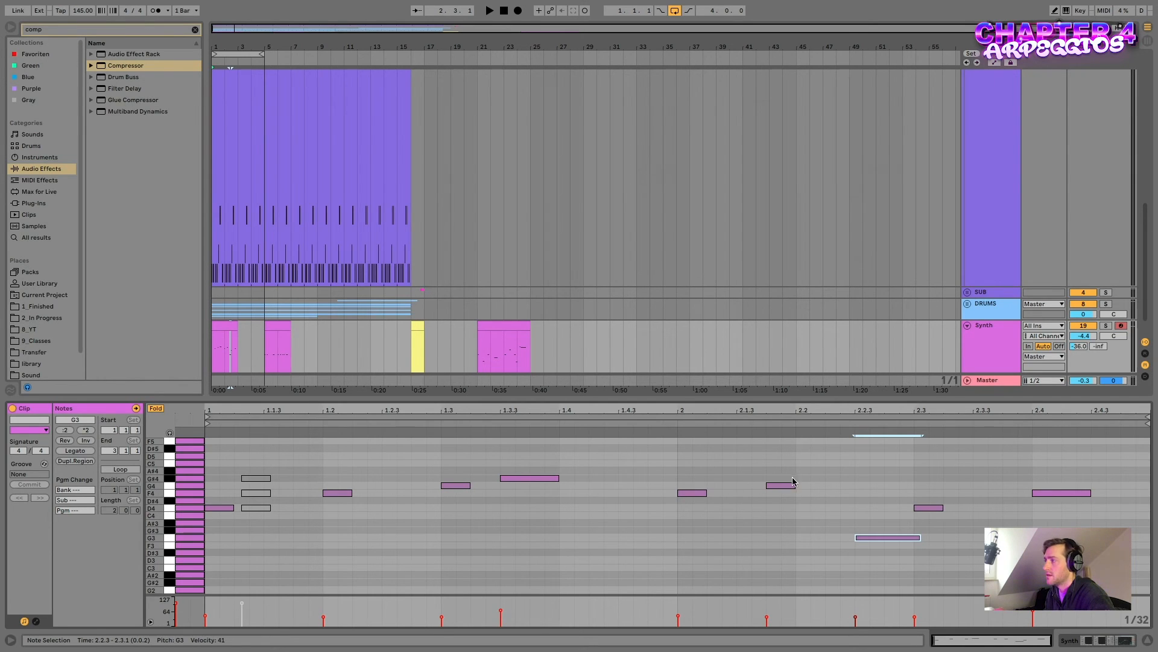
{"action": "left_click_drag", "start_coordinate": [795, 483], "coordinate": [830, 482]}
{"action": "key", "text": "space"}
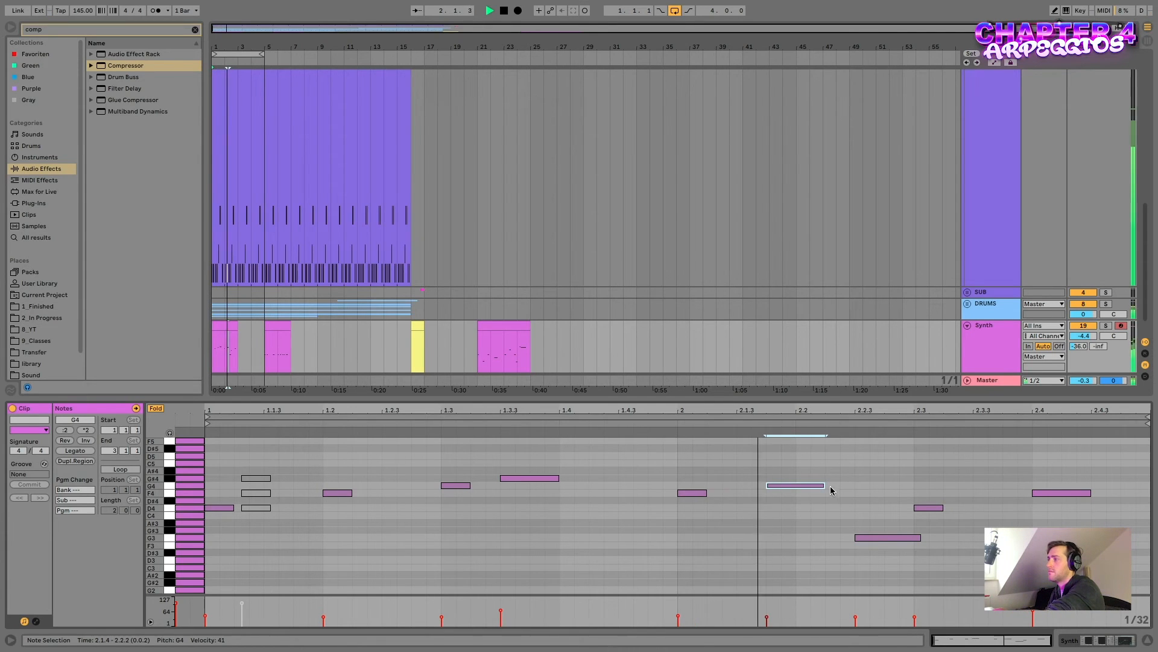
{"action": "key", "text": "space"}
{"action": "key", "text": "space"}
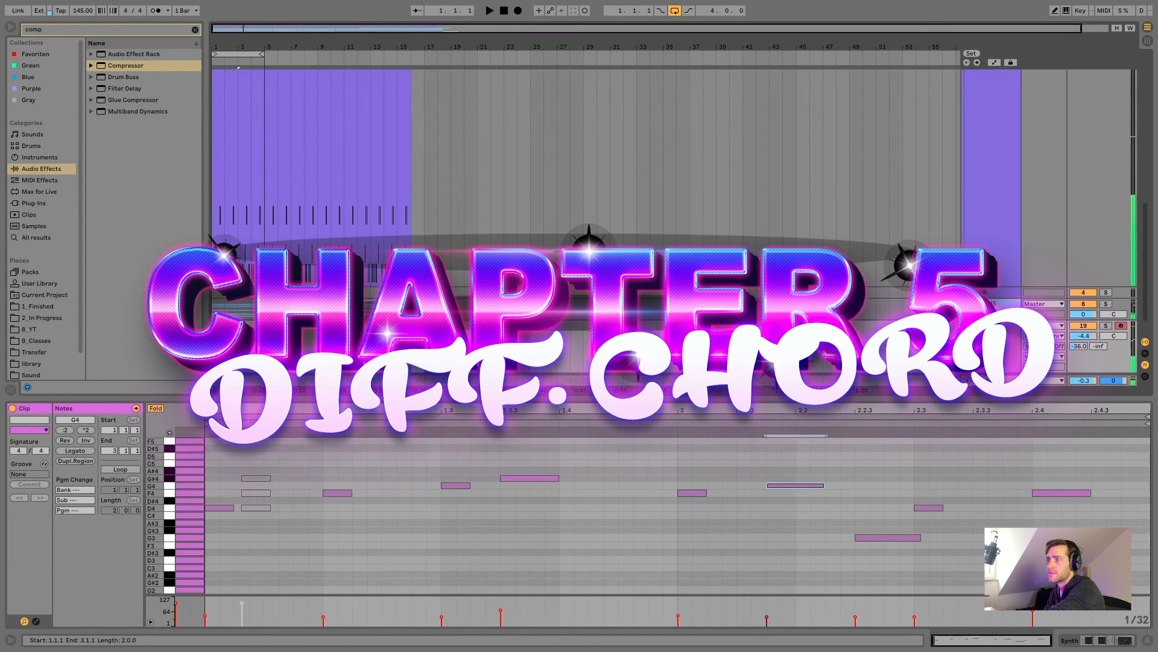
Move the finished melody clip to bar 18, copy the G3 rhythm clip from bar 5 to bar 1, and show all its pitches
{"action": "left_click_drag", "start_coordinate": [226, 326], "coordinate": [444, 338]}
{"action": "left_click_drag", "start_coordinate": [281, 327], "coordinate": [225, 329]}
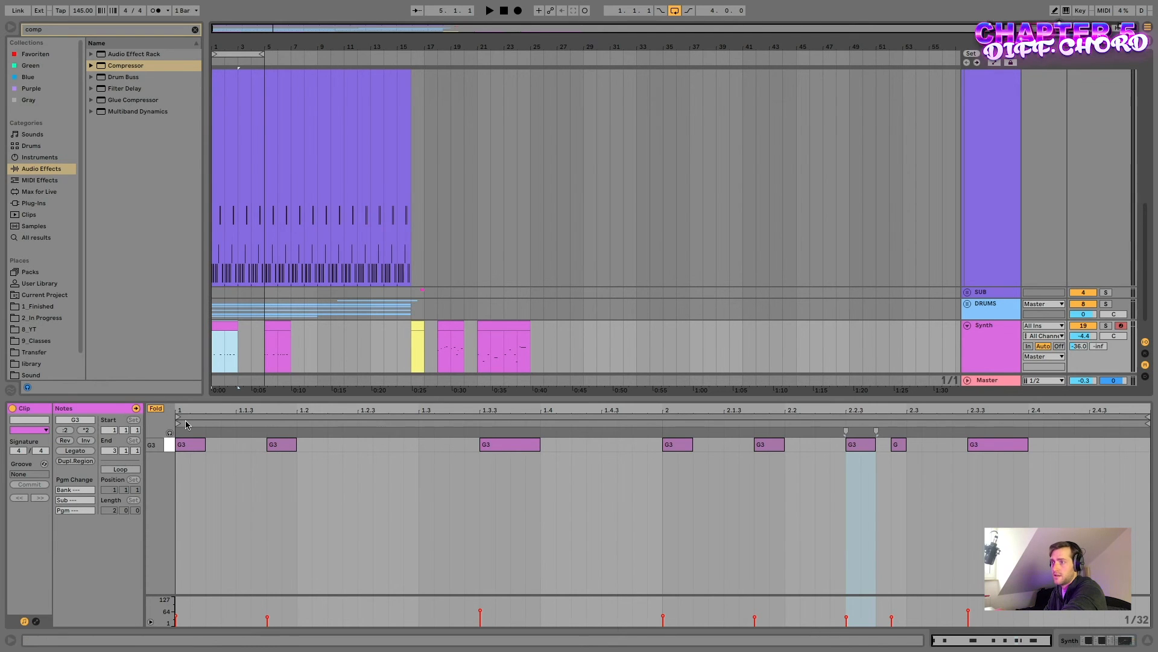
{"action": "left_click", "coordinate": [155, 409]}
{"action": "scroll", "coordinate": [309, 487], "scroll_direction": "up", "scroll_amount": 3}
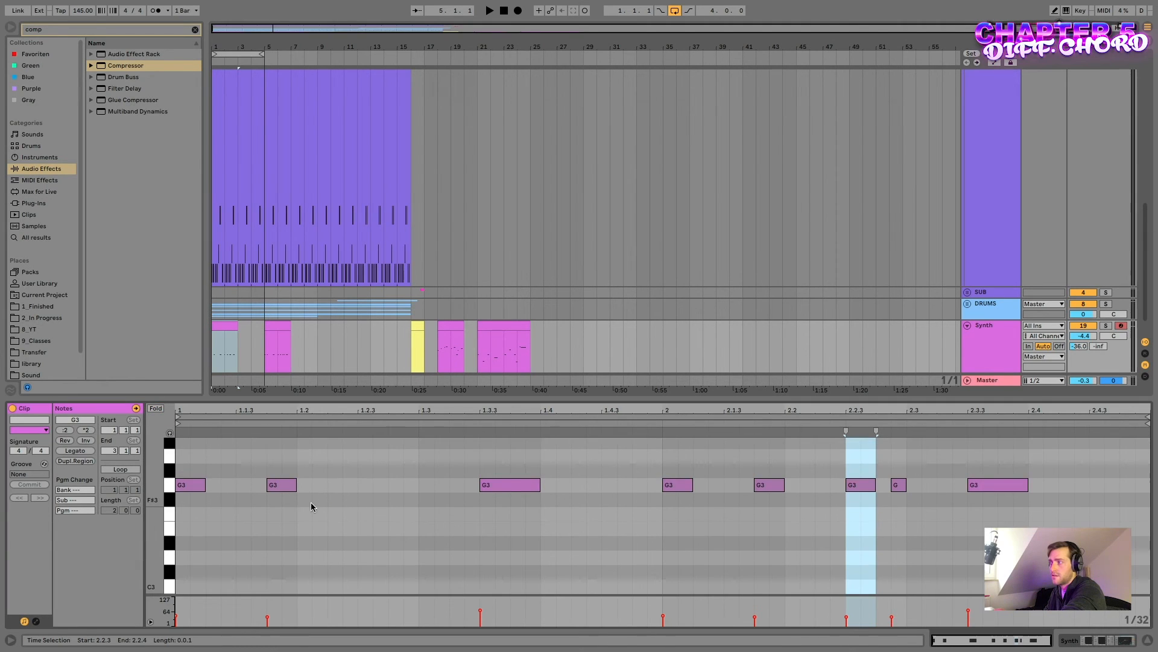
Look up the Ddim chord in G Phrygian and add its notes D4, F4 and G#4 as a deactivated guide at 1.1.2, folding the note view
{"action": "key", "text": "super+Tab"}
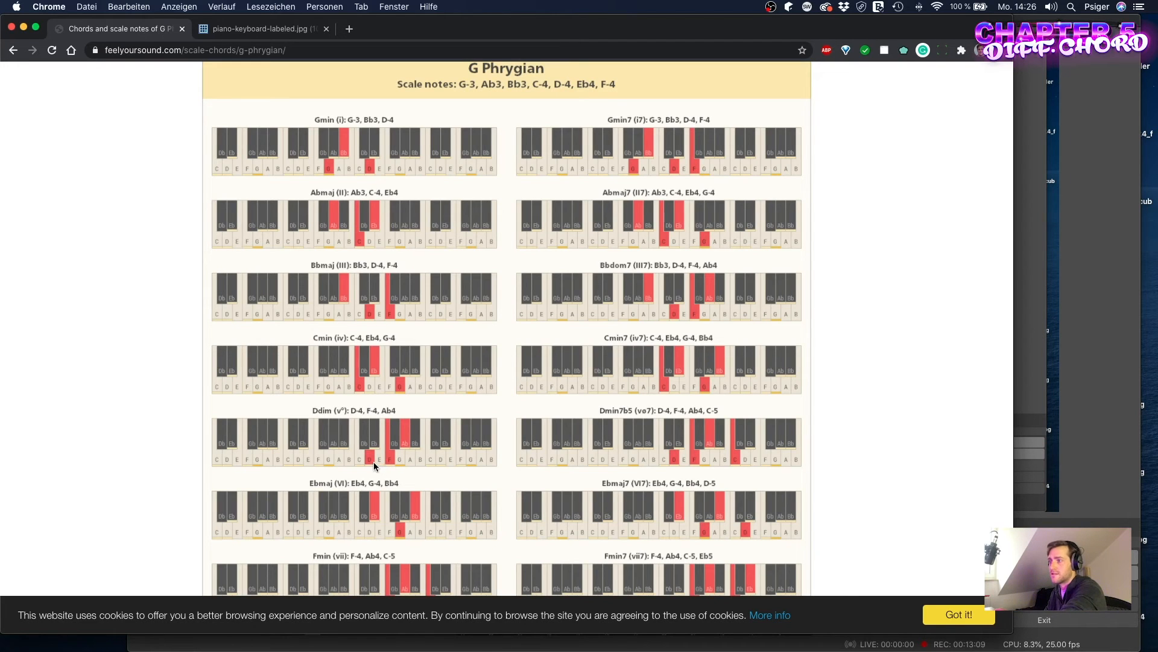
{"action": "key", "text": "super+Tab"}
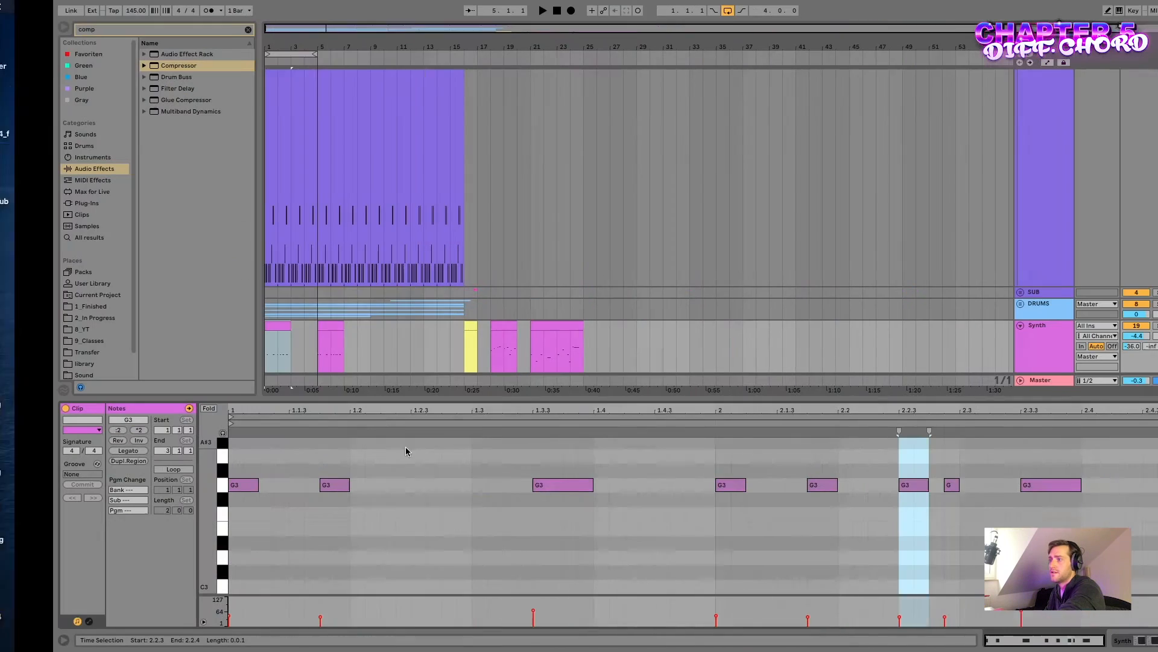
{"action": "left_click_drag", "start_coordinate": [193, 489], "coordinate": [218, 497]}
{"action": "left_click_drag", "start_coordinate": [219, 496], "coordinate": [218, 453]}
{"action": "key", "text": "0"}
{"action": "left_click", "coordinate": [156, 408]}
{"action": "left_click", "coordinate": [227, 524]}
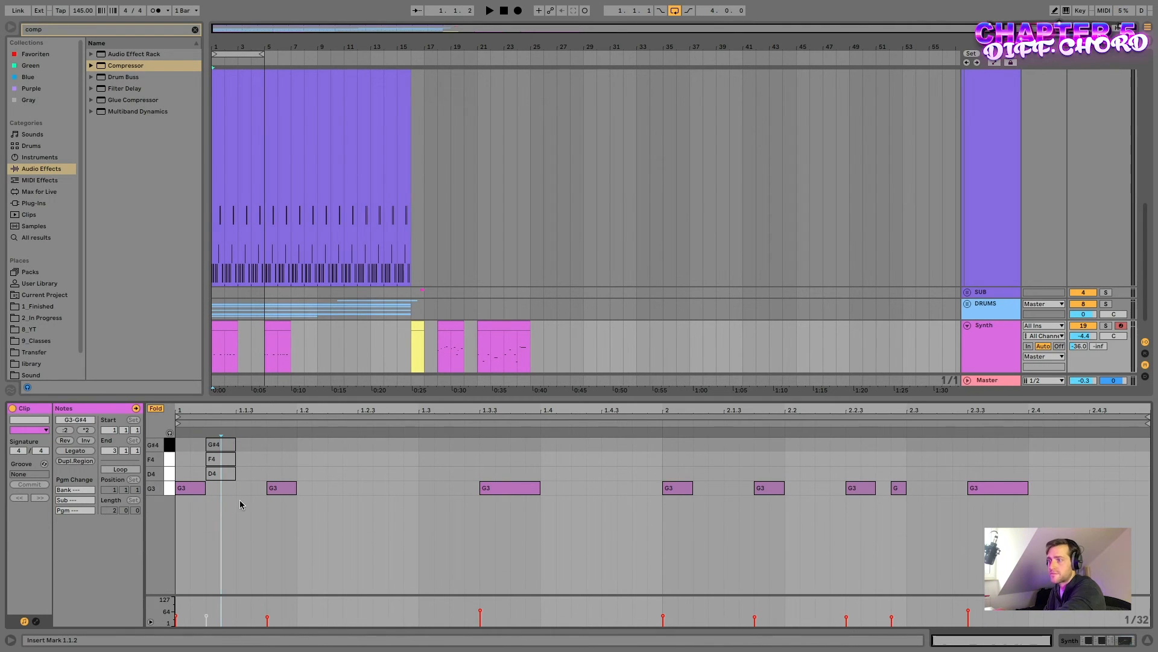
Set the first three rhythm notes to G#4 at 1.1.1, F4 at 1.1.4 and D4 at 1.3.3
{"action": "left_click_drag", "start_coordinate": [190, 494], "coordinate": [193, 450]}
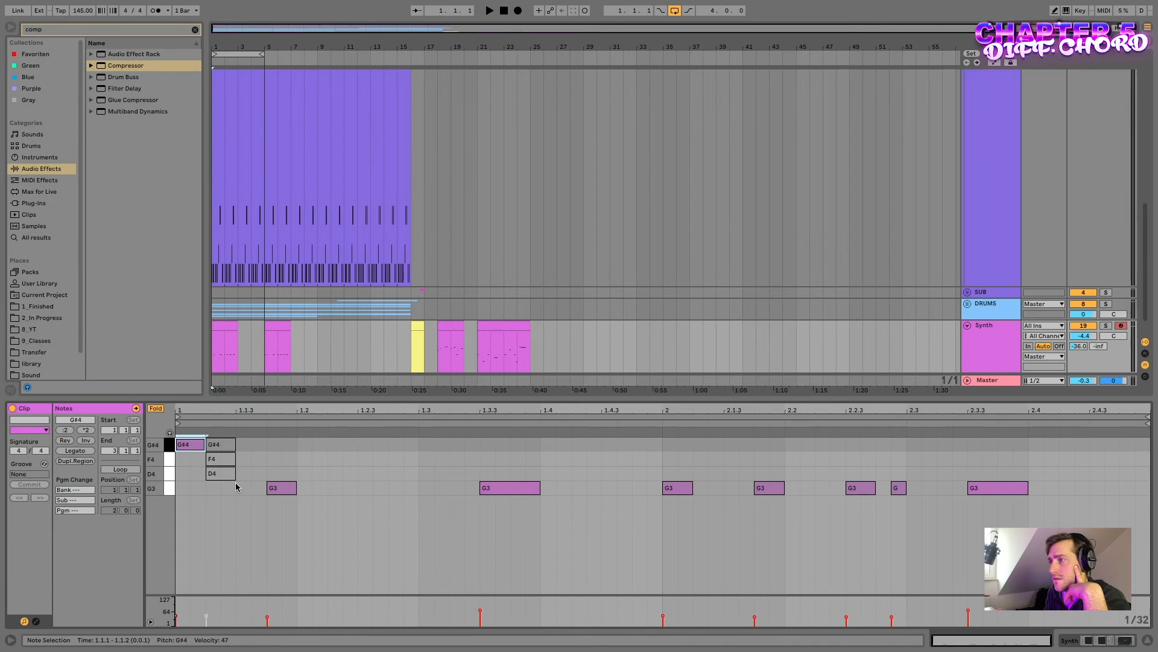
{"action": "left_click_drag", "start_coordinate": [283, 489], "coordinate": [284, 474]}
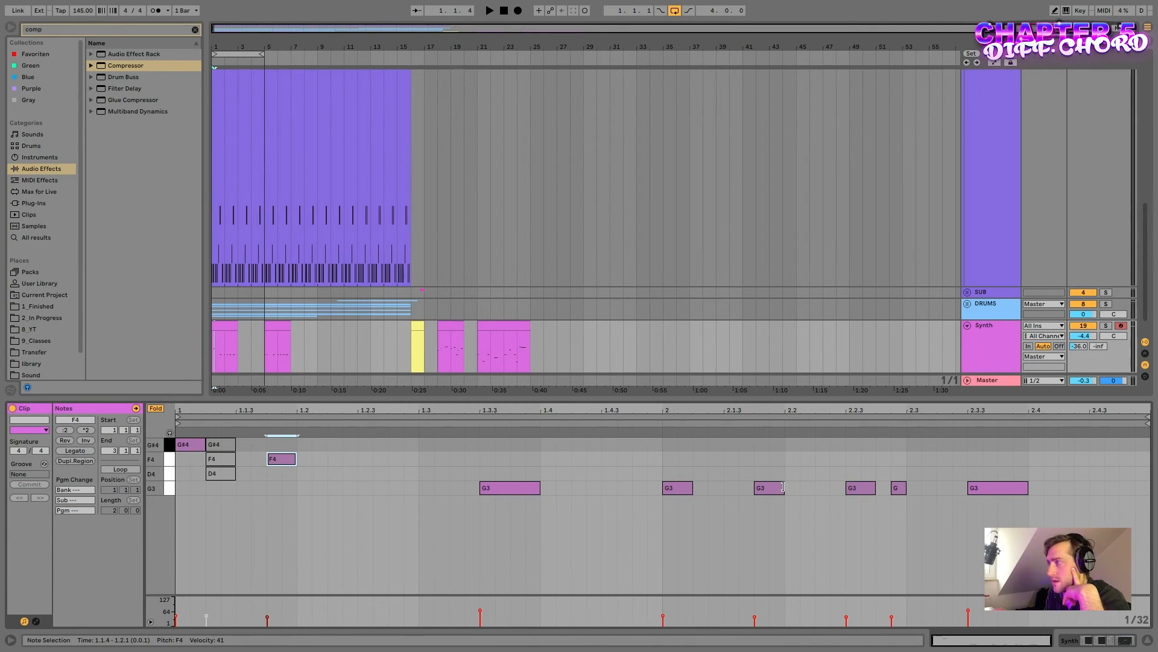
{"action": "left_click", "coordinate": [685, 489]}
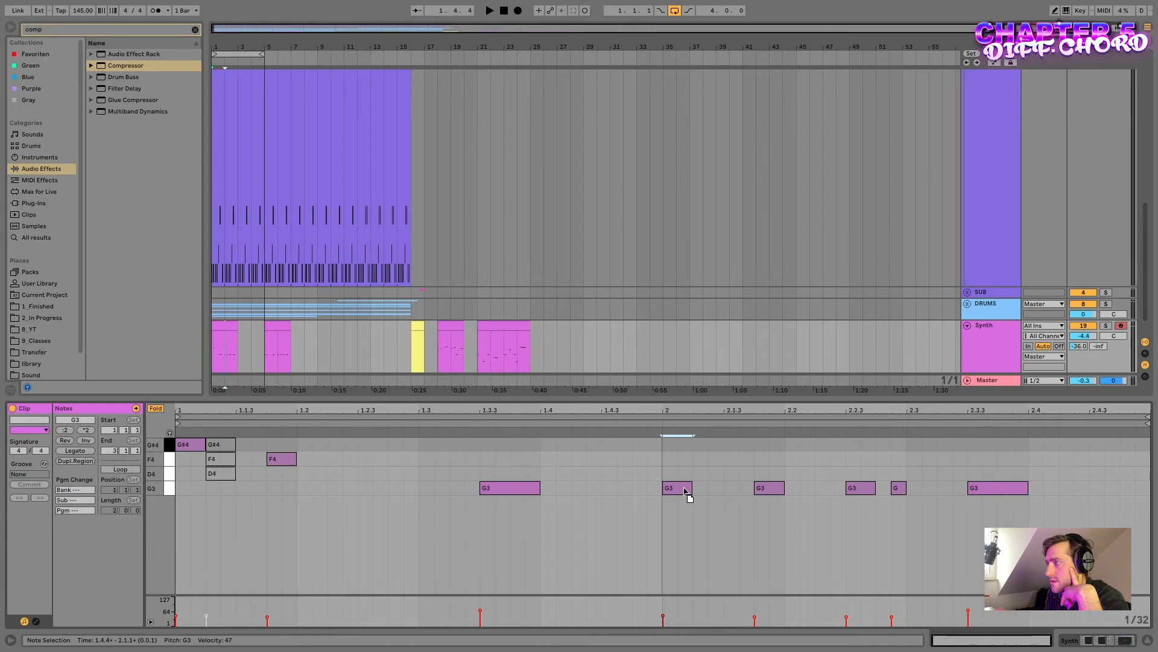
{"action": "left_click_drag", "start_coordinate": [495, 487], "coordinate": [503, 475]}
Set the bar 2 rhythm notes in order to F4, G#4, F4, D4 and D4, and audition the loop
{"action": "left_click_drag", "start_coordinate": [683, 487], "coordinate": [684, 465]}
{"action": "left_click_drag", "start_coordinate": [761, 488], "coordinate": [768, 447]}
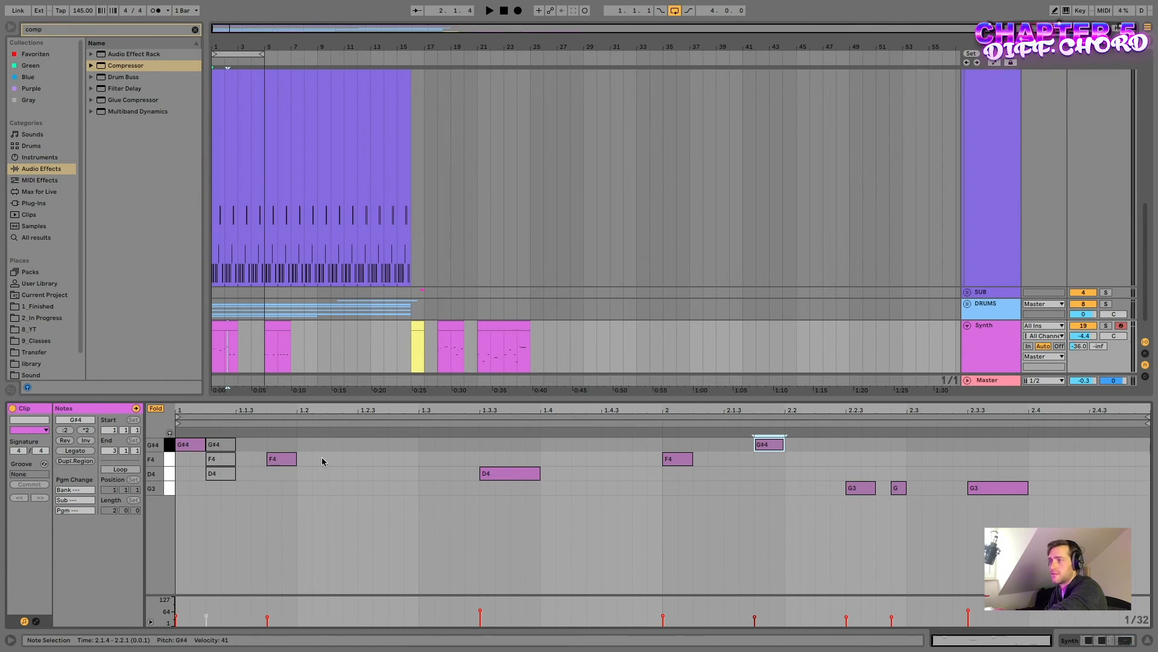
{"action": "left_click_drag", "start_coordinate": [852, 493], "coordinate": [901, 476]}
{"action": "left_click_drag", "start_coordinate": [975, 486], "coordinate": [975, 473]}
{"action": "key", "text": "space"}
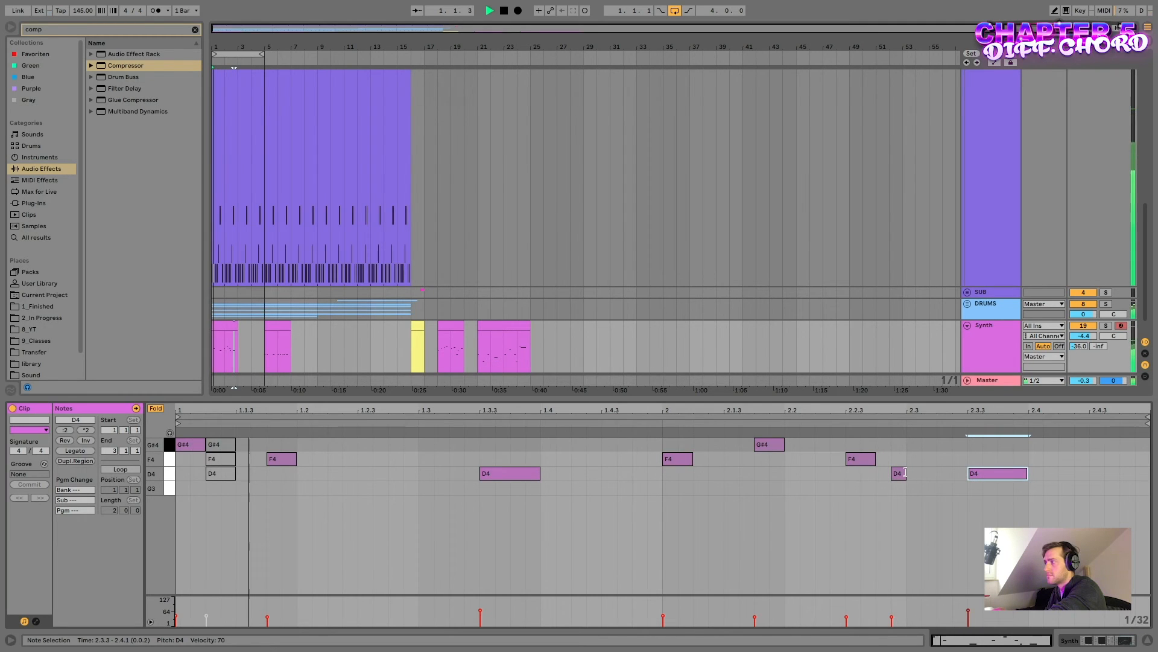
Change the notes at 1.1.1 and 2.1.4 to F4, 1.1.4 and 2.1.1 to G#4, and 2.2.3 to D4, then audition the loop
{"action": "left_click_drag", "start_coordinate": [188, 444], "coordinate": [187, 462]}
{"action": "left_click_drag", "start_coordinate": [282, 459], "coordinate": [281, 448]}
{"action": "left_click_drag", "start_coordinate": [677, 462], "coordinate": [678, 450]}
{"action": "left_click_drag", "start_coordinate": [773, 446], "coordinate": [777, 466]}
{"action": "left_click_drag", "start_coordinate": [862, 463], "coordinate": [863, 481]}
{"action": "key", "text": "space"}
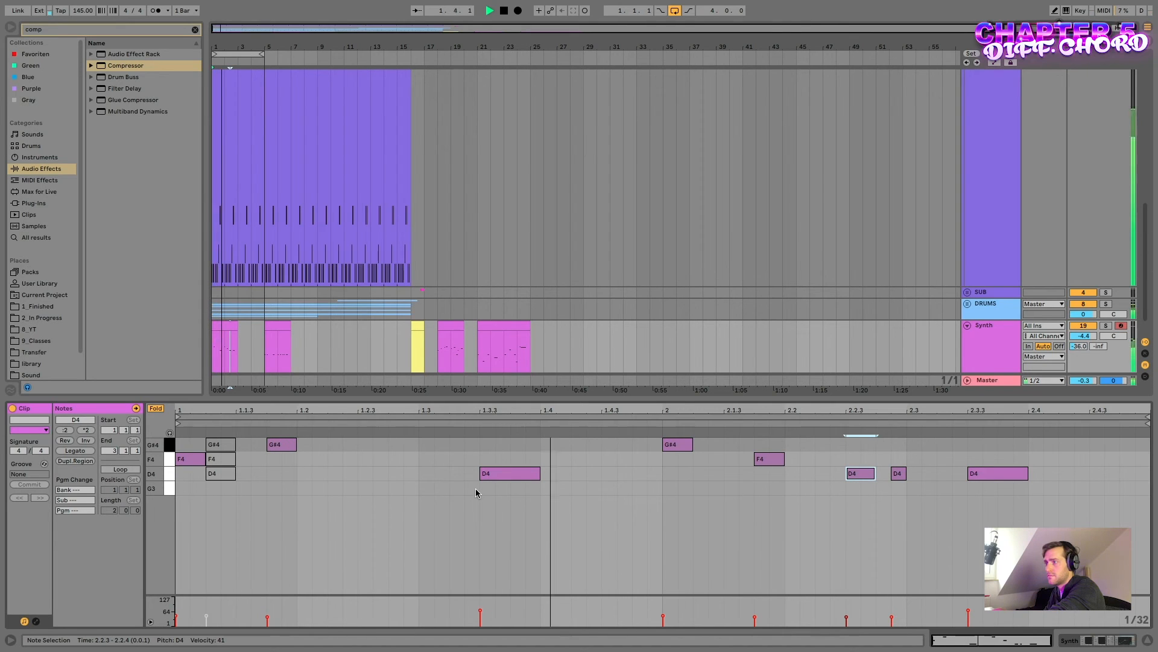
Transpose all notes in the clip down one octave and audition the loop
{"action": "key", "text": "ctrl+a"}
{"action": "key", "text": "space"}
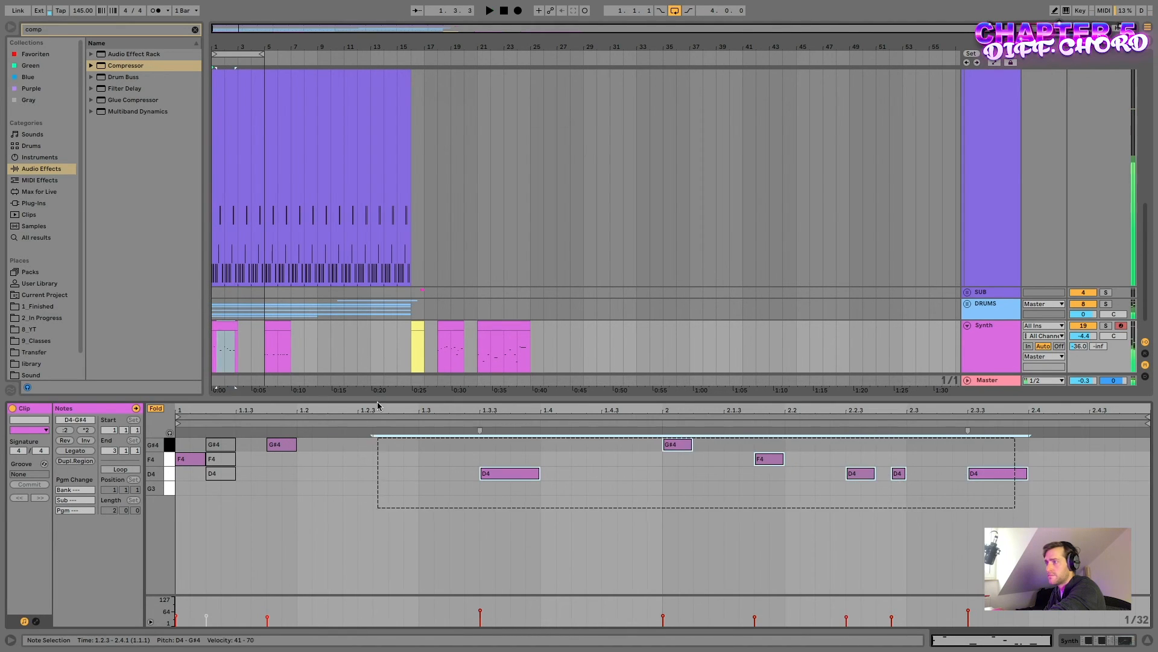
{"action": "key", "text": "shift+Down"}
{"action": "key", "text": "space"}
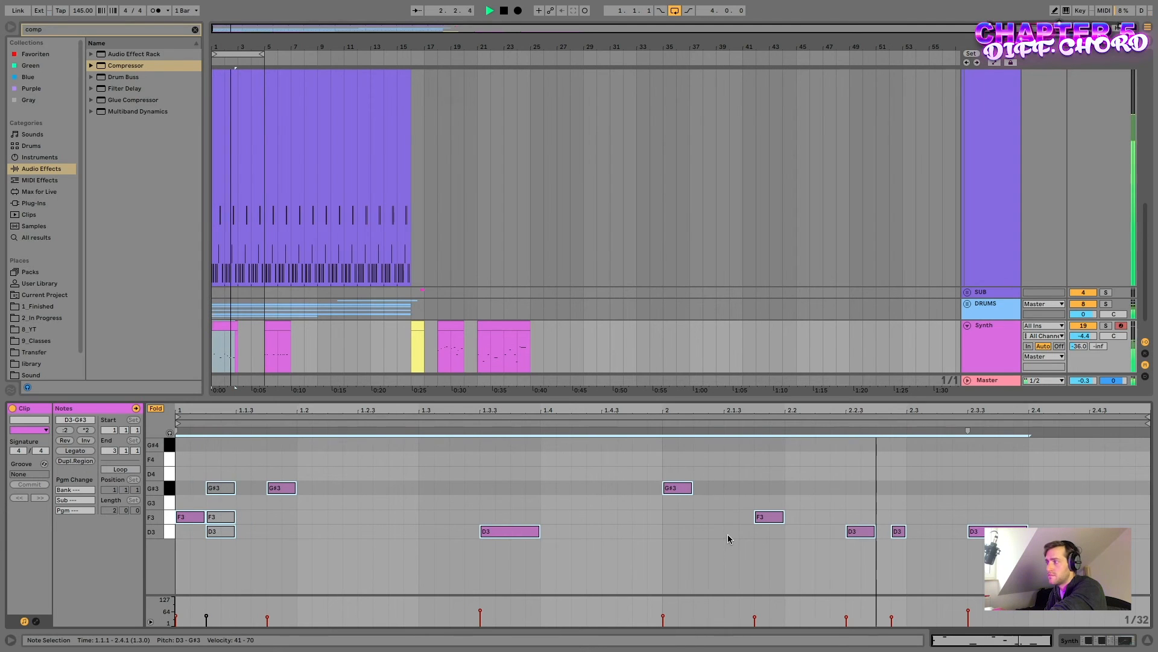
Set the last two notes to F3 and G#3, reposition them at 2.3.3 and 2.4.1 with the F3 note lengthened, and audition the loop
{"action": "left_click", "coordinate": [898, 531]}
{"action": "left_click_drag", "start_coordinate": [898, 531], "coordinate": [897, 517]}
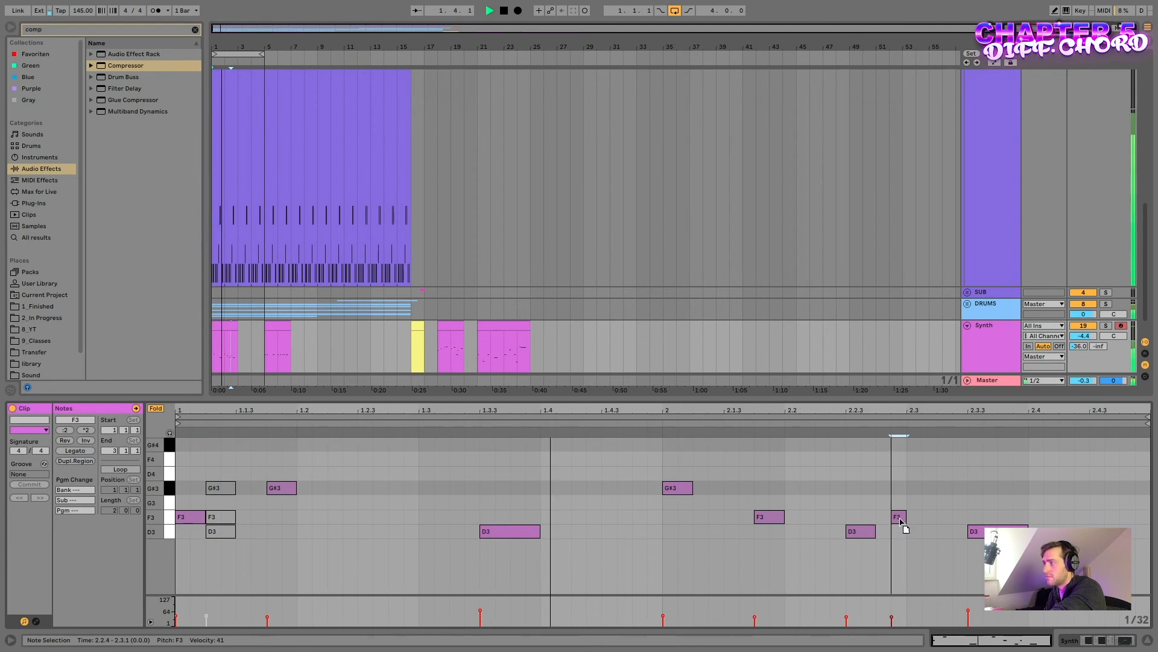
{"action": "left_click_drag", "start_coordinate": [1011, 531], "coordinate": [1011, 507]}
{"action": "key", "text": "Up"}
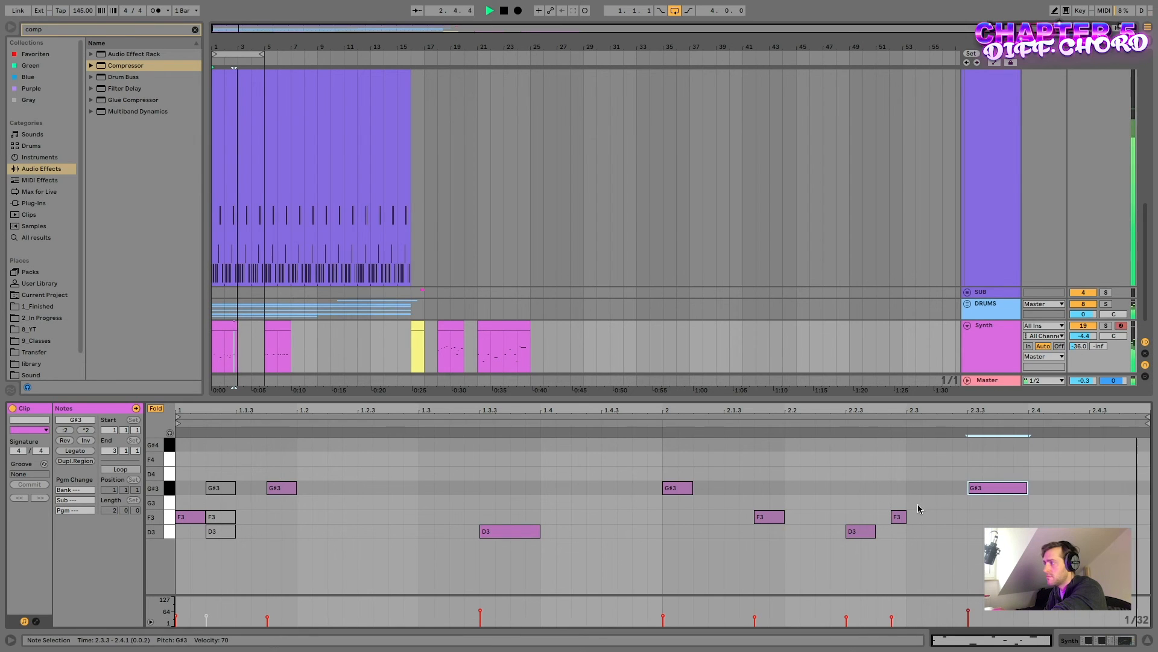
{"action": "left_click_drag", "start_coordinate": [903, 519], "coordinate": [1063, 492]}
{"action": "key", "text": "space"}
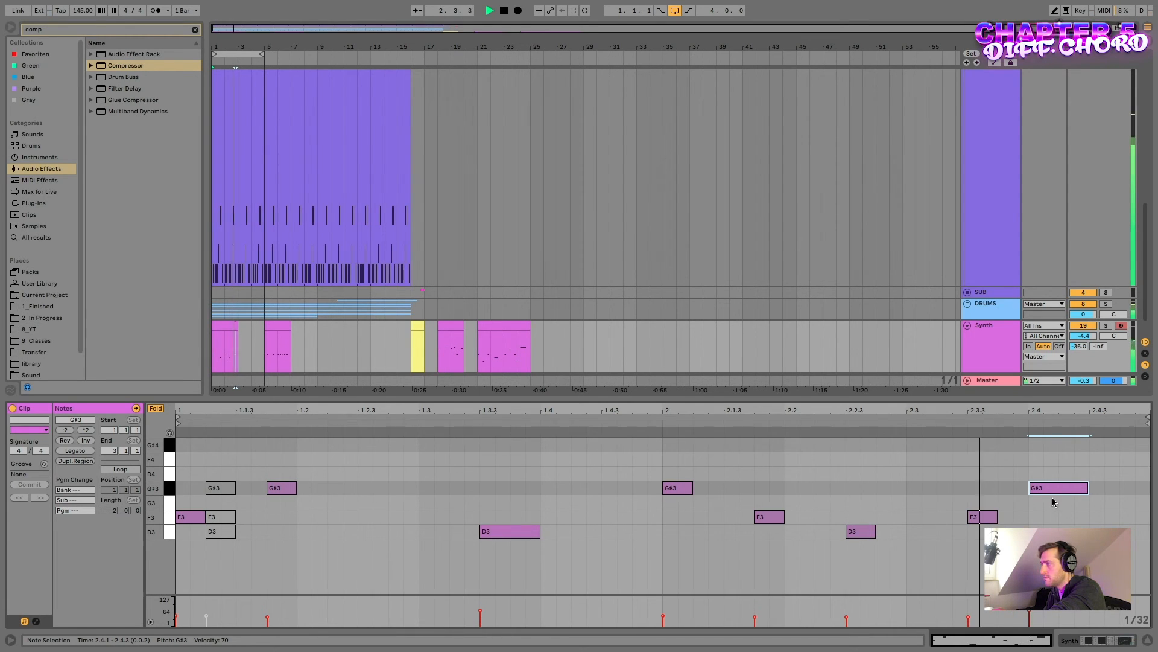
Move the F3 note from 2.3.3 to 2.3.1, trying it at F4 before setting it to G3, and audition the loop
{"action": "left_click", "coordinate": [975, 516]}
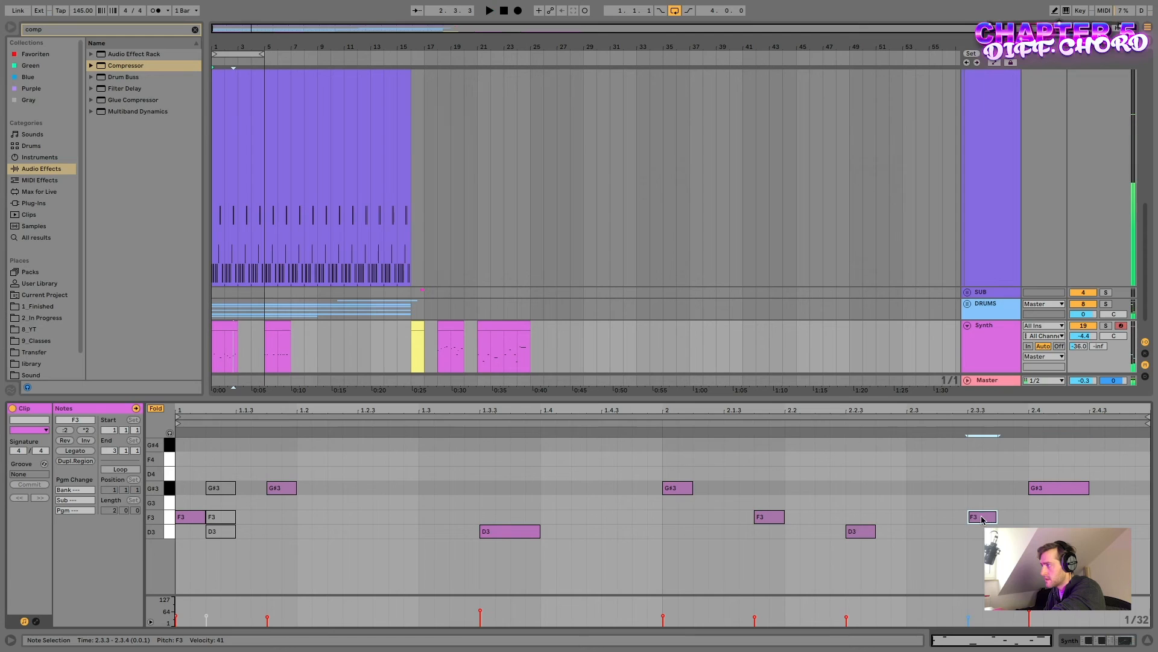
{"action": "left_click_drag", "start_coordinate": [982, 517], "coordinate": [923, 464]}
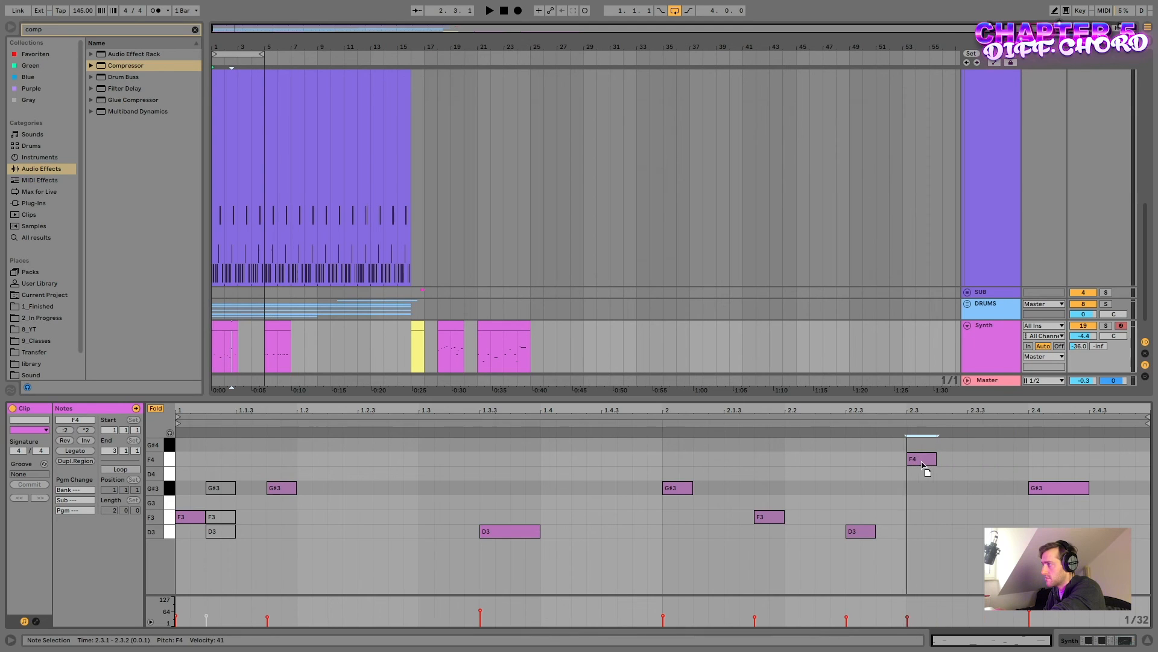
{"action": "key", "text": "space"}
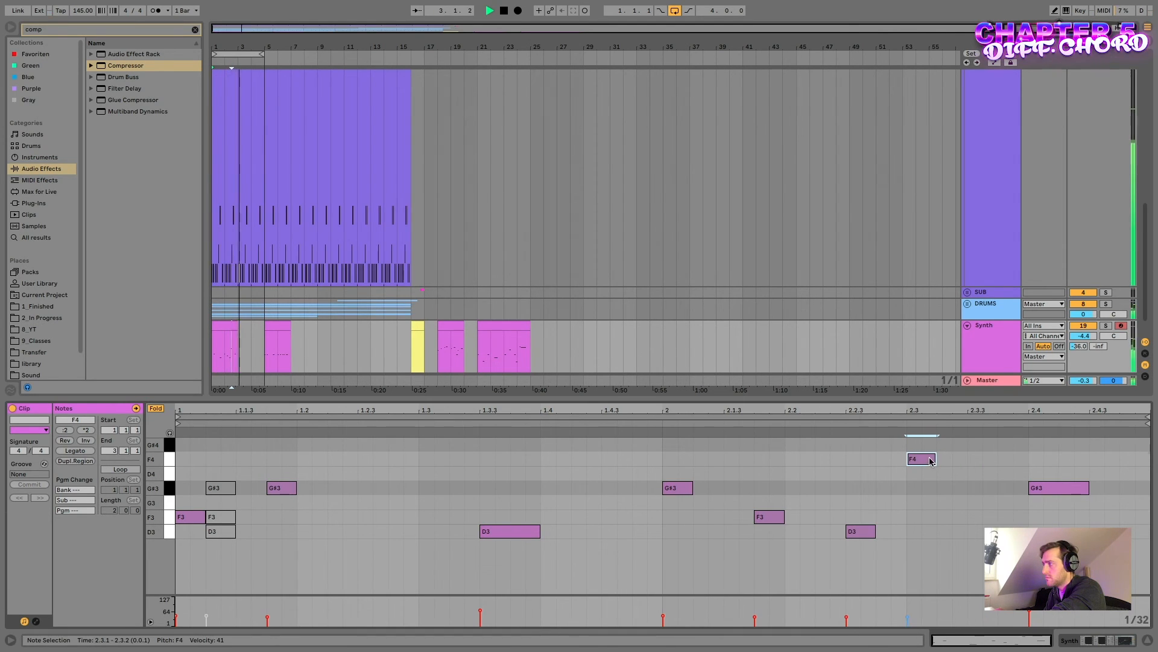
{"action": "left_click_drag", "start_coordinate": [927, 465], "coordinate": [923, 505]}
{"action": "key", "text": "space"}
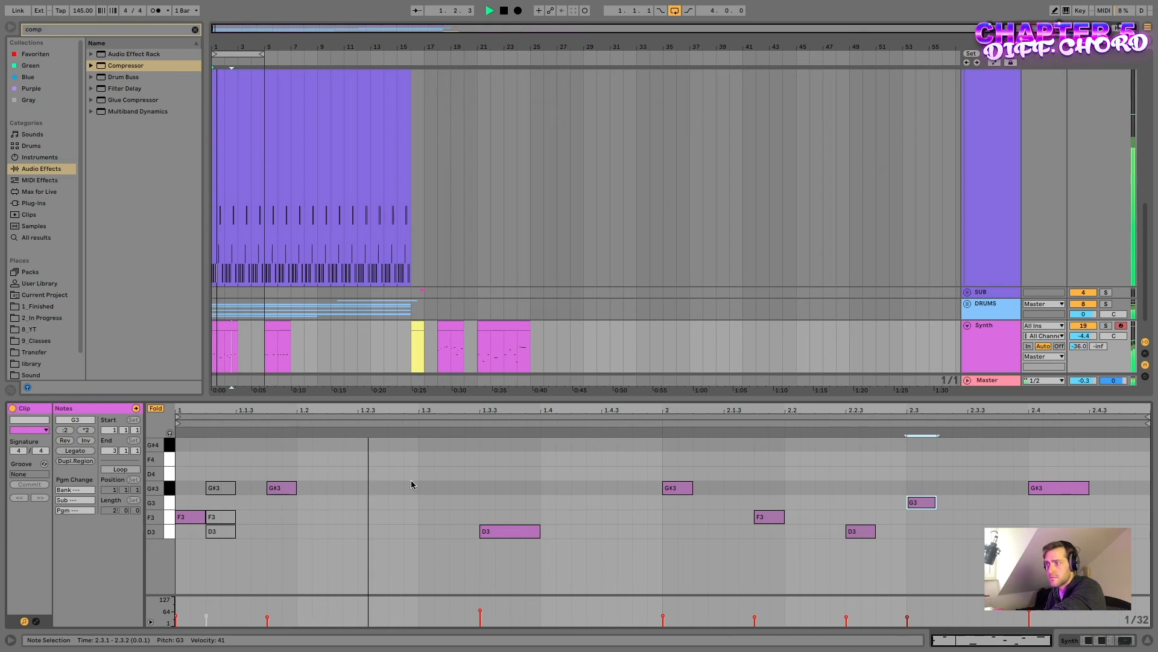
Set the note at 1.3.3 to F3, add a G3 note at 1.2.4, and audition the loop
{"action": "key", "text": "space"}
{"action": "left_click_drag", "start_coordinate": [515, 531], "coordinate": [454, 533]}
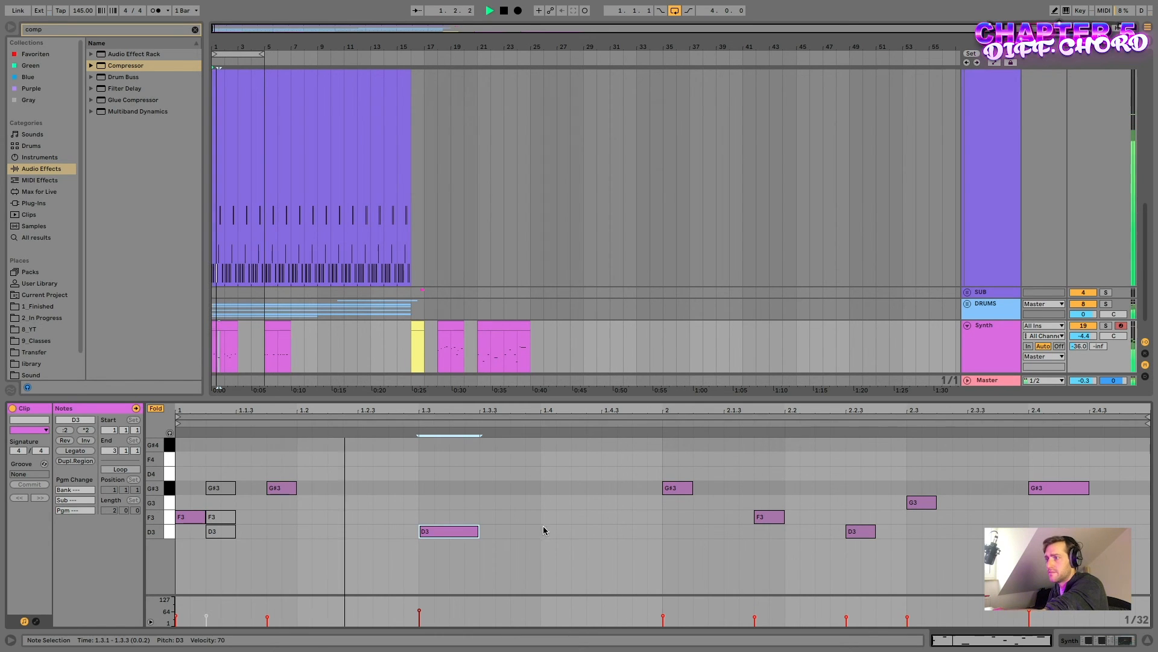
{"action": "left_click_drag", "start_coordinate": [462, 533], "coordinate": [539, 491]}
{"action": "key", "text": "space"}
{"action": "left_click_drag", "start_coordinate": [359, 531], "coordinate": [406, 489]}
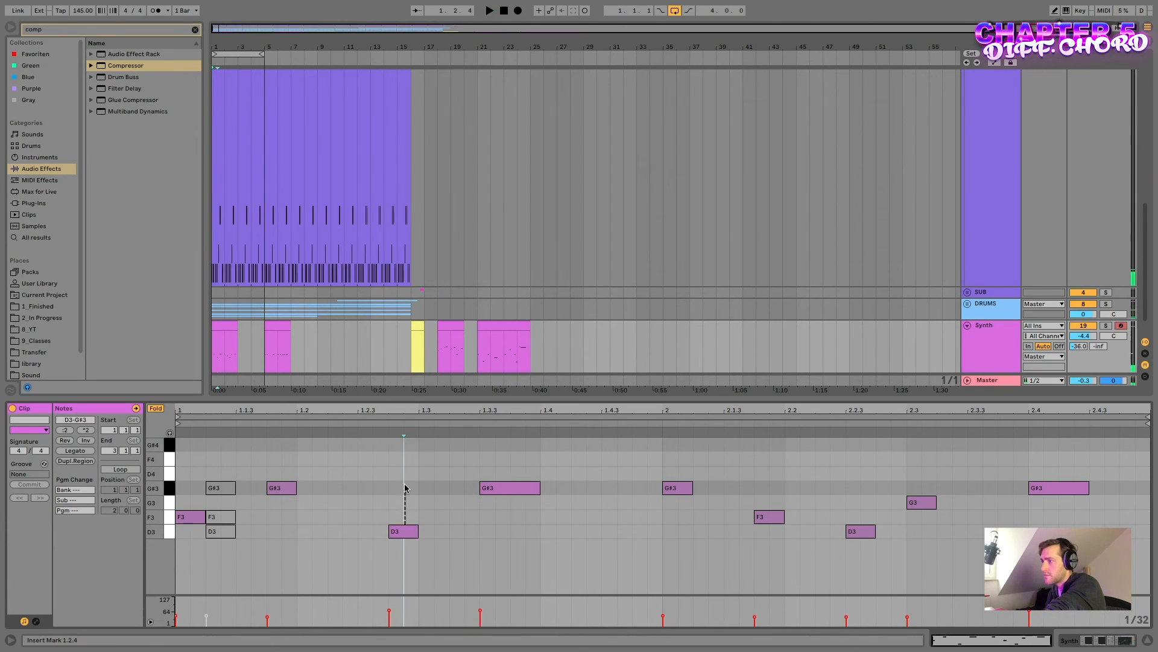
{"action": "left_click_drag", "start_coordinate": [503, 488], "coordinate": [502, 521]}
{"action": "left_click_drag", "start_coordinate": [398, 489], "coordinate": [398, 502]}
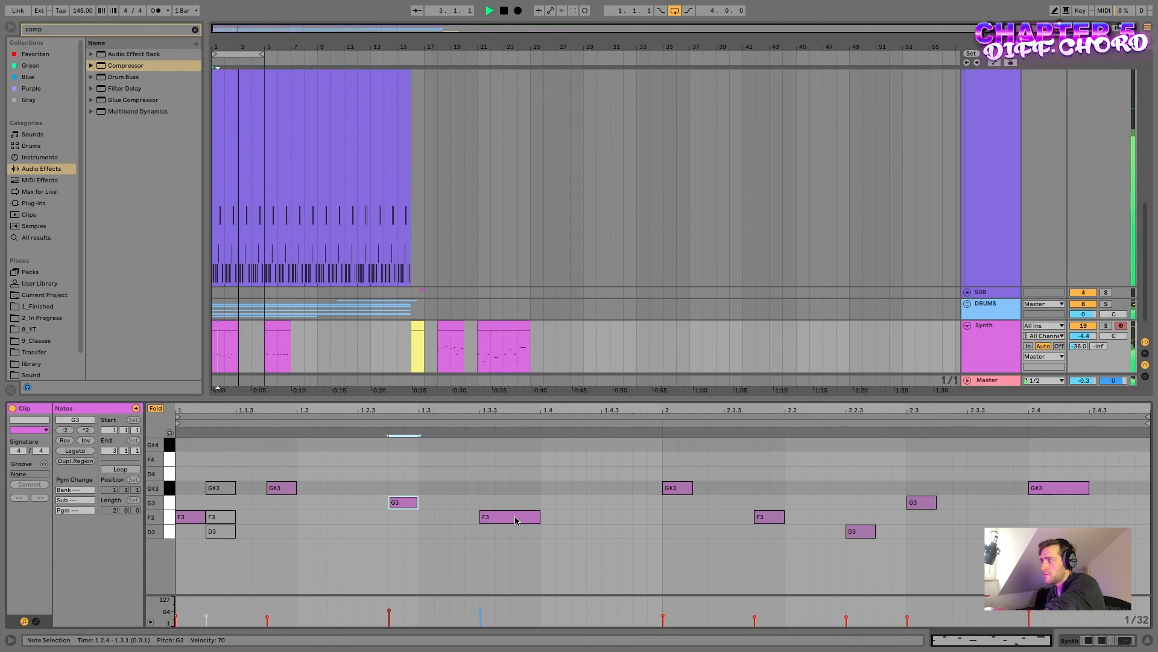
Move the edited two-bar Synth clip from 1.1.1 to 9.1.1 in the arrangement
{"action": "scroll", "coordinate": [305, 321], "scroll_direction": "down", "scroll_amount": 2}
{"action": "scroll", "coordinate": [232, 315], "scroll_direction": "up", "scroll_amount": 2}
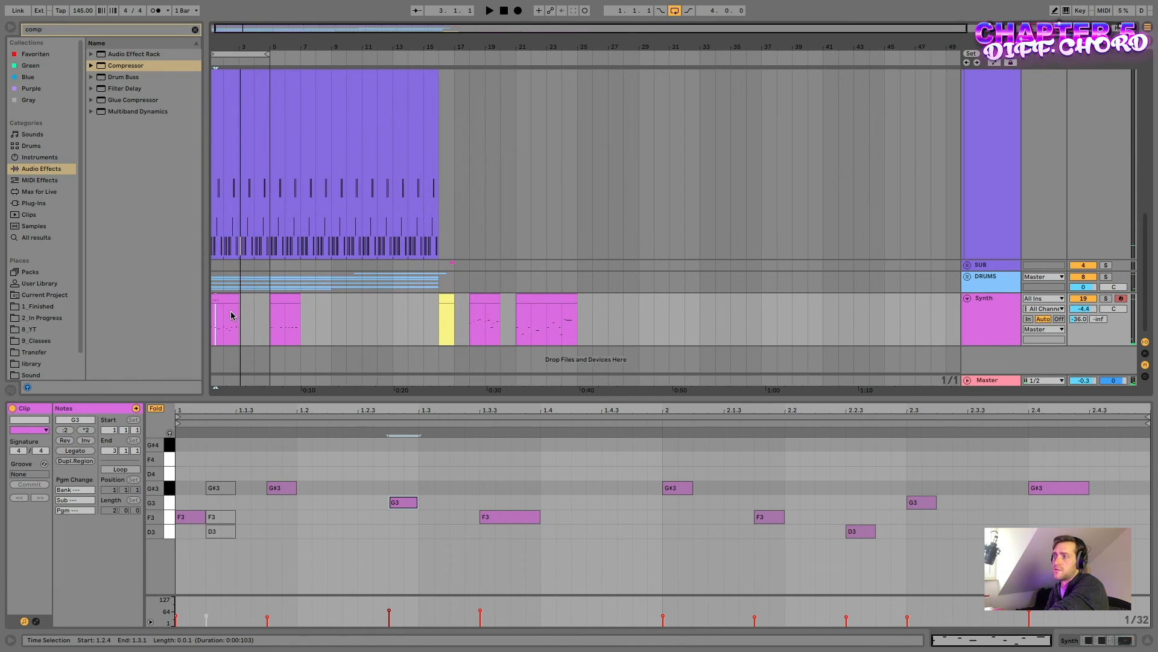
{"action": "left_click", "coordinate": [230, 300]}
{"action": "left_click_drag", "start_coordinate": [230, 300], "coordinate": [352, 300]}
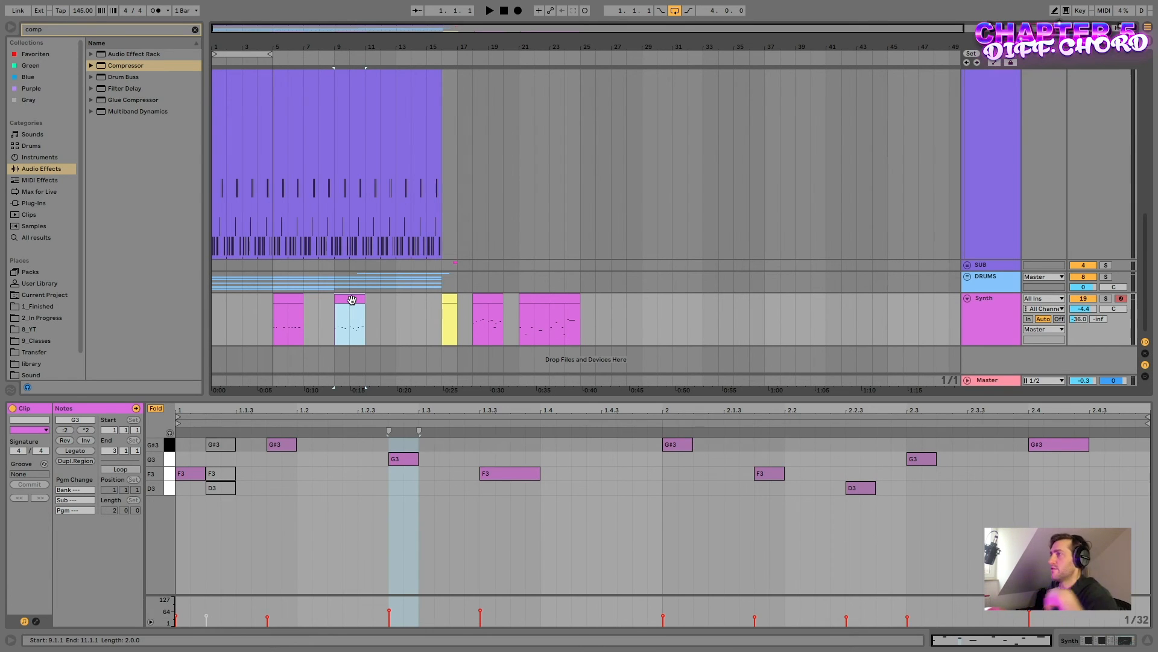
Move the yellow clip to bar 28, the next two-bar clip to bar 13, and the four-bar clip to bar 17
{"action": "left_click", "coordinate": [450, 298]}
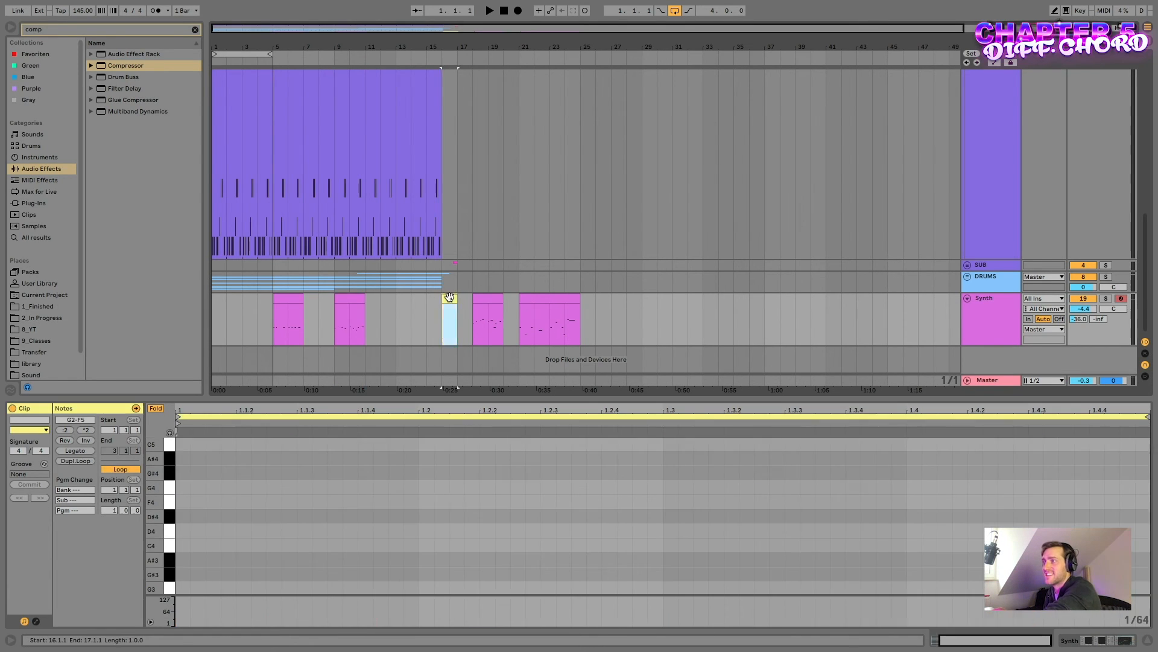
{"action": "left_click_drag", "start_coordinate": [450, 298], "coordinate": [634, 298]}
{"action": "left_click_drag", "start_coordinate": [481, 298], "coordinate": [403, 299]}
{"action": "left_click", "coordinate": [354, 300]}
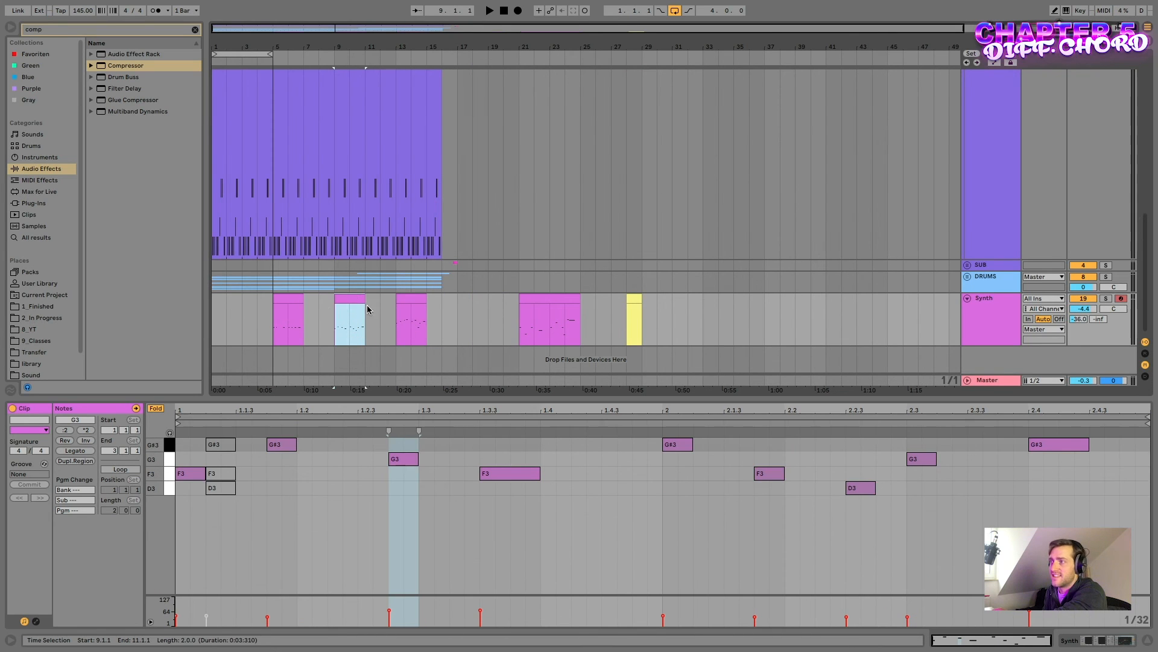
{"action": "left_click_drag", "start_coordinate": [556, 302], "coordinate": [495, 305]}
{"action": "left_click", "coordinate": [347, 301]}
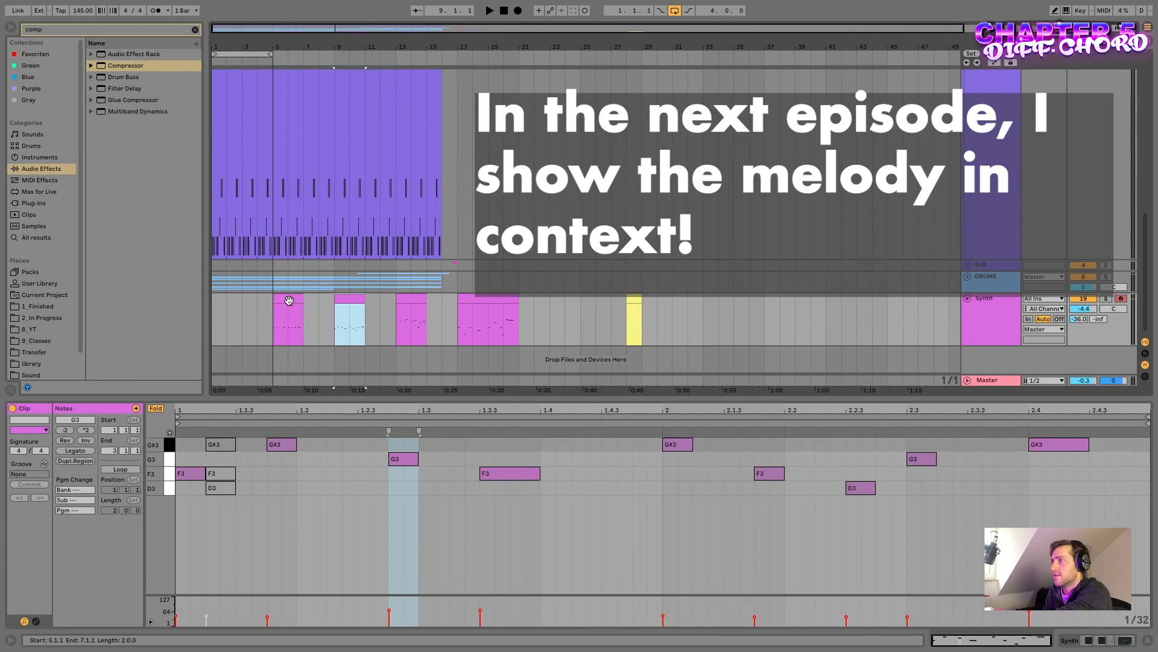
Park the G3-only rhythm clip at 30.1.1 and shift the three melody clips to 5.1.1, 9.1.1 and 13.1.1
{"action": "left_click_drag", "start_coordinate": [290, 299], "coordinate": [673, 300]}
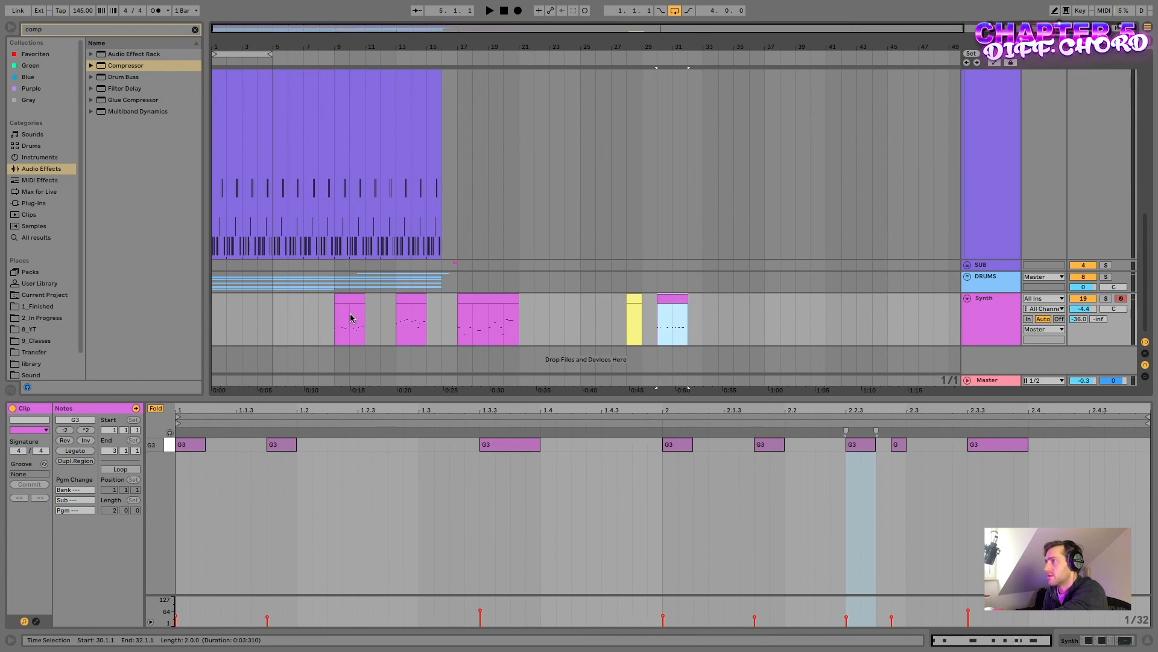
{"action": "left_click_drag", "start_coordinate": [342, 300], "coordinate": [292, 302]}
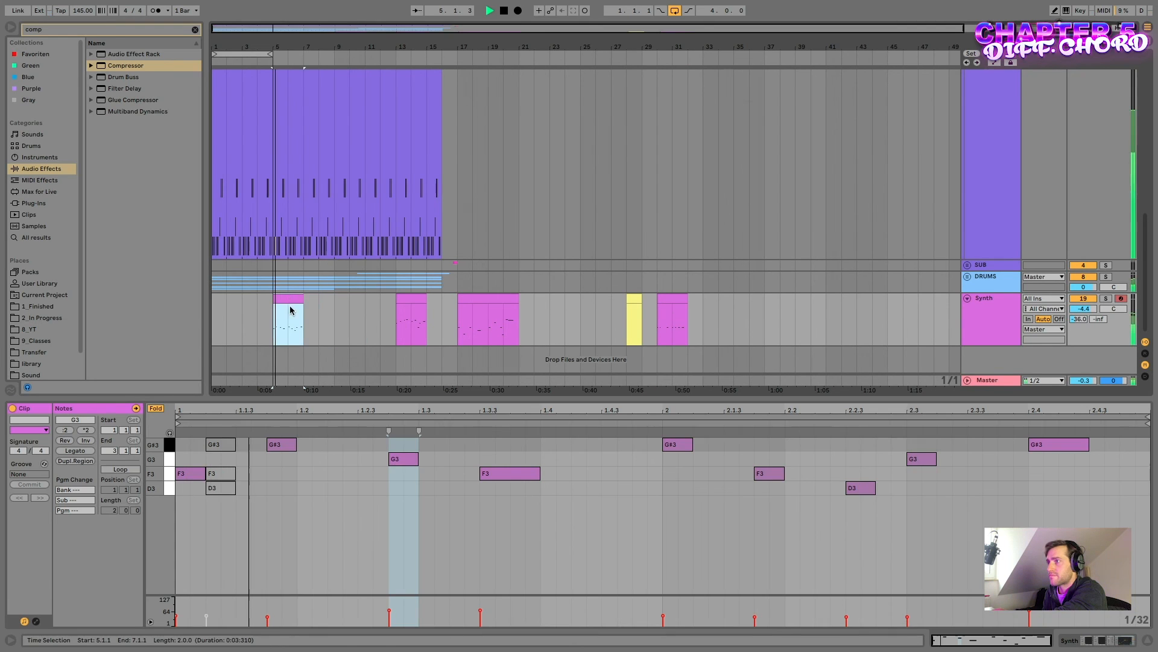
{"action": "left_click_drag", "start_coordinate": [411, 302], "coordinate": [349, 303]}
{"action": "left_click_drag", "start_coordinate": [467, 304], "coordinate": [415, 306]}
Audition the four-bar melody clip at 13.1.1 and the two-bar melody clip at 5.1.1 for comparison
{"action": "left_click", "coordinate": [274, 312]}
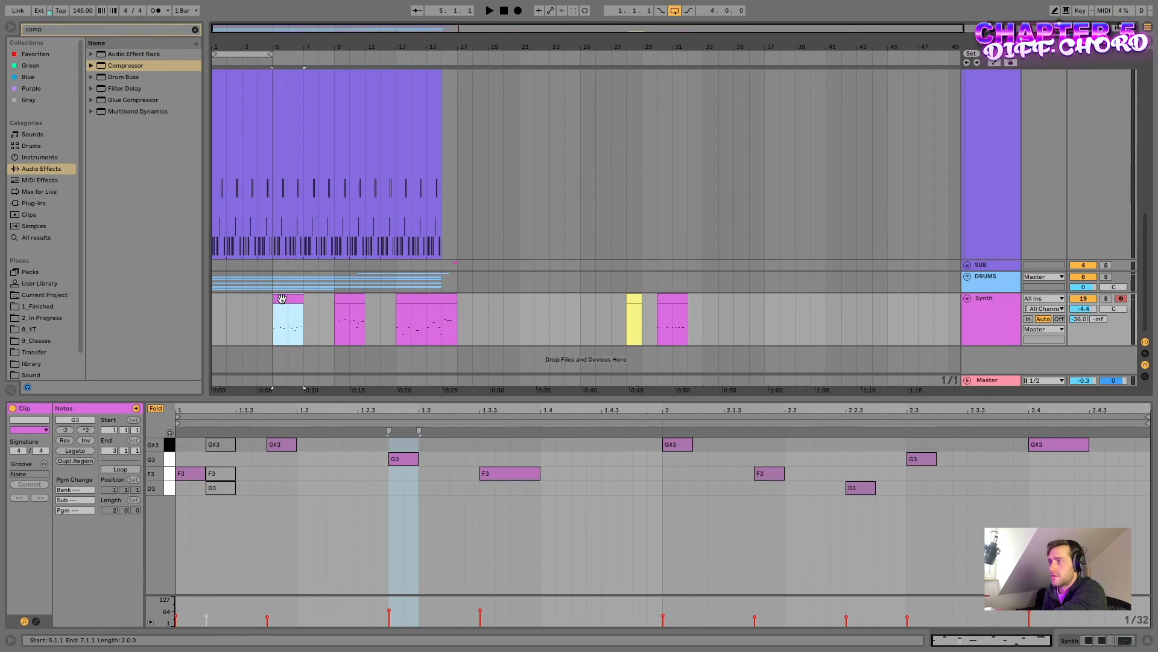
{"action": "left_click", "coordinate": [406, 305]}
{"action": "key", "text": "space"}
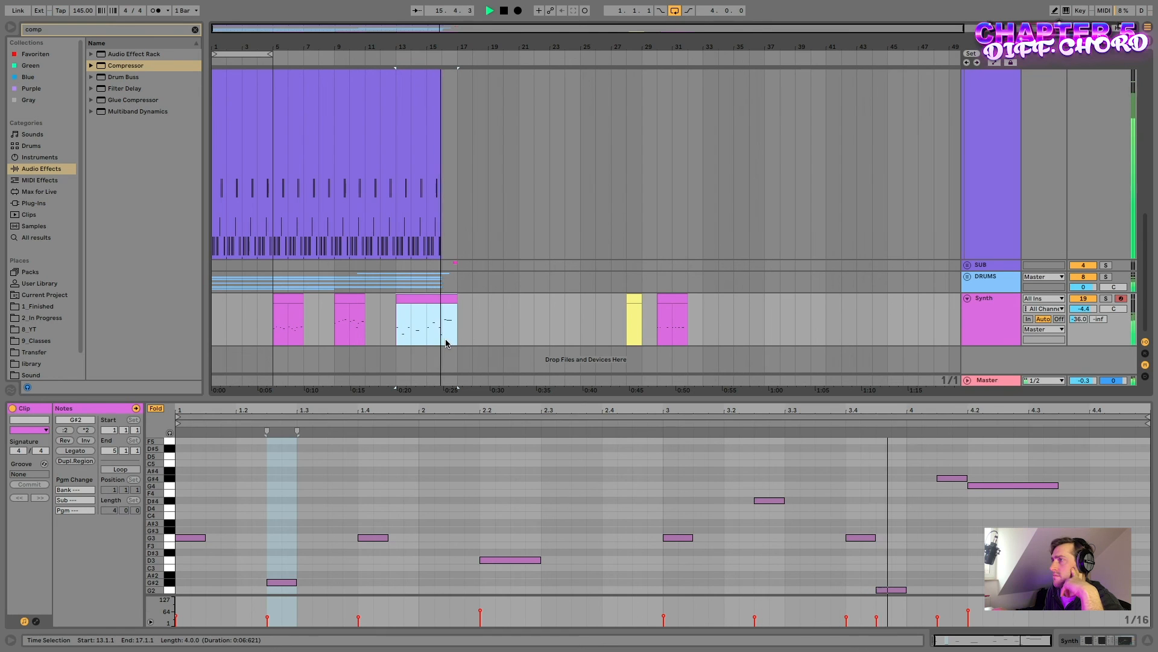
{"action": "left_click", "coordinate": [285, 313]}
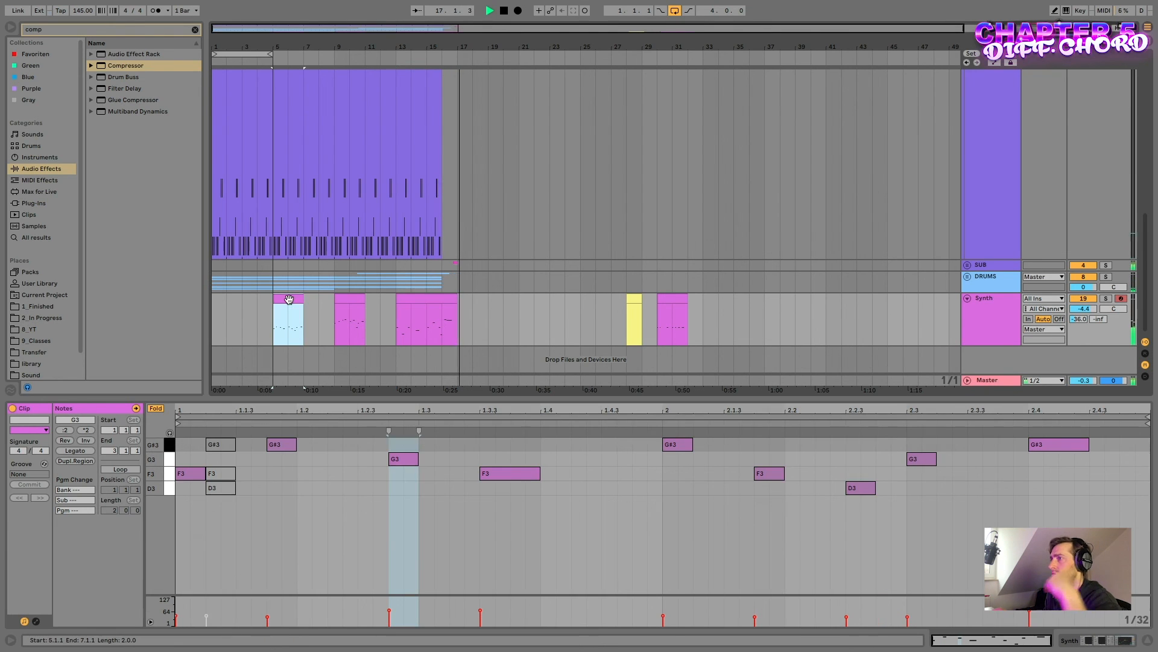
{"action": "key", "text": "space"}
{"action": "left_click", "coordinate": [398, 308]}
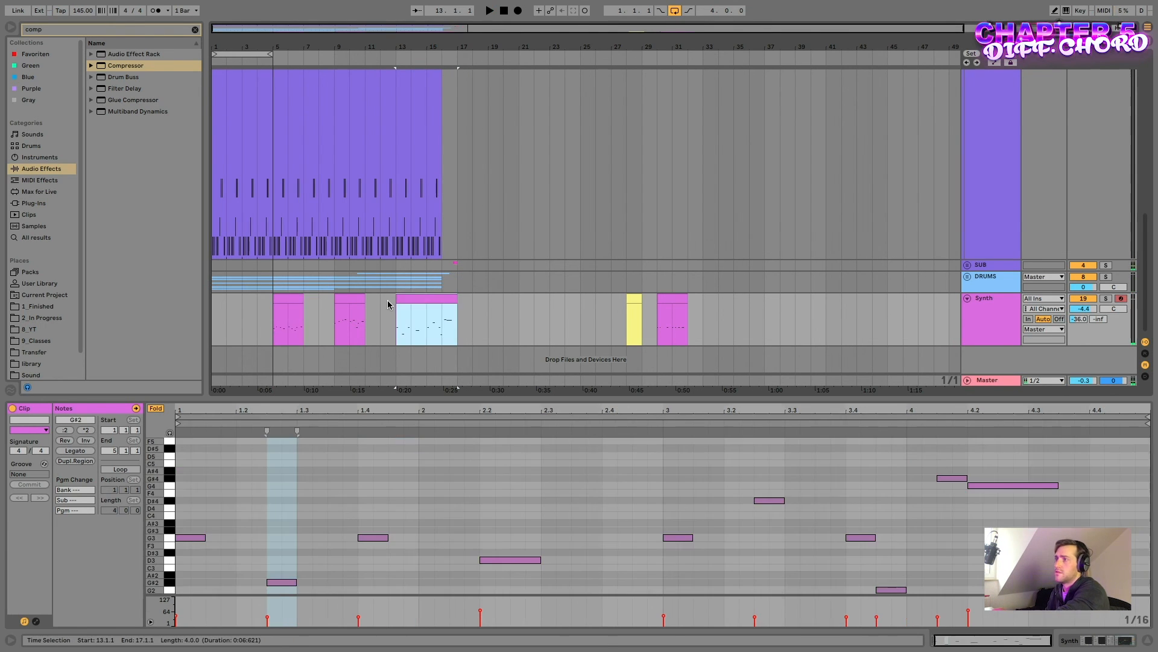
{"action": "left_click", "coordinate": [288, 309]}
{"action": "key", "text": "space"}
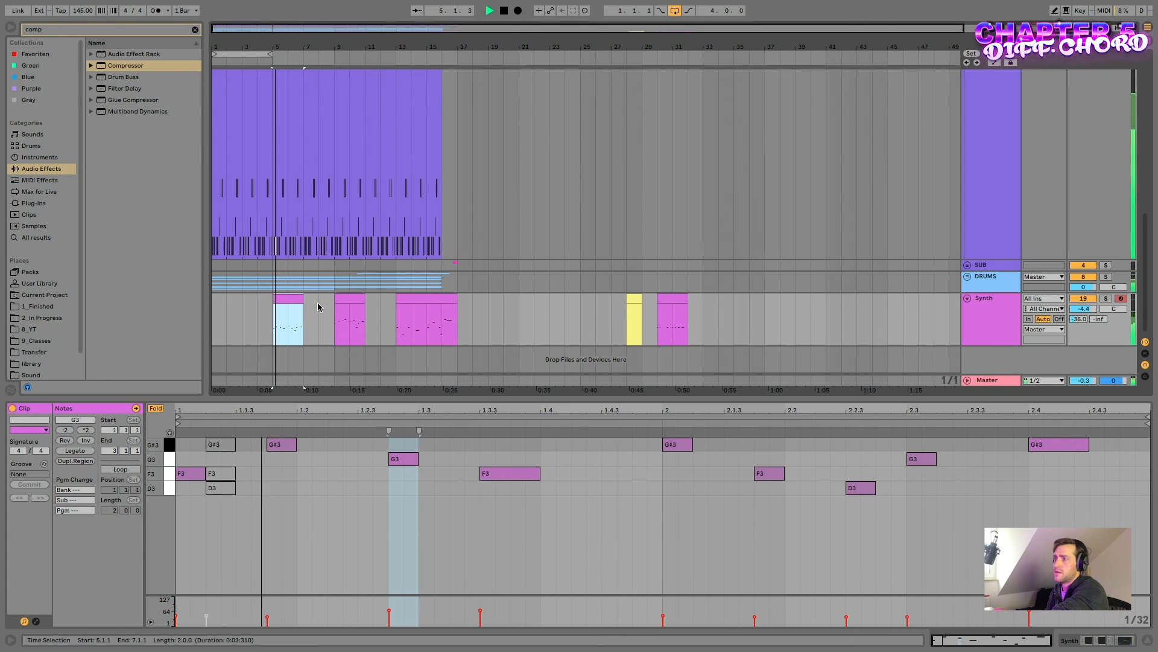
Move the two-bar clip at 9.1.1 to 7.1.1, directly behind the first clip, and audition both clips together
{"action": "left_click", "coordinate": [350, 298]}
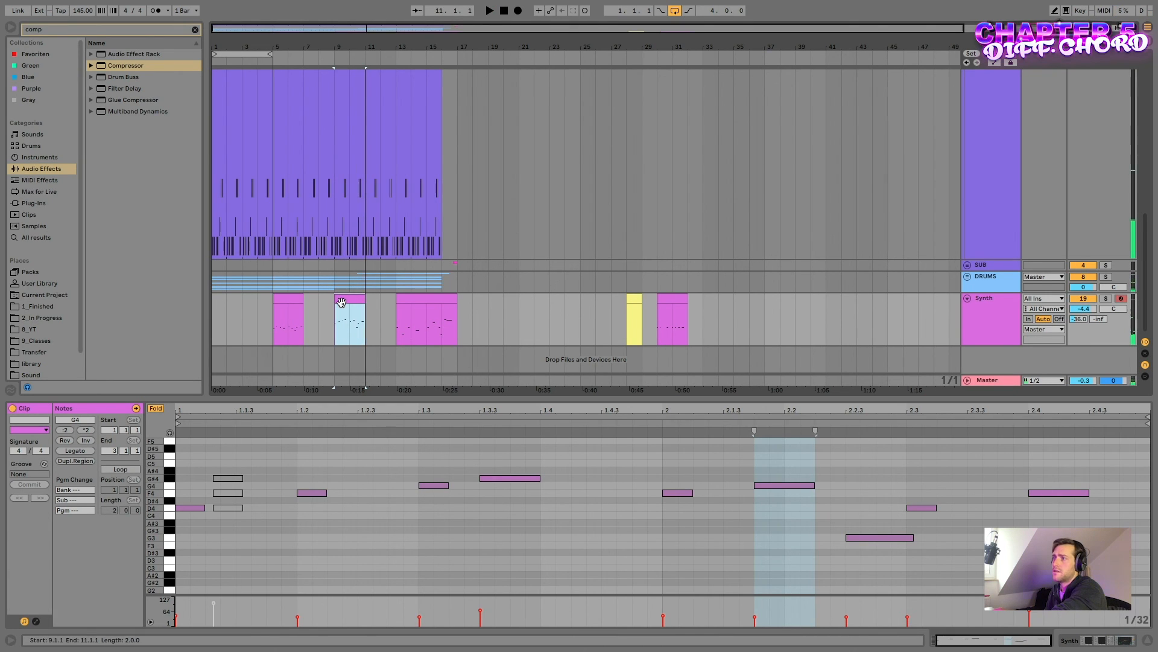
{"action": "left_click_drag", "start_coordinate": [343, 305], "coordinate": [314, 310]}
{"action": "left_click", "coordinate": [287, 298]}
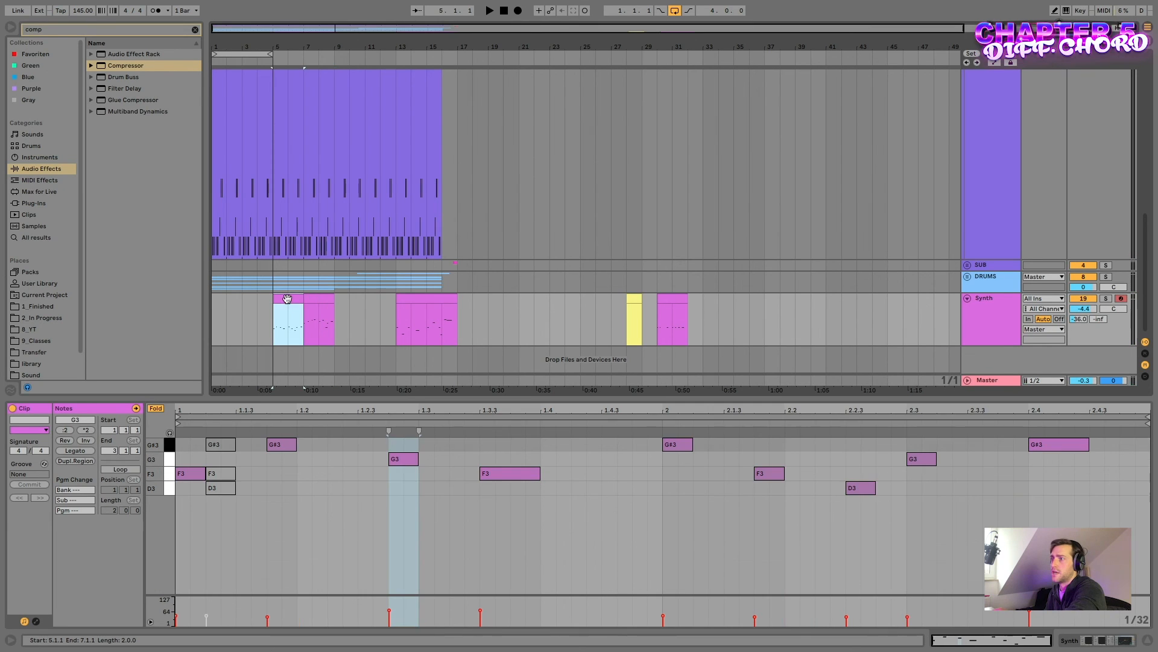
{"action": "left_click", "coordinate": [319, 297]}
{"action": "left_click", "coordinate": [289, 298], "text": "shift"}
{"action": "key", "text": "space"}
Move the four-bar clip to 16.1.1 and fill 5.1.1 to 13.1.1 with two-bar clips, placing the D4-start melody at 11.1.1
{"action": "mouse_move", "coordinate": [318, 300]}
{"action": "left_mouse_down"}
{"action": "mouse_move", "coordinate": [385, 305]}
{"action": "mouse_move", "coordinate": [323, 299]}
{"action": "left_mouse_up"}
{"action": "left_click_drag", "start_coordinate": [421, 299], "coordinate": [468, 300]}
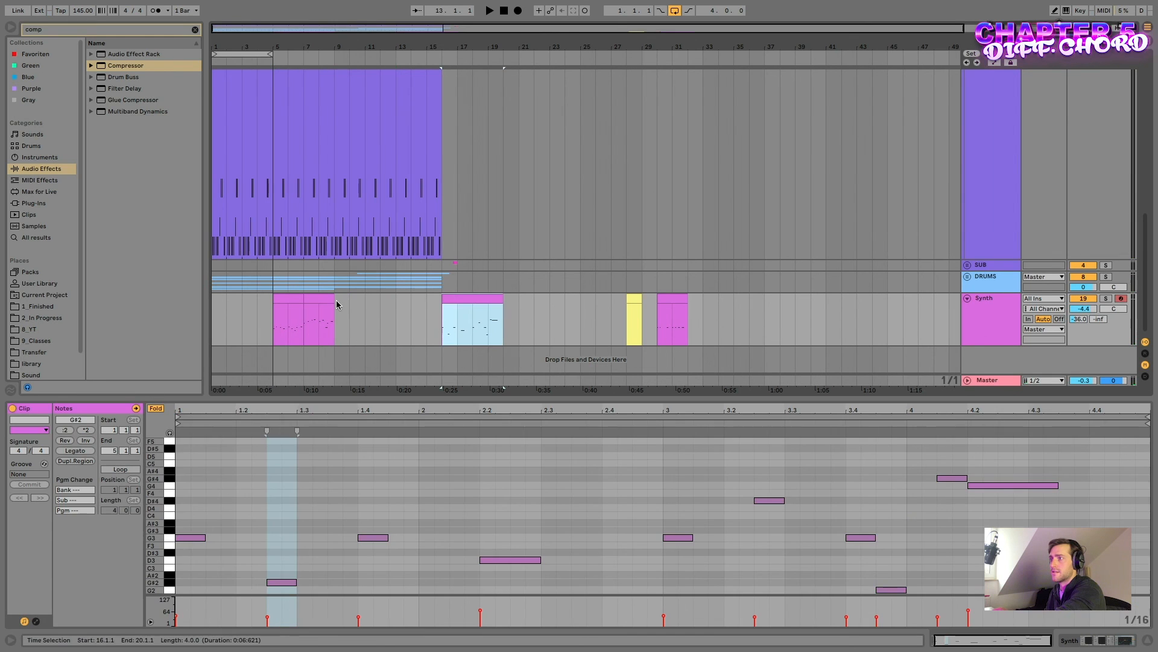
{"action": "left_click_drag", "start_coordinate": [321, 300], "coordinate": [355, 298]}
{"action": "left_click", "coordinate": [324, 298]}
Audition the Synth clip sequence from 5.1.1
{"action": "left_click", "coordinate": [281, 314]}
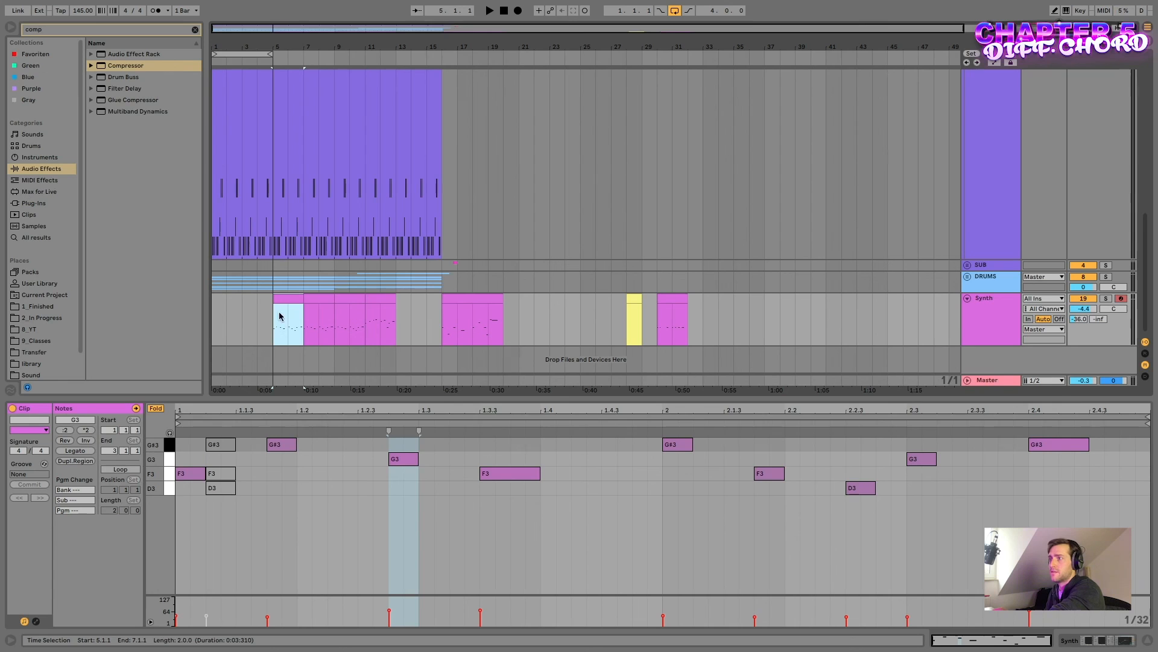
{"action": "key", "text": "space"}
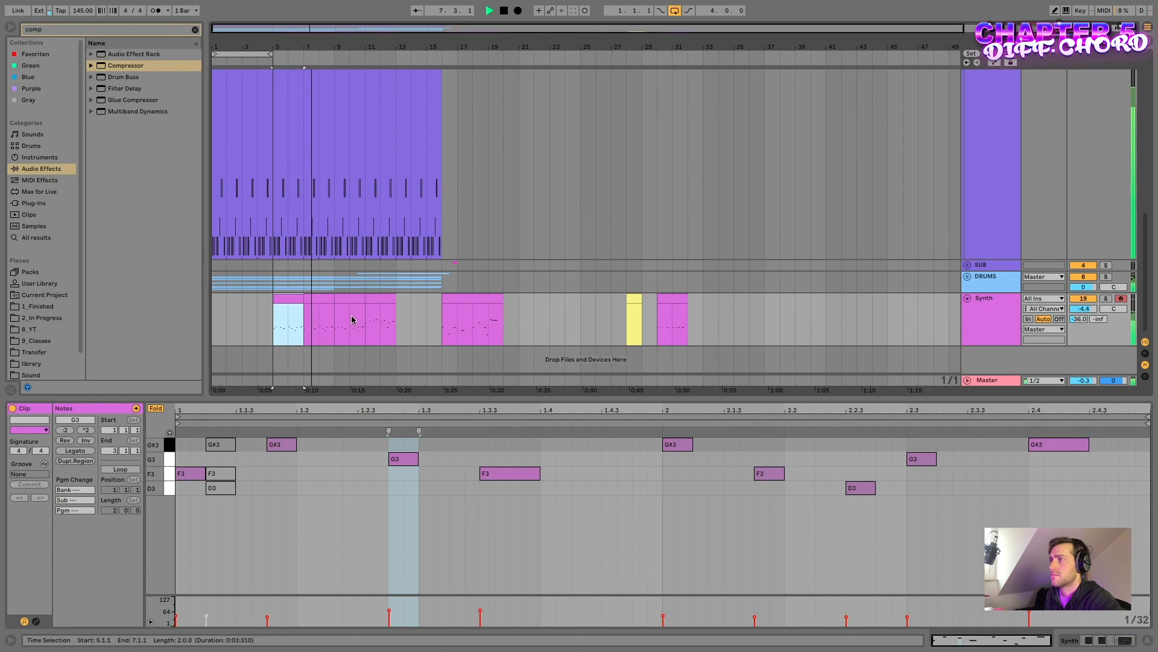
{"action": "left_click", "coordinate": [342, 299]}
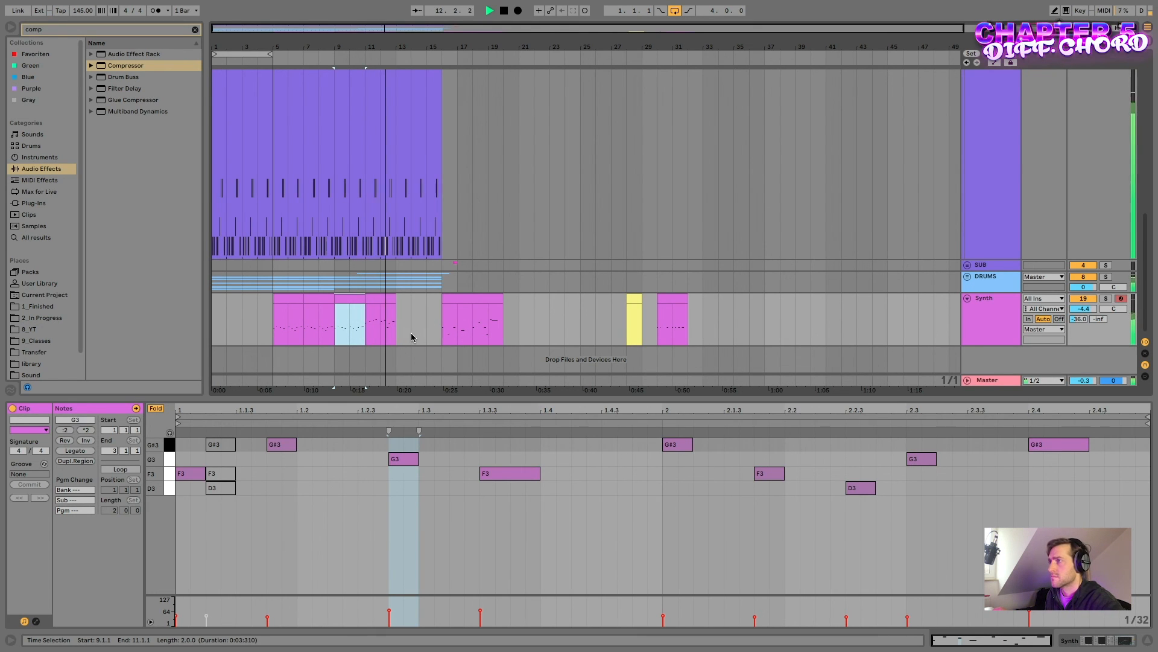
Consolidate the two Synth clips between 9.1.1 and 13.1.1 into one four-bar clip
{"action": "left_click", "coordinate": [379, 299]}
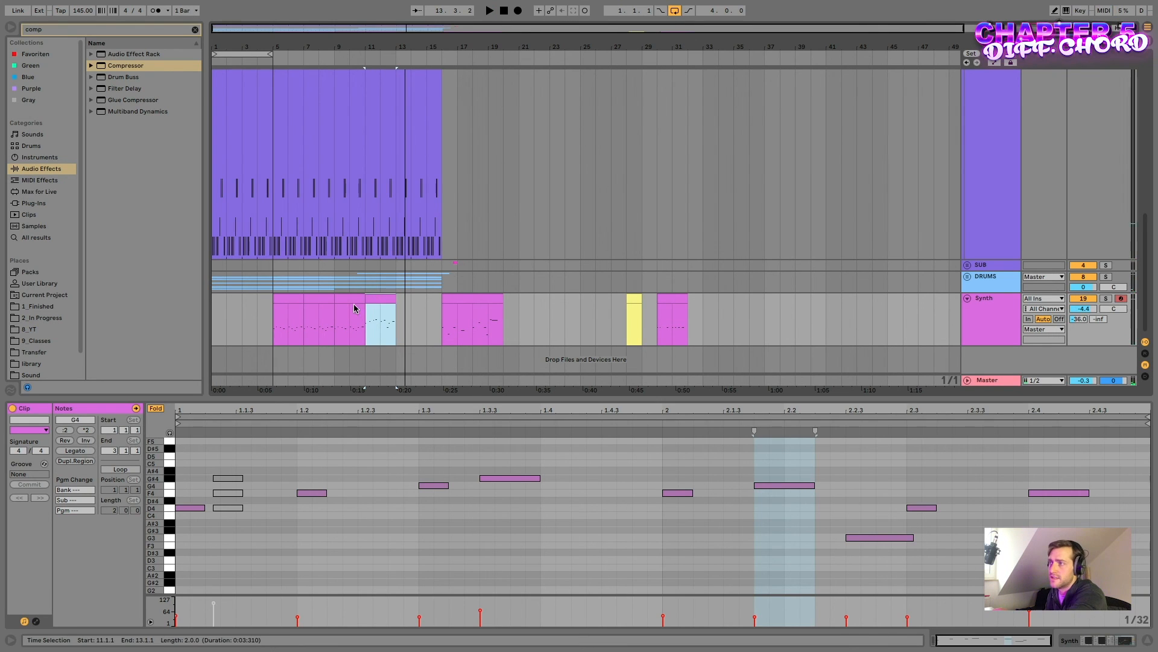
{"action": "left_click", "coordinate": [353, 299], "text": "shift"}
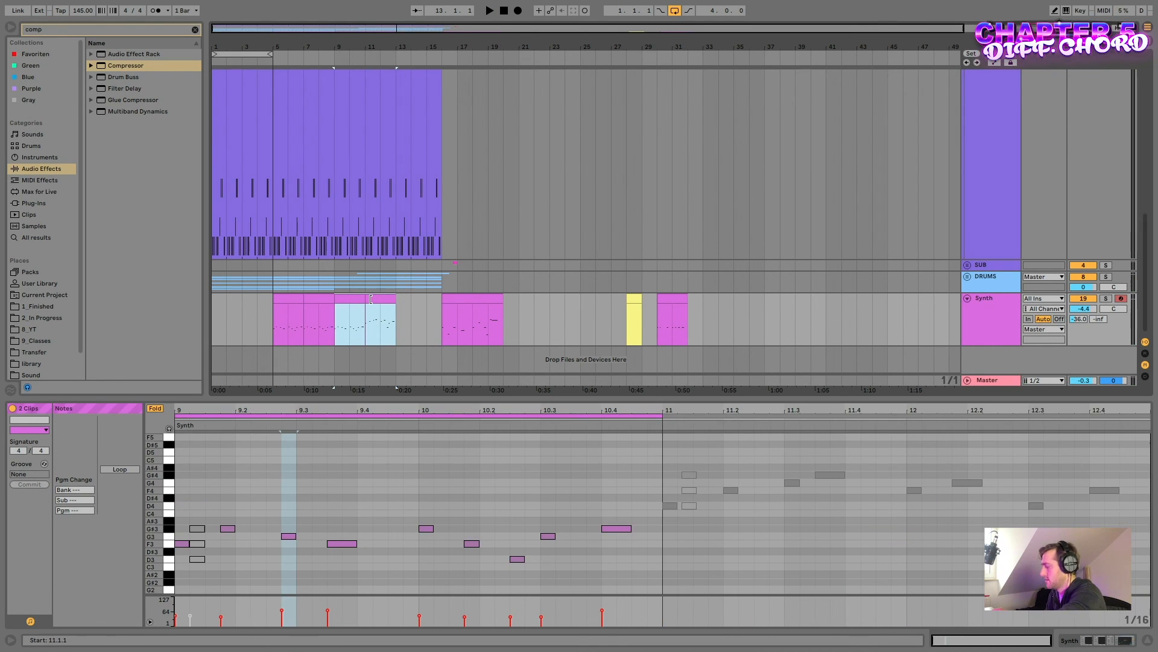
{"action": "left_click", "coordinate": [371, 298]}
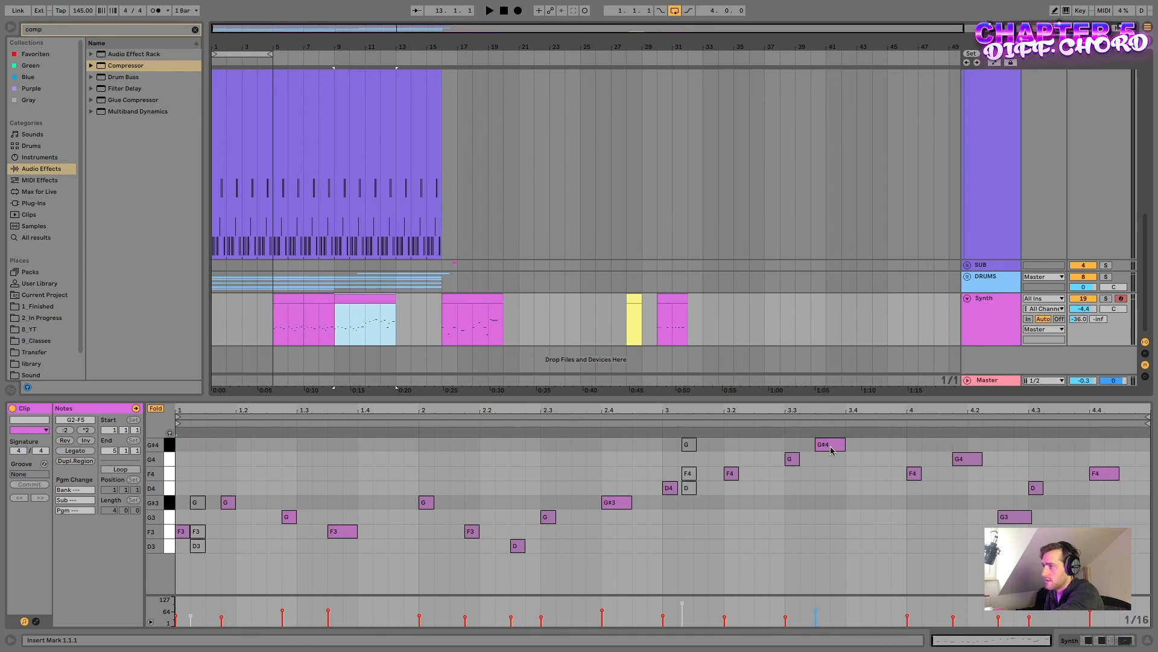
Move the G#4 note from 3.3.3 to G4 at 3.3.1, audition the clip, and lengthen the note to 3.4.1
{"action": "left_click", "coordinate": [855, 465]}
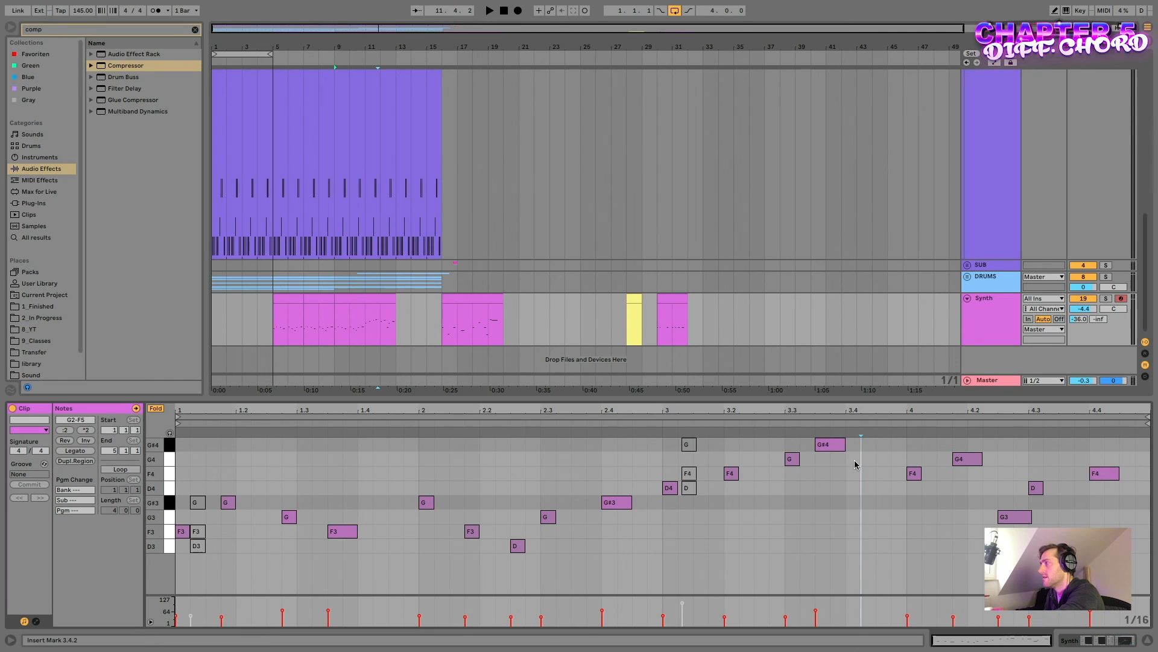
{"action": "left_click", "coordinate": [830, 447]}
{"action": "left_click_drag", "start_coordinate": [847, 446], "coordinate": [874, 448]}
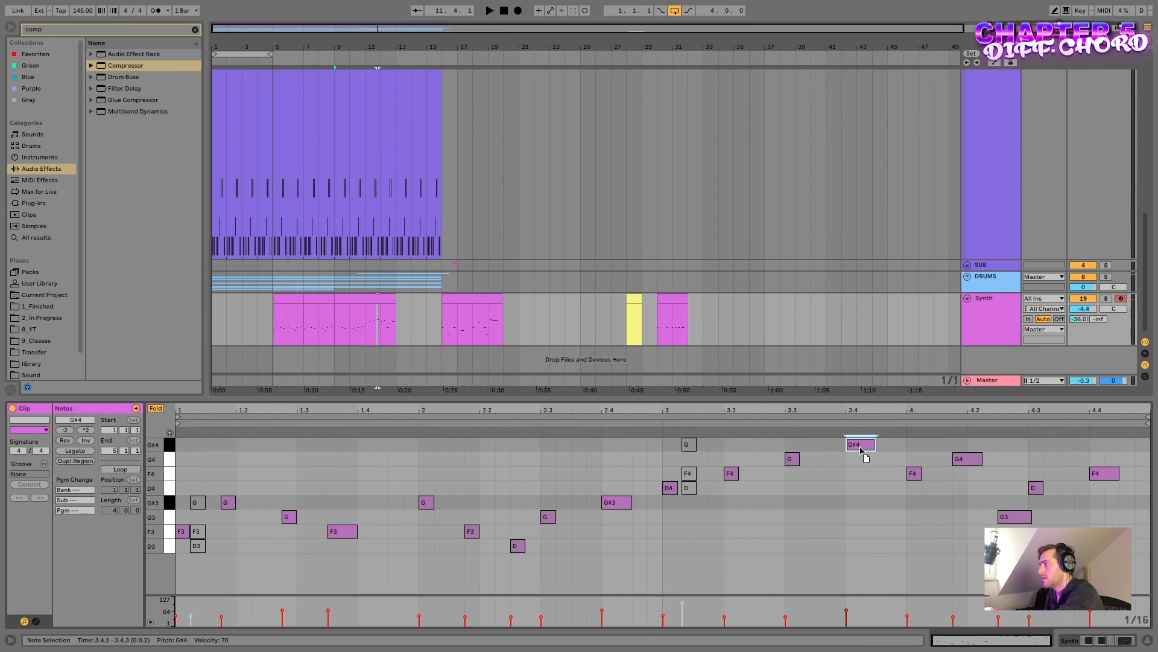
{"action": "left_click_drag", "start_coordinate": [863, 462], "coordinate": [804, 461]}
{"action": "key", "text": "space"}
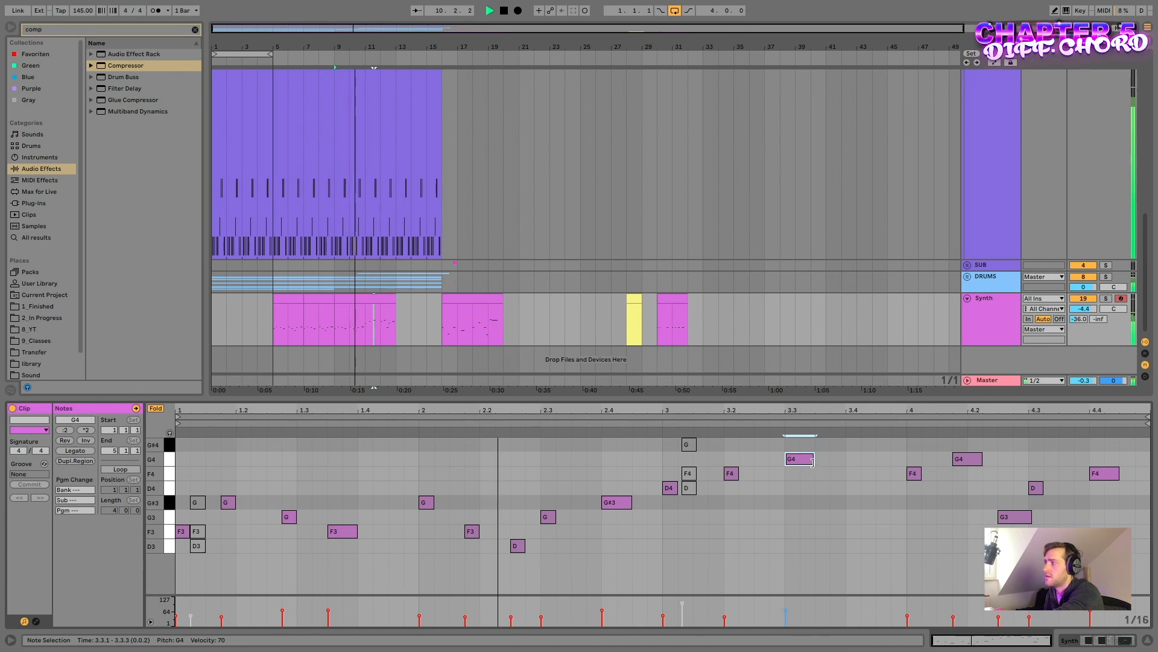
{"action": "left_click_drag", "start_coordinate": [814, 460], "coordinate": [841, 461]}
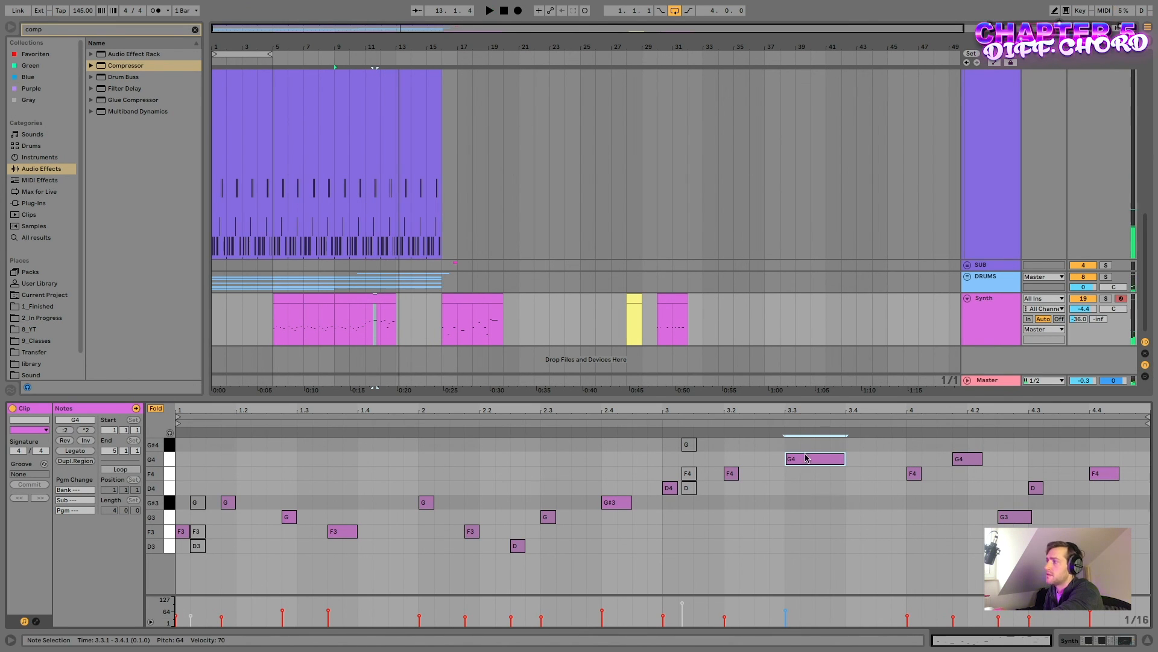
Try the note at 3.3.1 on D4 and G4, set it to G#4, and audition each variation
{"action": "left_click_drag", "start_coordinate": [806, 459], "coordinate": [807, 487]}
{"action": "key", "text": "space"}
{"action": "mouse_move", "coordinate": [845, 487]}
{"action": "left_mouse_down"}
{"action": "mouse_move", "coordinate": [814, 488]}
{"action": "mouse_move", "coordinate": [802, 458]}
{"action": "left_mouse_up"}
{"action": "key", "text": "space"}
{"action": "mouse_move", "coordinate": [806, 458]}
{"action": "left_mouse_down"}
{"action": "mouse_move", "coordinate": [871, 489]}
{"action": "mouse_move", "coordinate": [802, 445]}
{"action": "left_mouse_up"}
{"action": "key", "text": "space"}
{"action": "key", "text": "space"}
Set the note at 3.4.1 to G3 and audition the four-bar clip
{"action": "left_click_drag", "start_coordinate": [866, 493], "coordinate": [866, 514]}
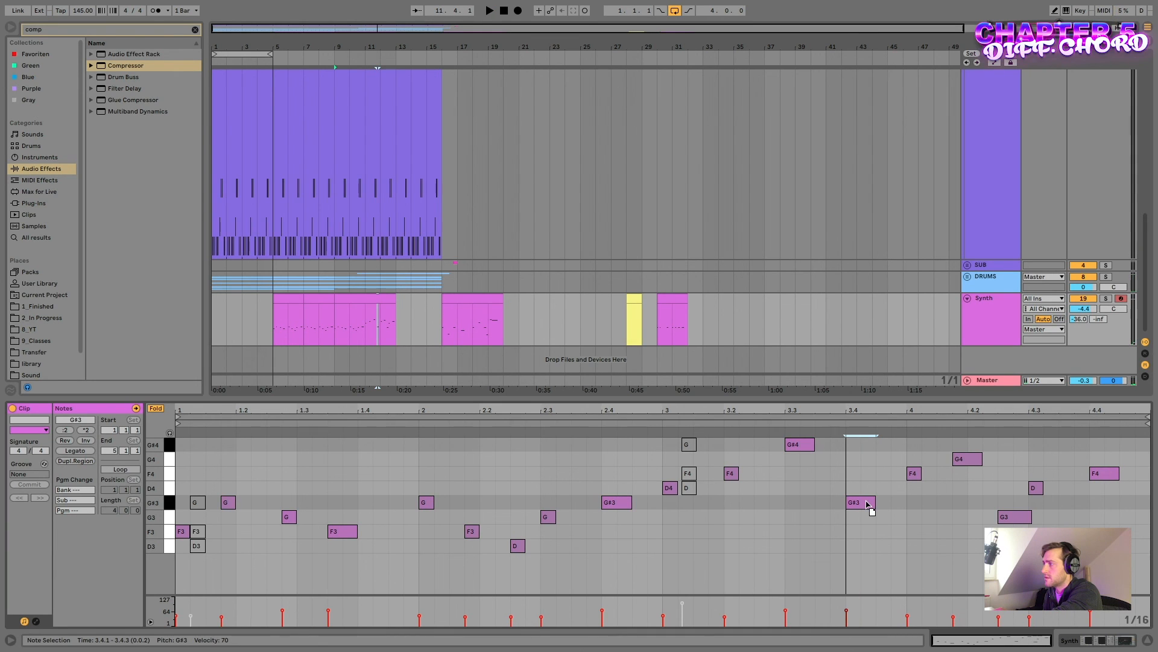
{"action": "key", "text": "space"}
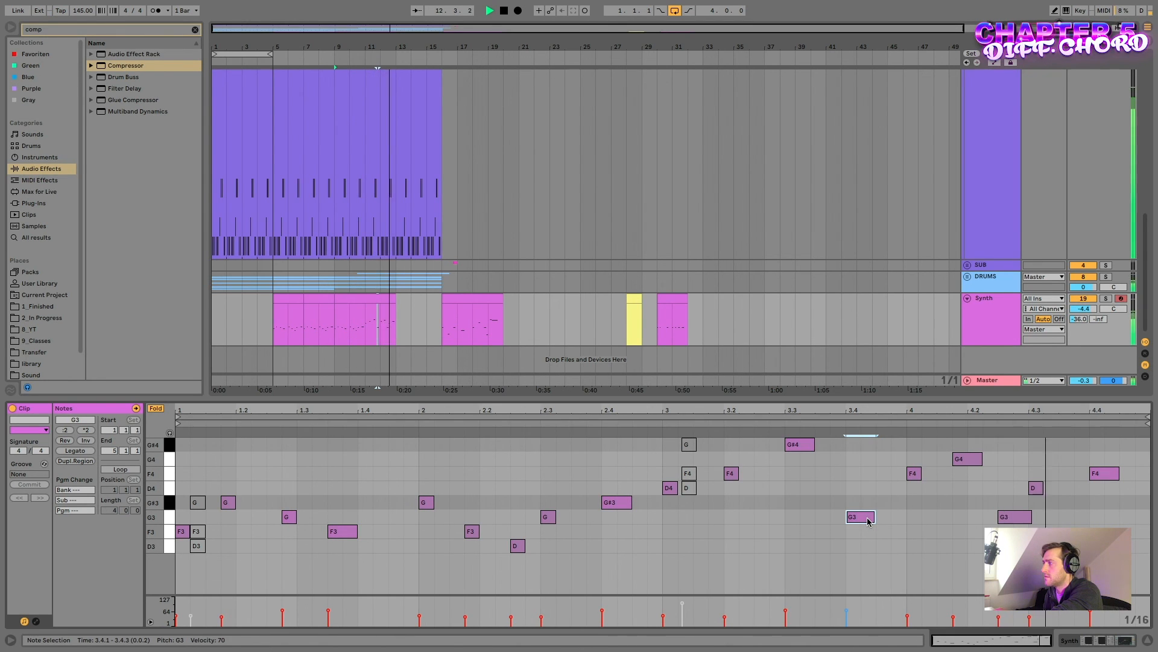
{"action": "key", "text": "space"}
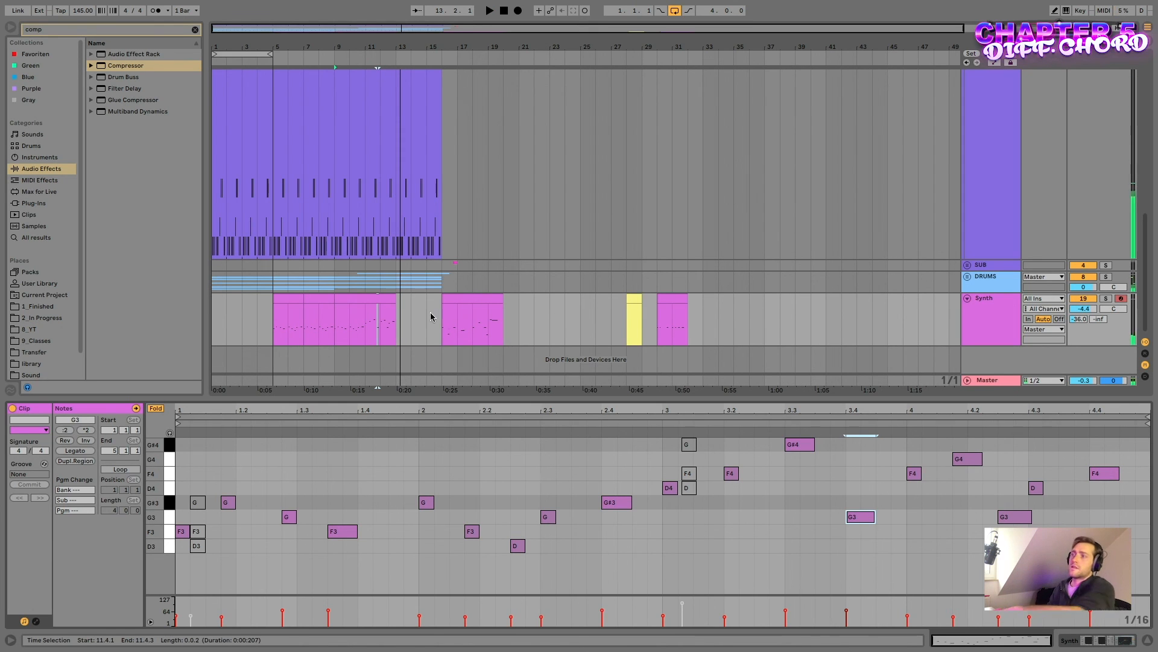
Select the two-bar melody clip at 5.1.1 on the Synth track
{"action": "left_click", "coordinate": [284, 300]}
{"action": "left_click", "coordinate": [350, 299]}
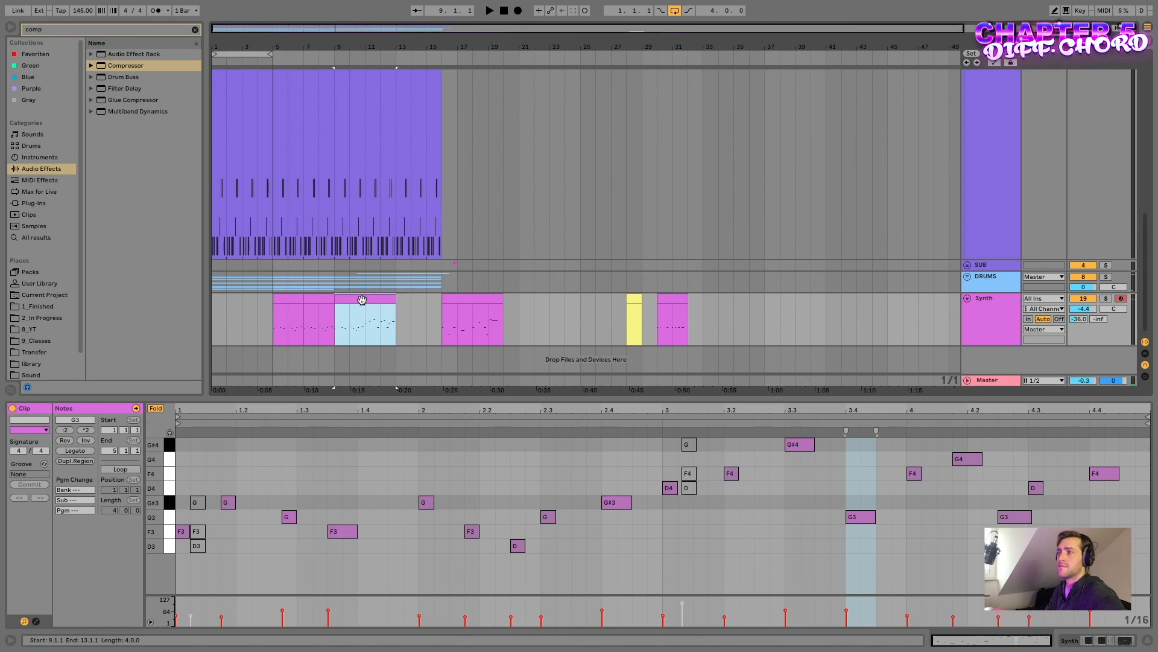
{"action": "left_click", "coordinate": [286, 306]}
{"action": "left_click", "coordinate": [288, 299]}
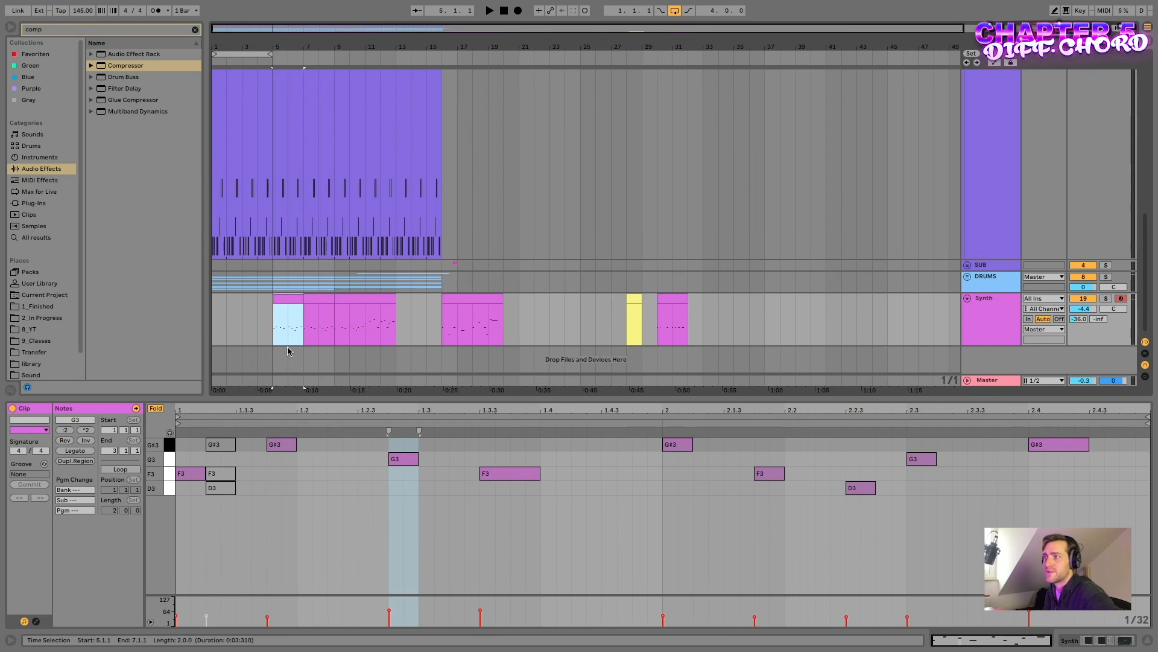